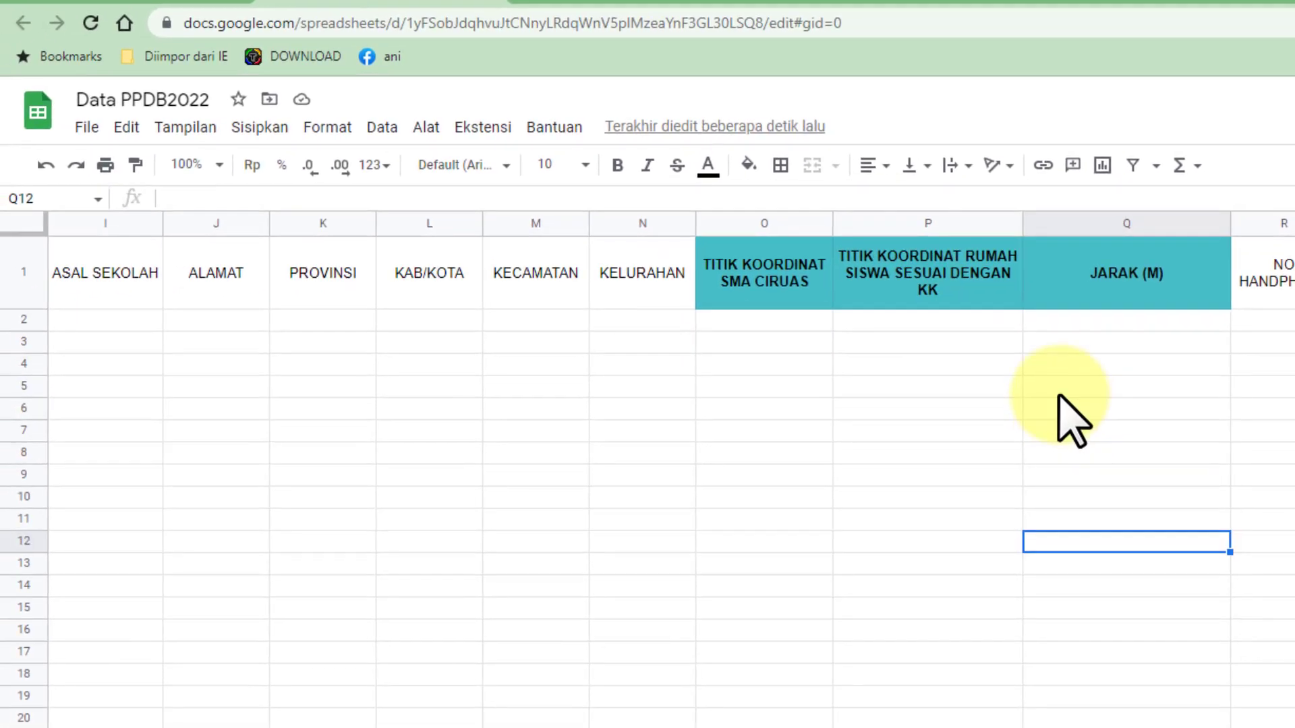
Change the distance header in column Q of the spreadsheet to JARAK (METER)
{"action": "left_click", "coordinate": [1131, 288]}
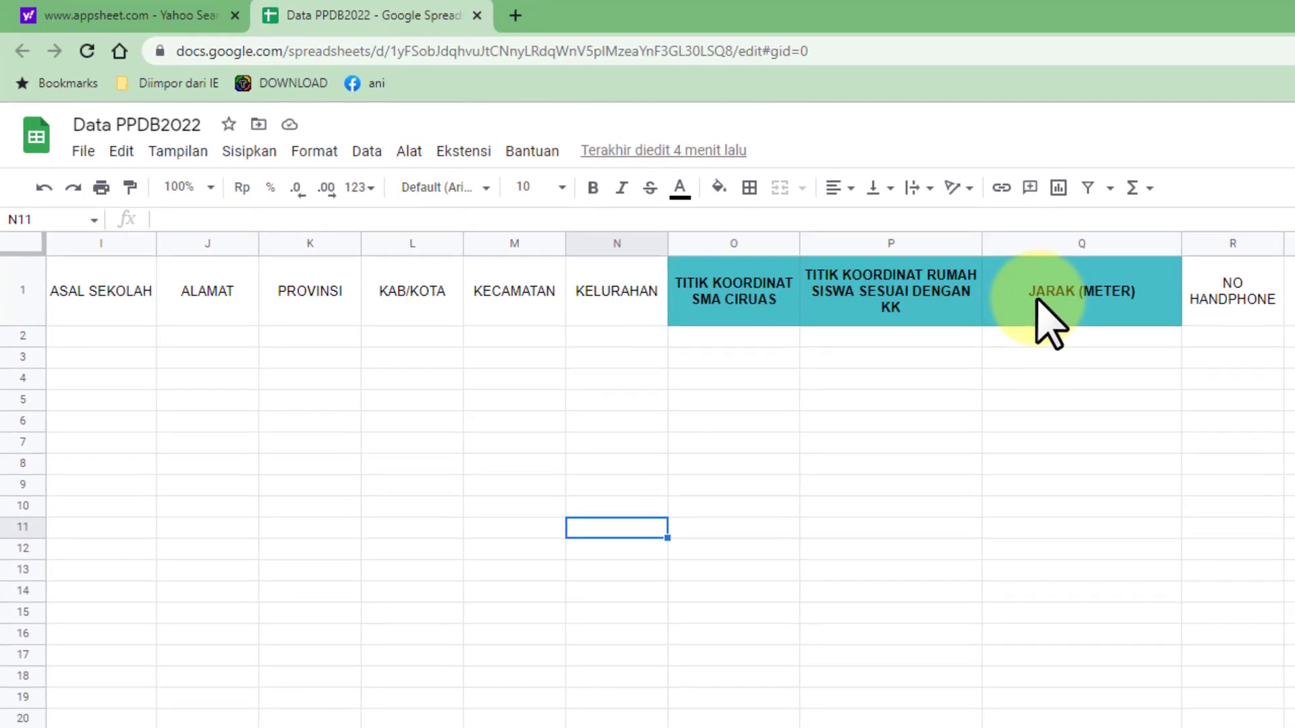
Switch to AppSheet by loading appsheet.com in a new browser tab, and open the PPDB 2022 JALUR ZONASI prototype app
{"action": "left_click", "coordinate": [514, 17]}
{"action": "type", "text": "APpsheet.com"}
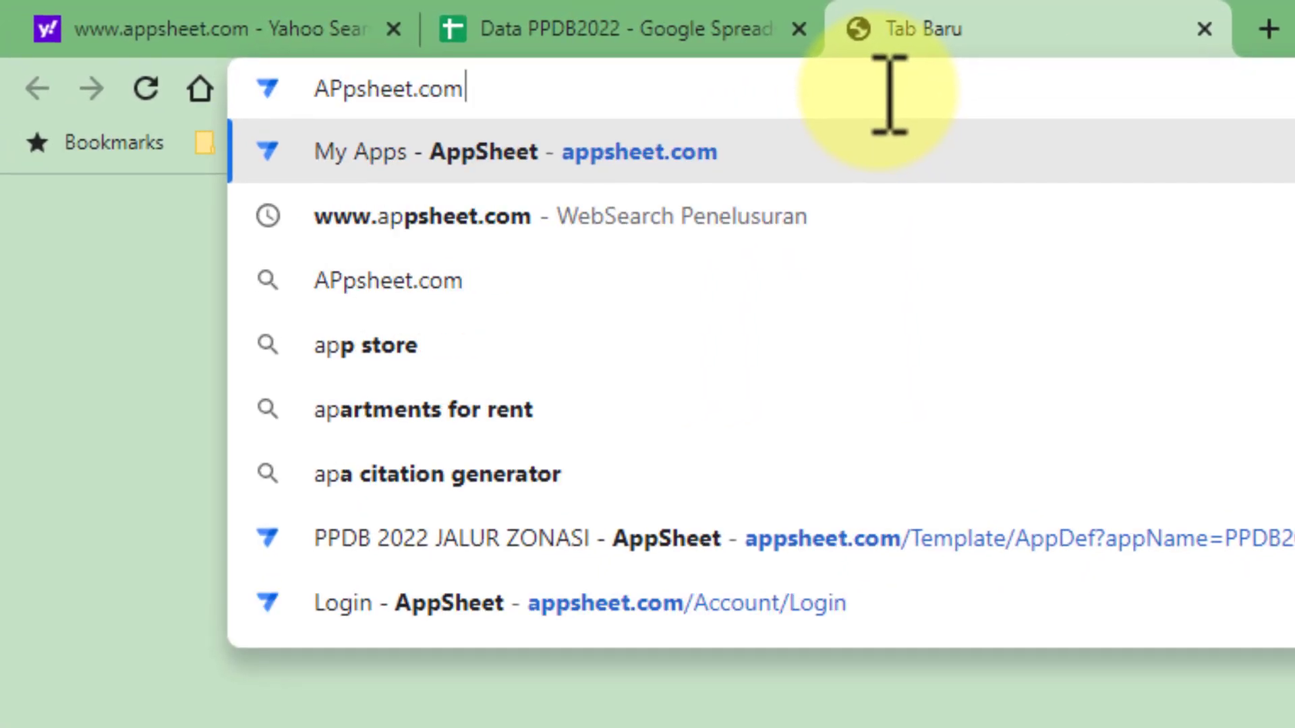
{"action": "key", "text": "Return"}
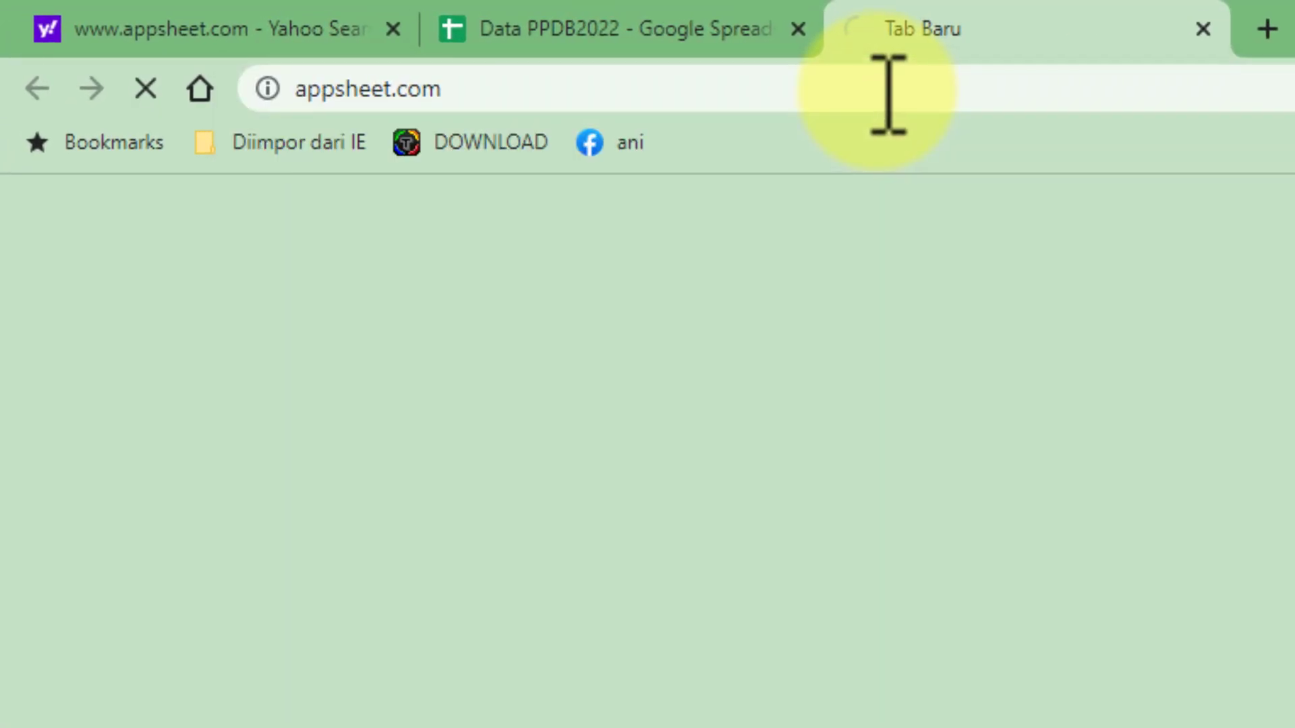
{"action": "scroll", "coordinate": [492, 448], "scroll_direction": "down", "scroll_amount": 1}
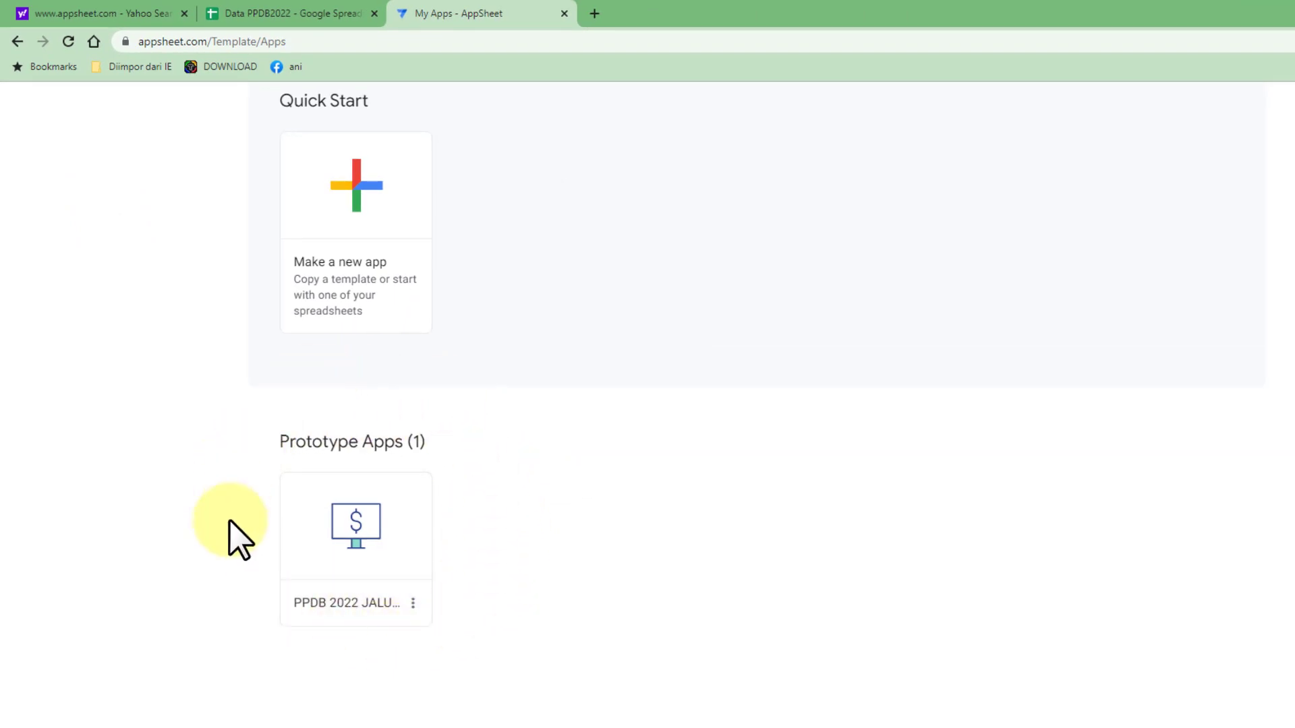
{"action": "left_click", "coordinate": [391, 555]}
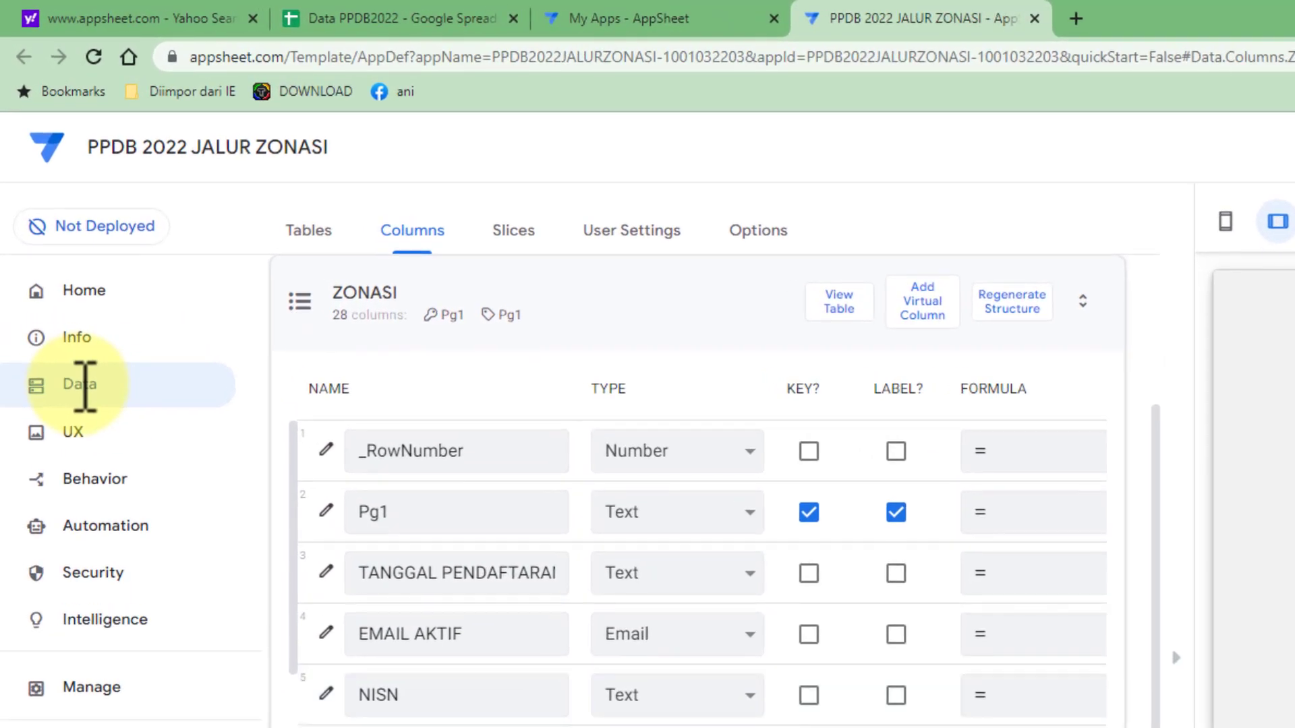
Open the column list of the app's ZONASI data table
{"action": "left_click", "coordinate": [93, 389]}
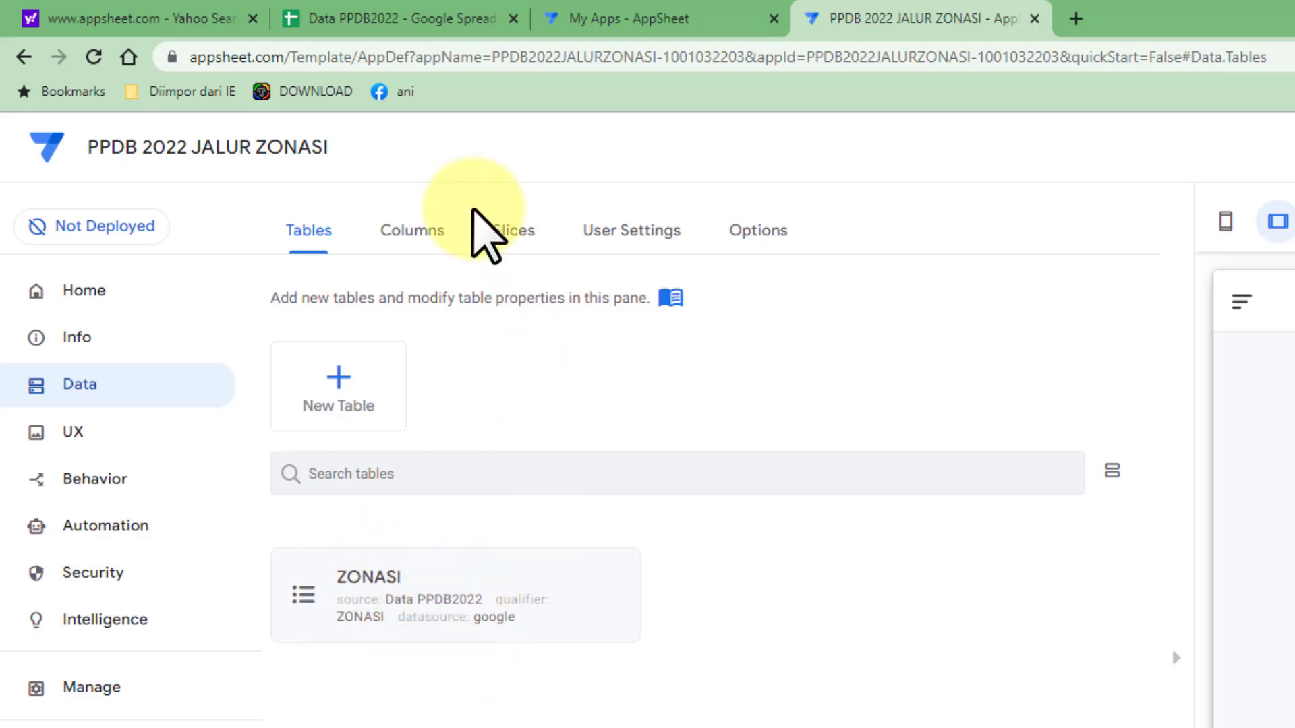
{"action": "left_click", "coordinate": [371, 19]}
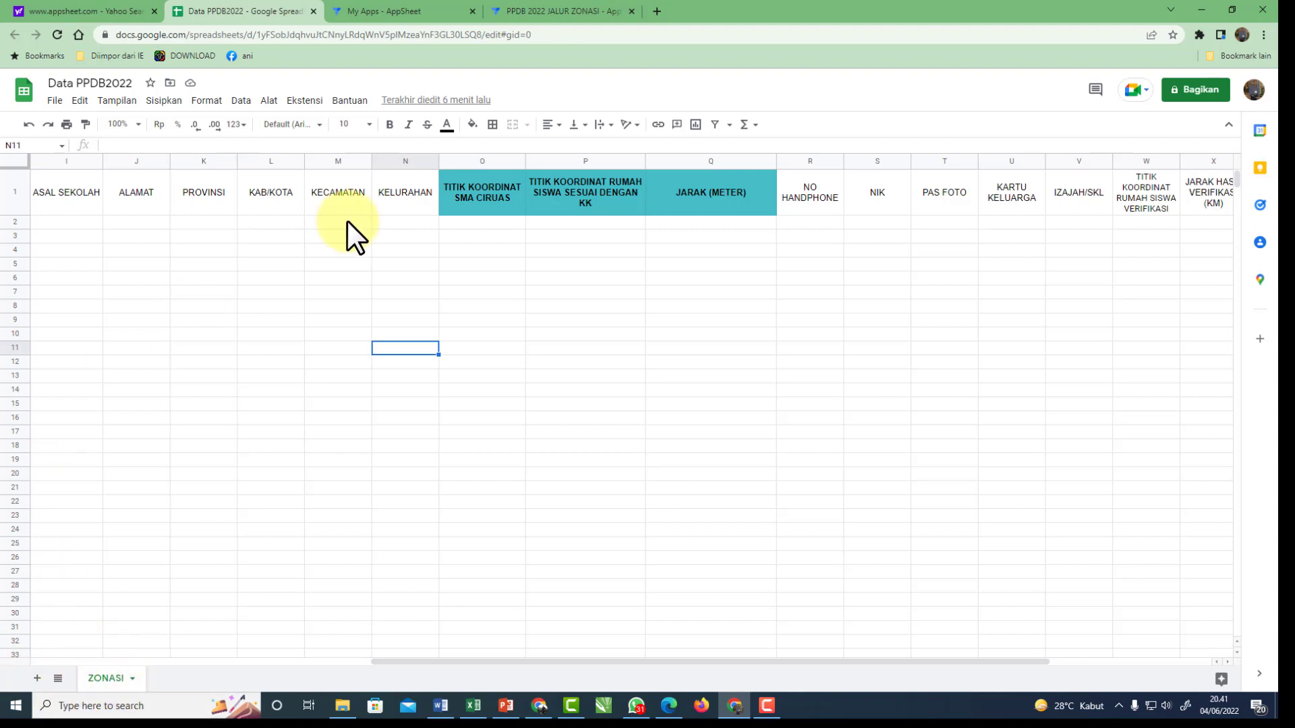
{"action": "left_click", "coordinate": [573, 11]}
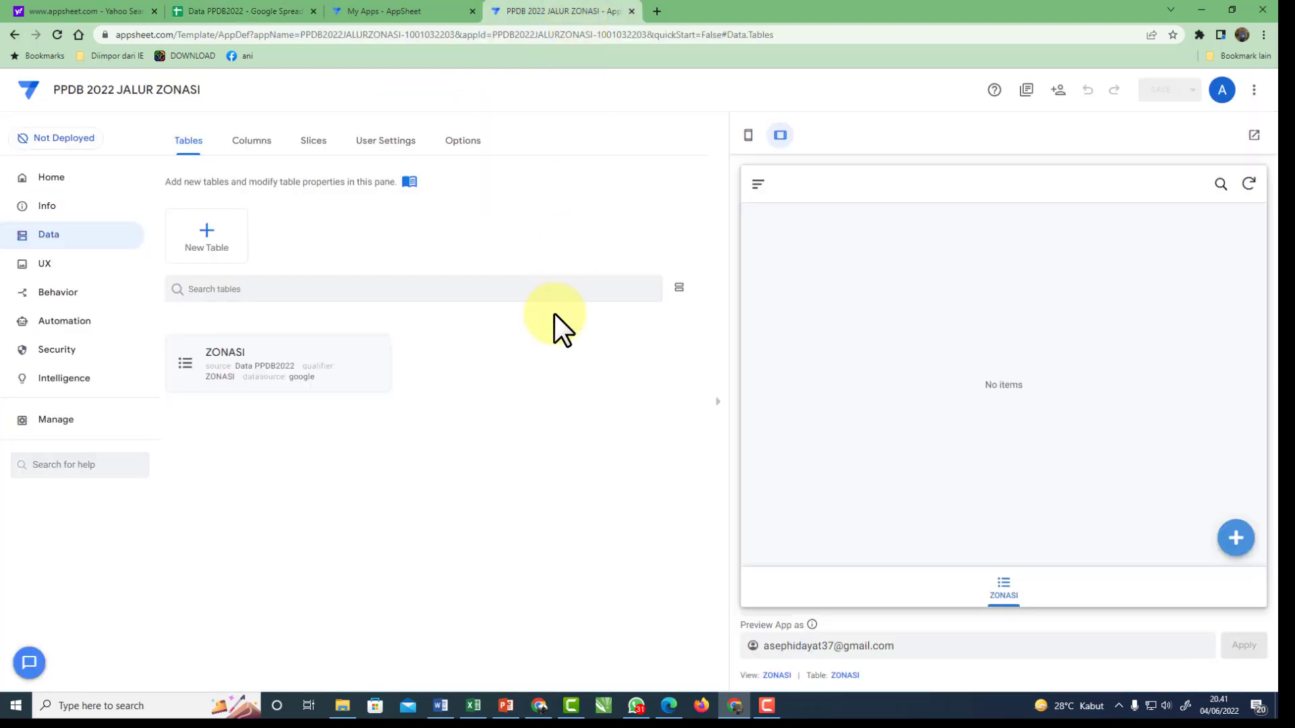
{"action": "left_click", "coordinate": [231, 370]}
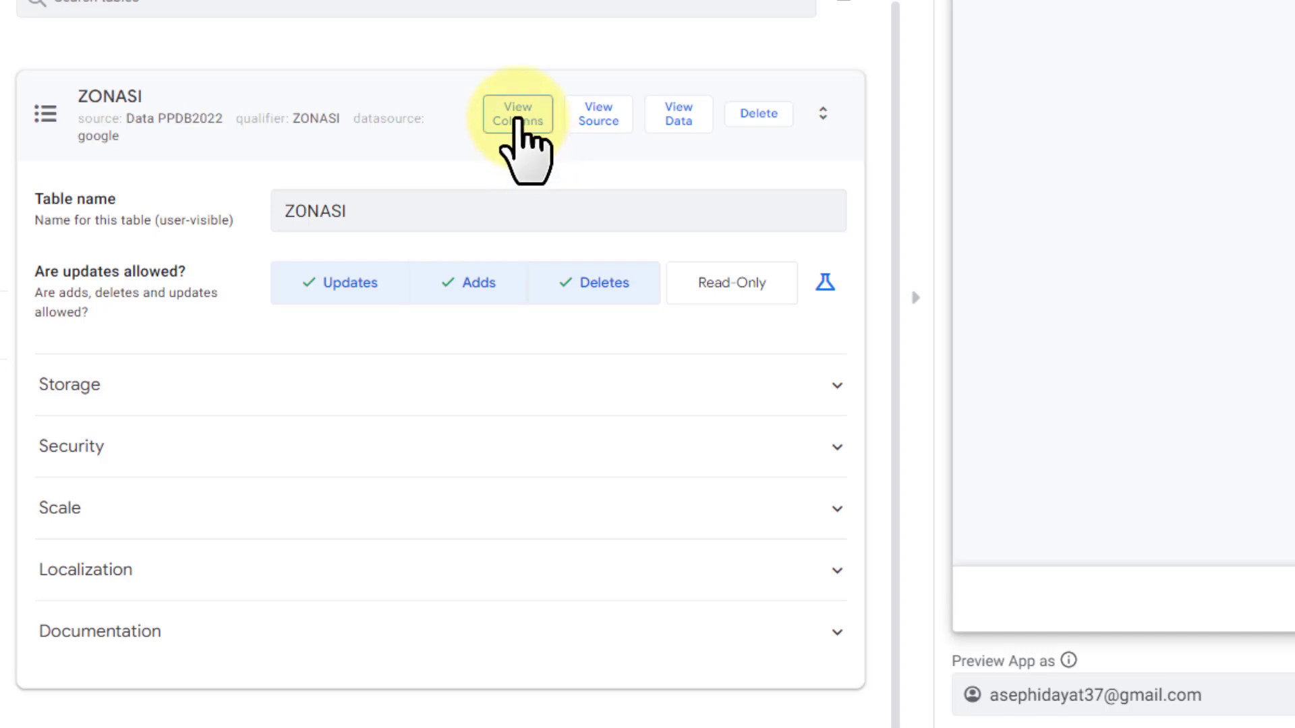
{"action": "left_click", "coordinate": [517, 118]}
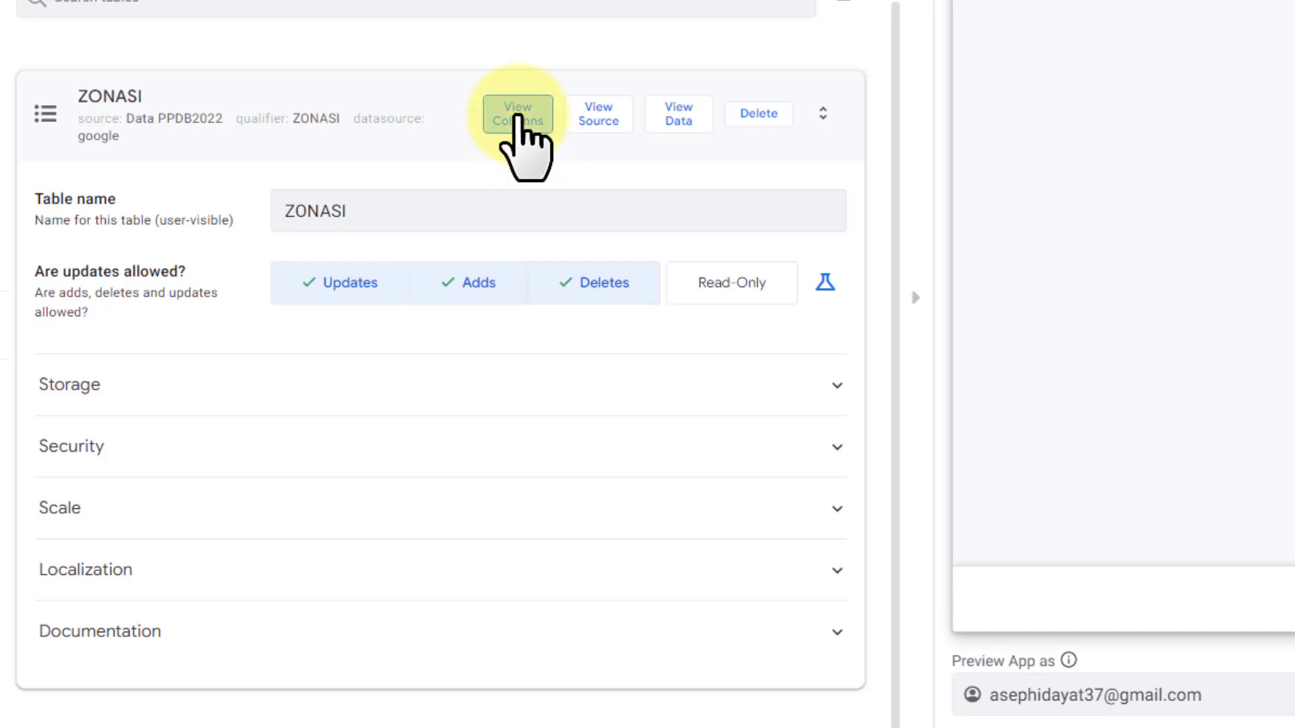
Compare the two TITIK KOORDINAT columns and the JARAK column with the headers in the Data PPDB2022 Google Sheets spreadsheet
{"action": "scroll", "coordinate": [517, 135], "scroll_direction": "down", "scroll_amount": 10}
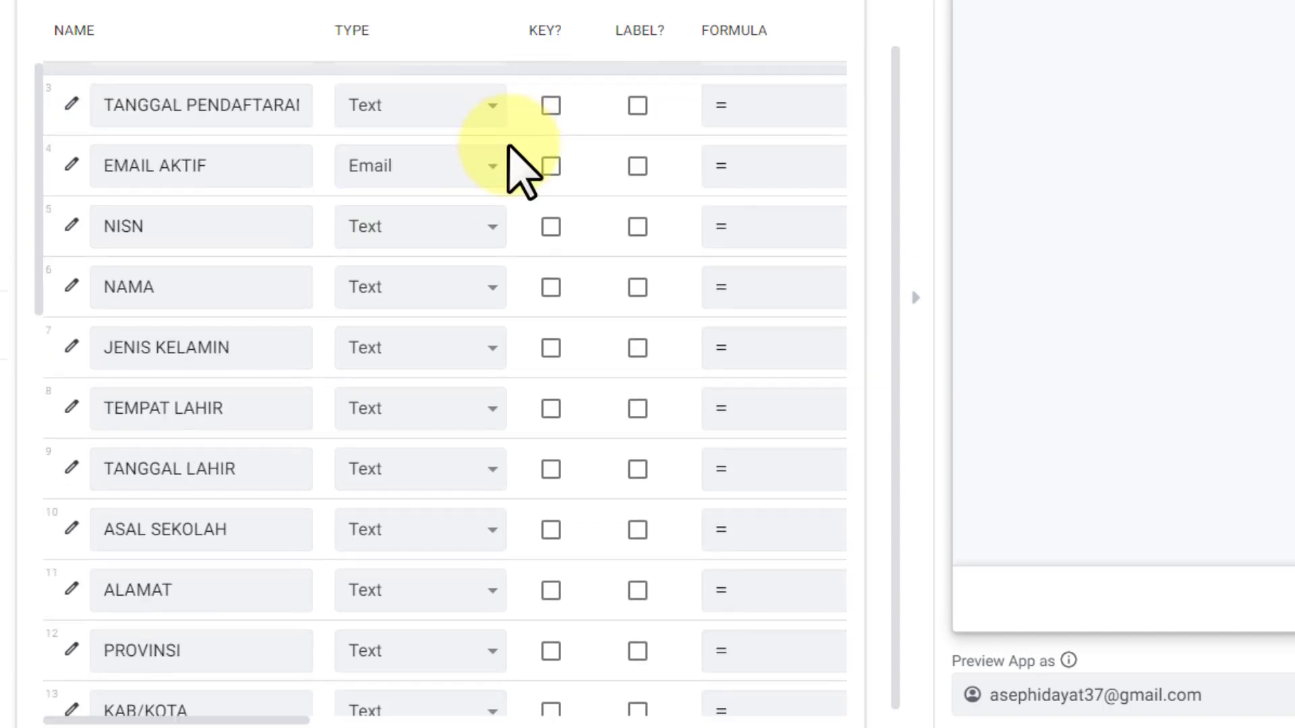
{"action": "scroll", "coordinate": [509, 147], "scroll_direction": "down", "scroll_amount": 3}
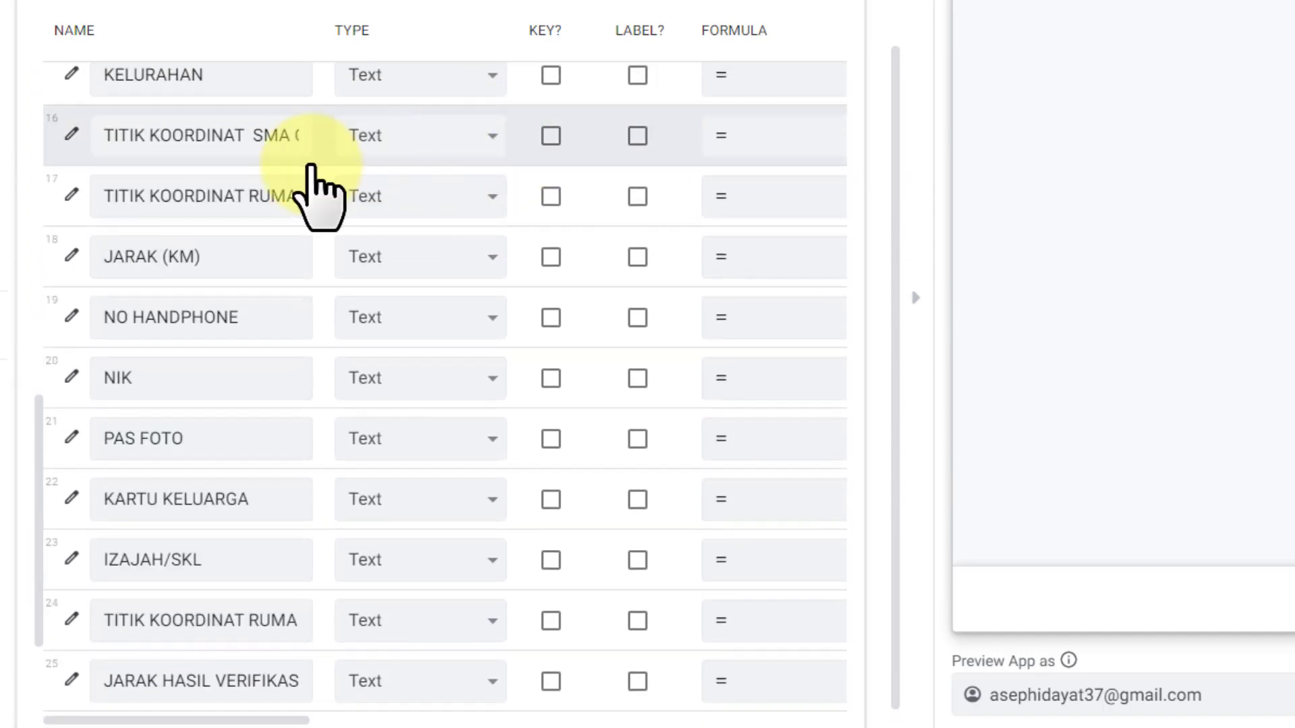
{"action": "left_click", "coordinate": [178, 145]}
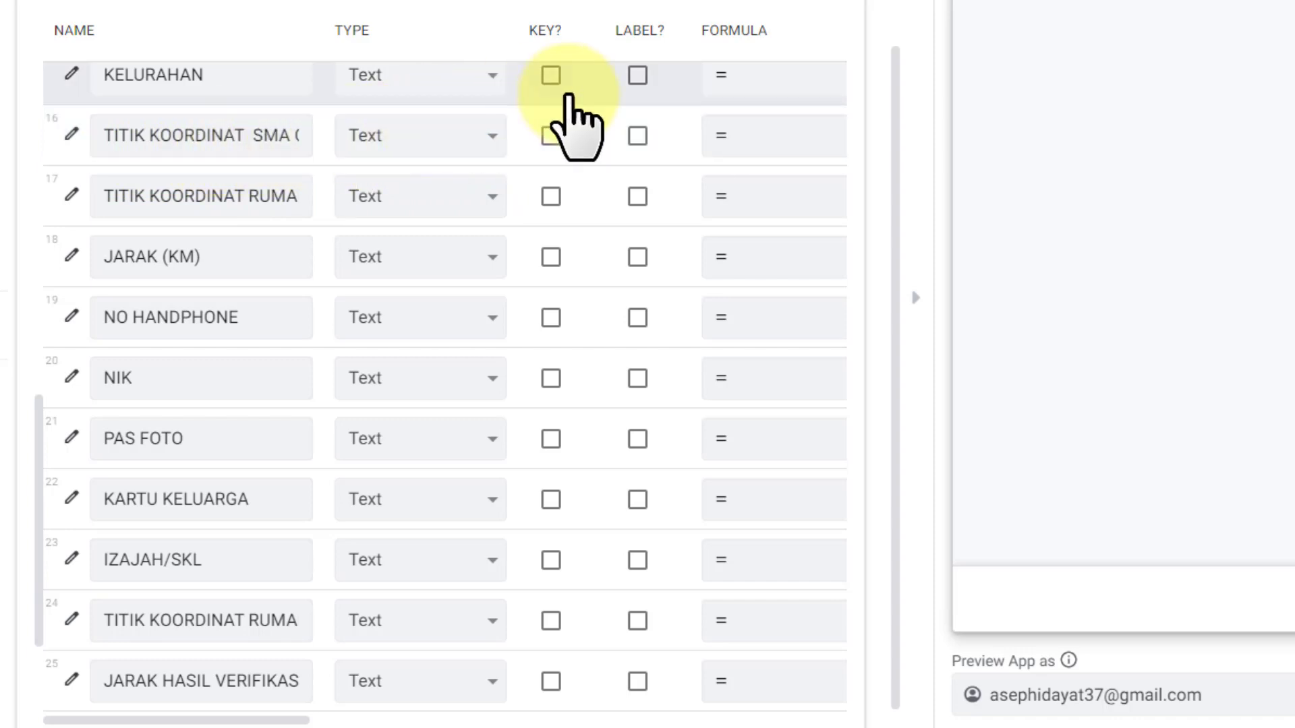
{"action": "left_click", "coordinate": [229, 260]}
{"action": "left_click", "coordinate": [164, 202]}
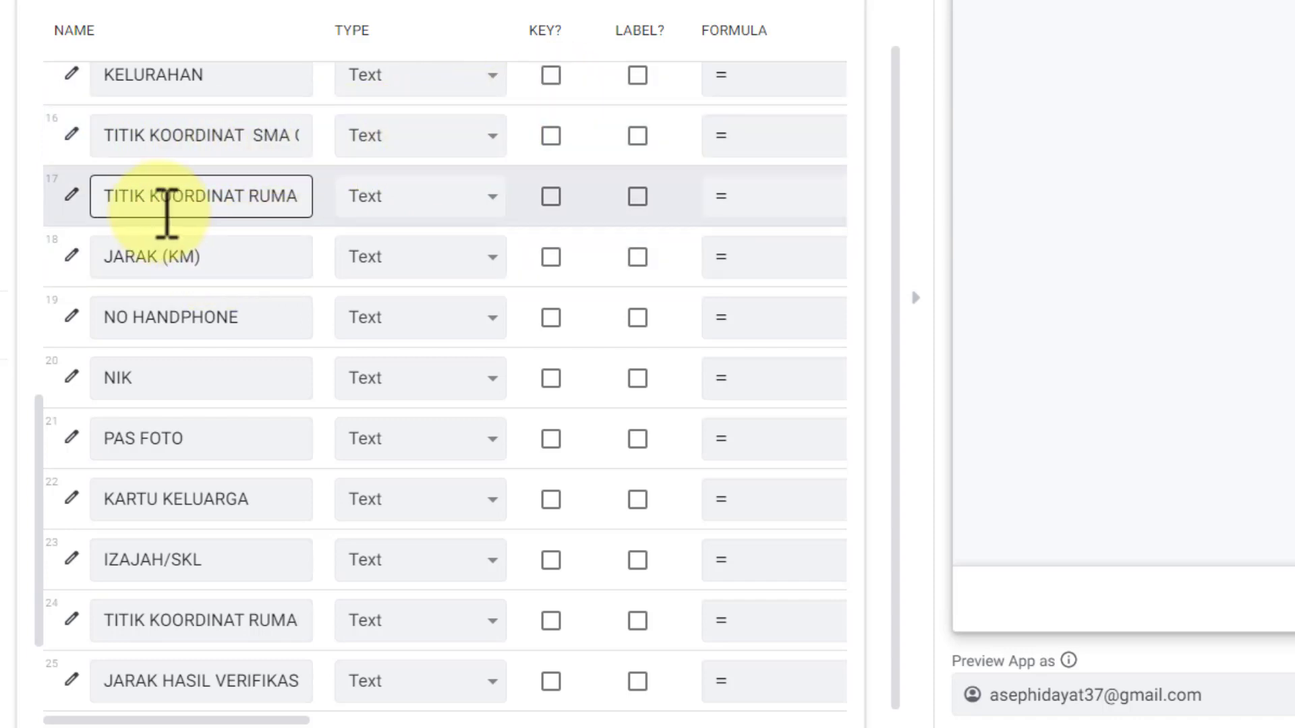
{"action": "left_click", "coordinate": [339, 199]}
{"action": "left_click", "coordinate": [226, 255]}
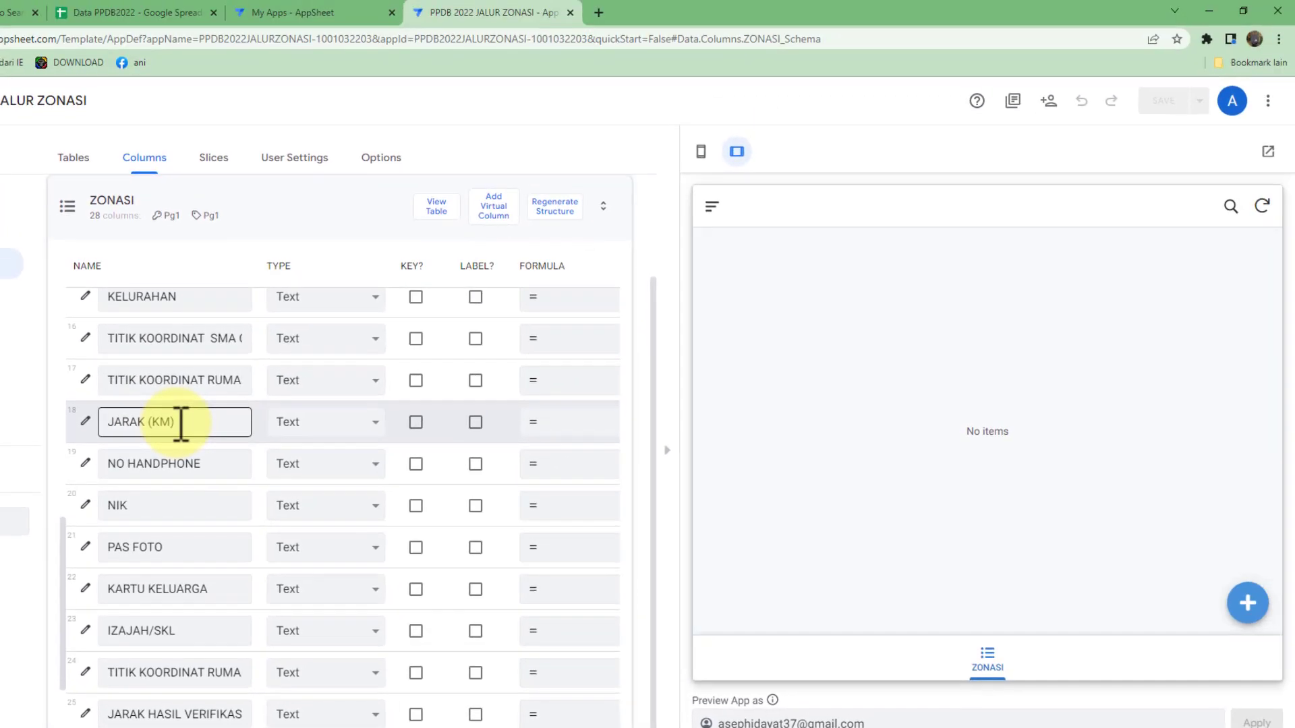
{"action": "left_click", "coordinate": [128, 9]}
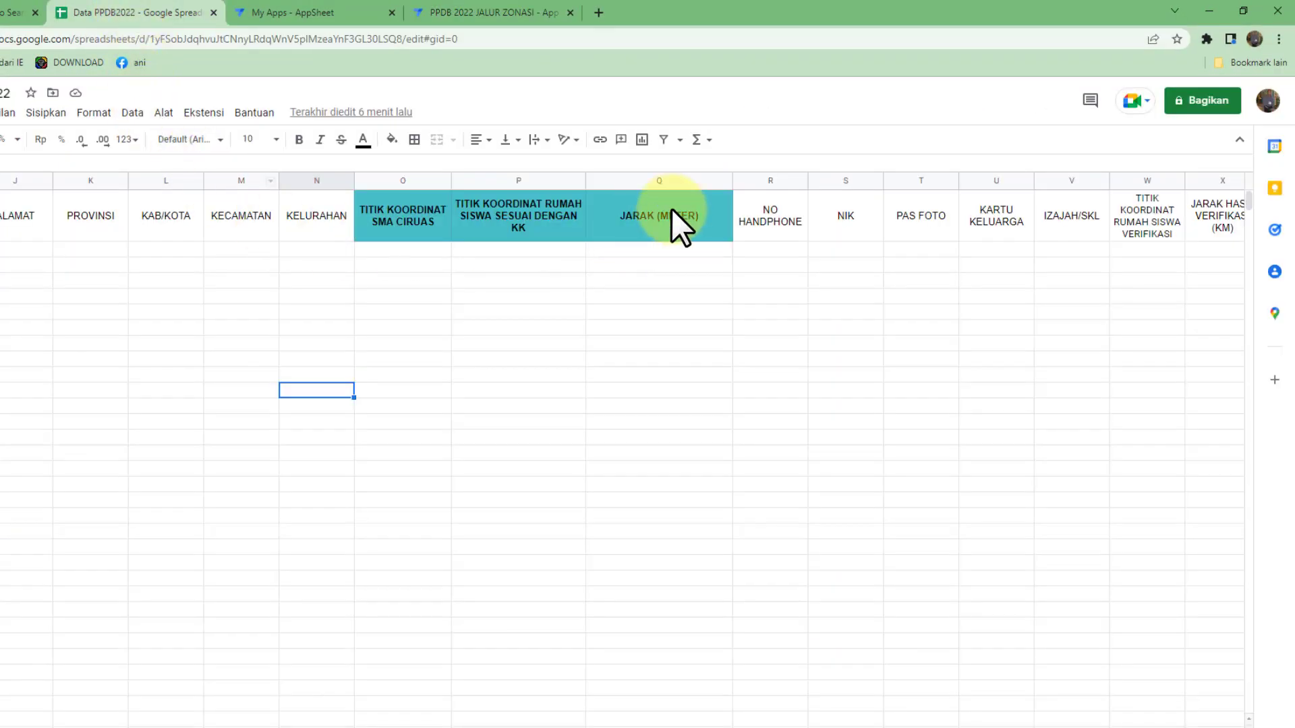
Switch back to AppSheet and regenerate the column structure of the ZONASI table
{"action": "left_click", "coordinate": [484, 15]}
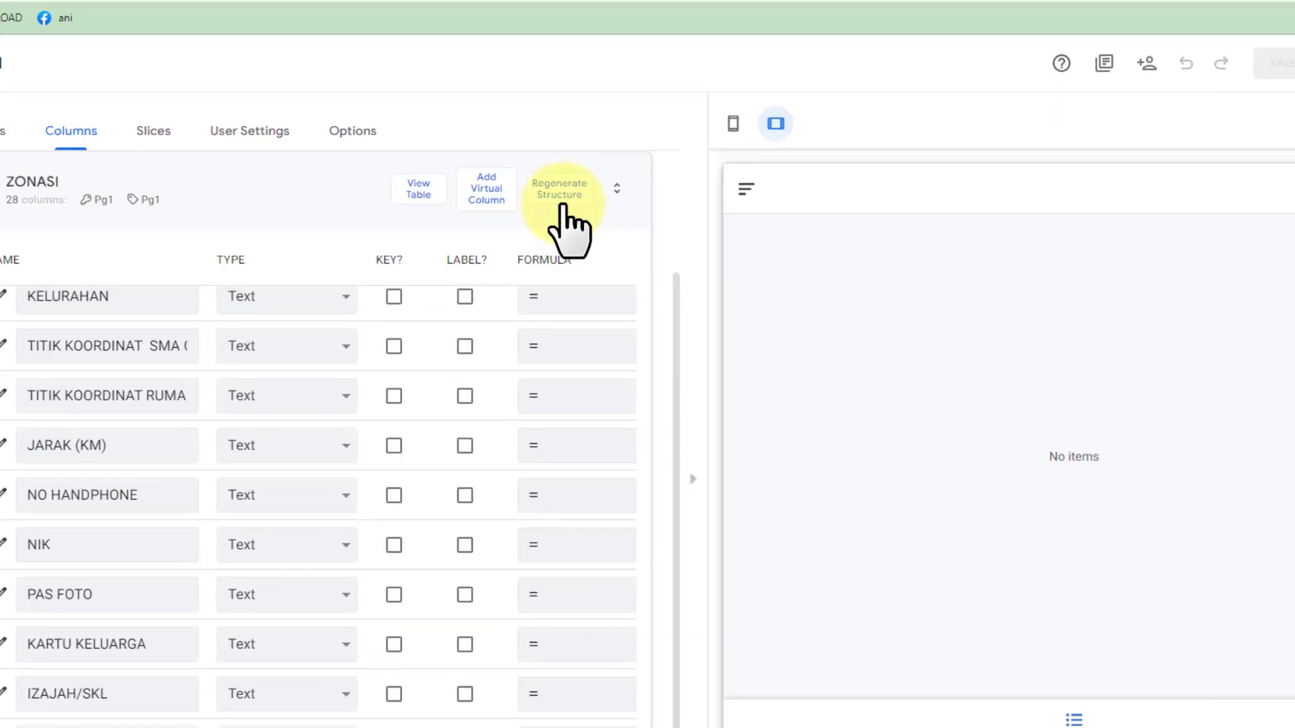
{"action": "left_click", "coordinate": [555, 208]}
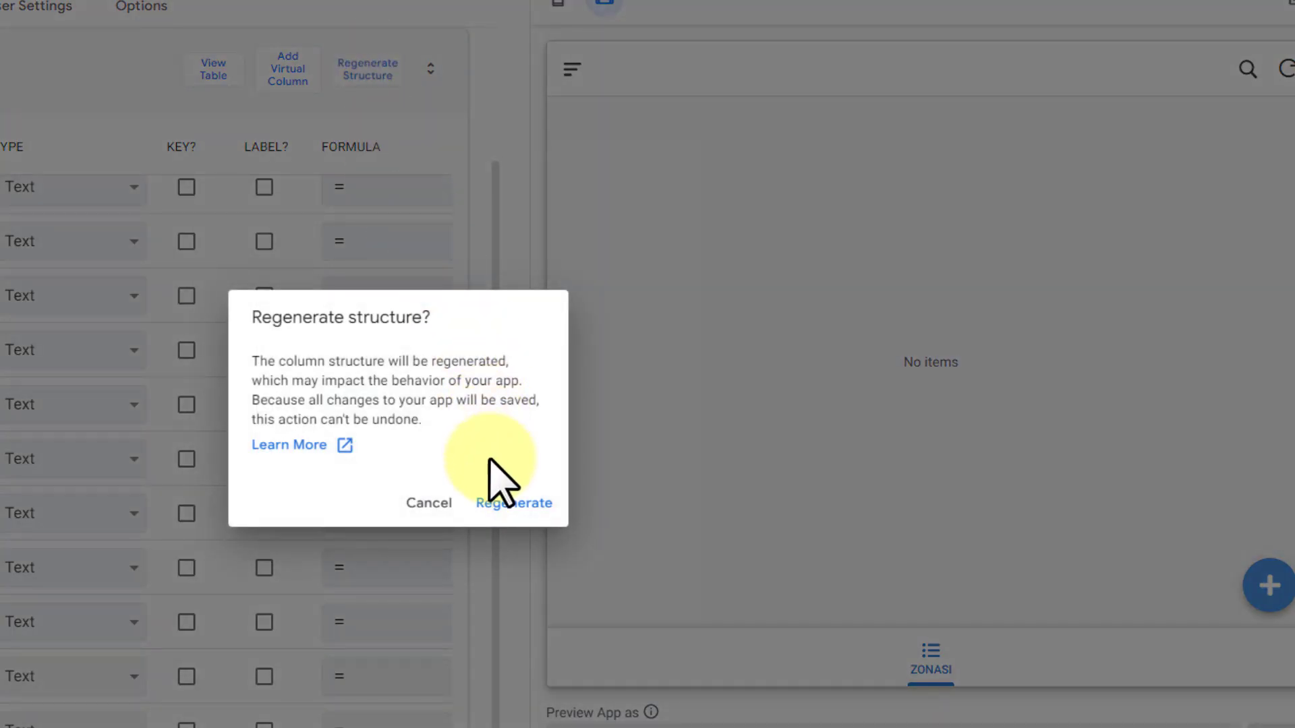
{"action": "left_click", "coordinate": [515, 507]}
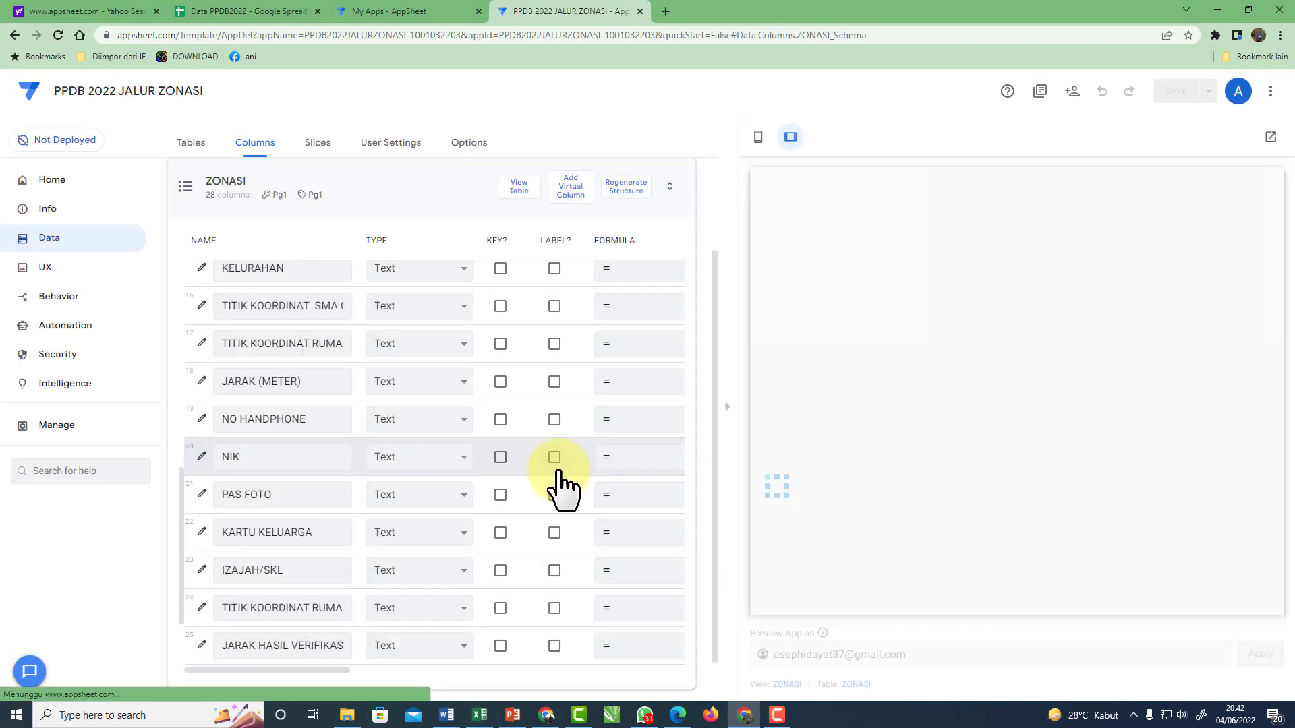
Set the column type to LatLong for both the SMA Ciruas coordinate column (row 16) and the student home coordinate column (row 17)
{"action": "scroll", "coordinate": [630, 469], "scroll_direction": "down", "scroll_amount": 2}
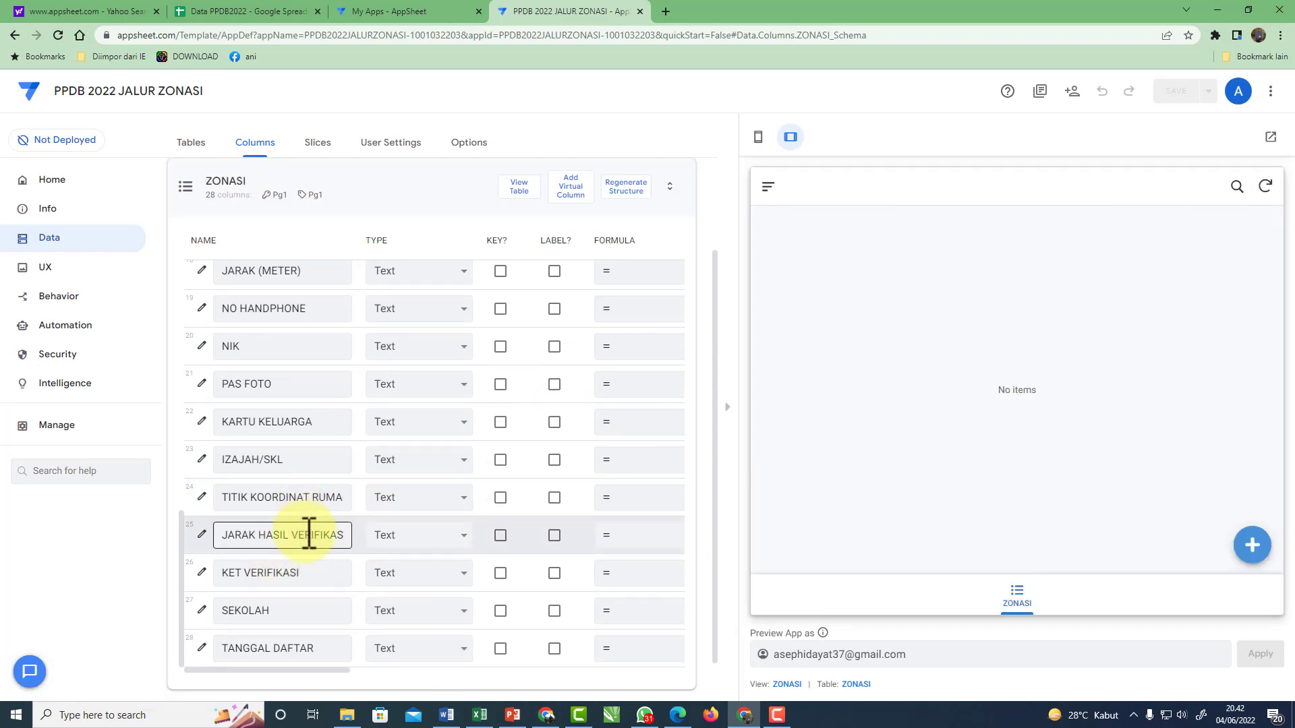
{"action": "scroll", "coordinate": [295, 570], "scroll_direction": "down", "scroll_amount": 1}
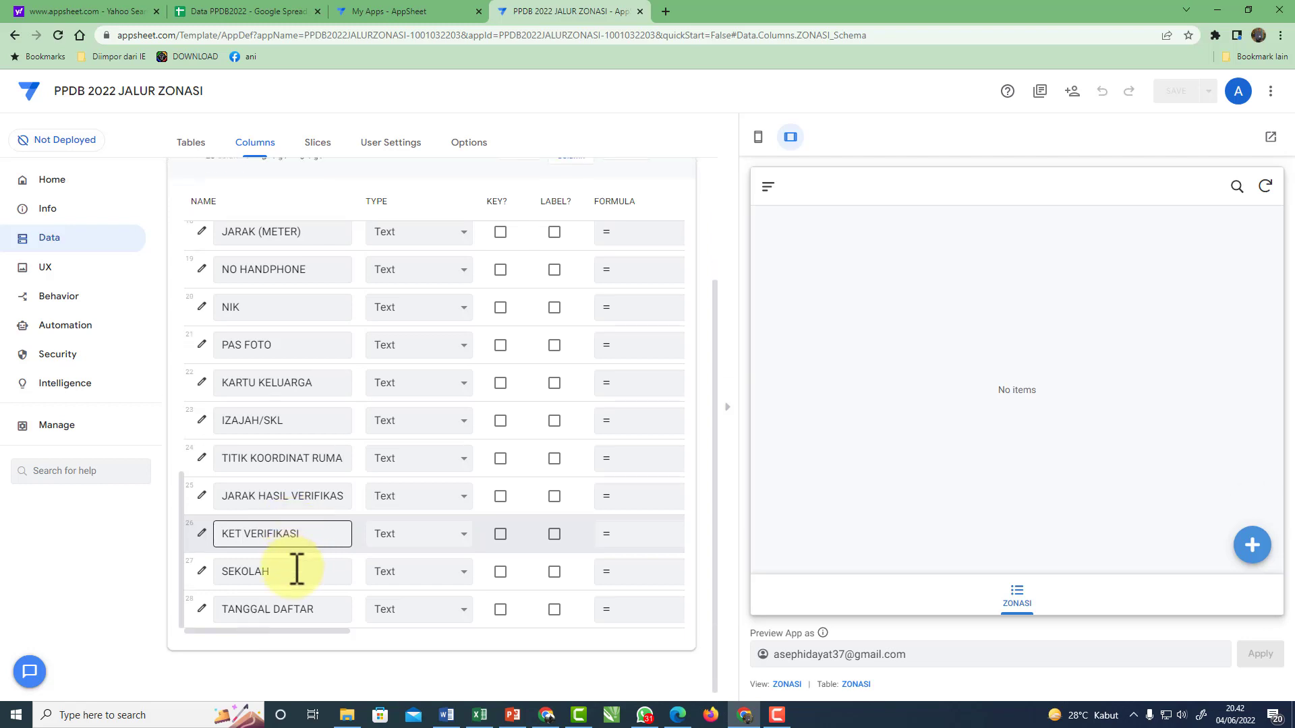
{"action": "scroll", "coordinate": [295, 570], "scroll_direction": "up", "scroll_amount": 3}
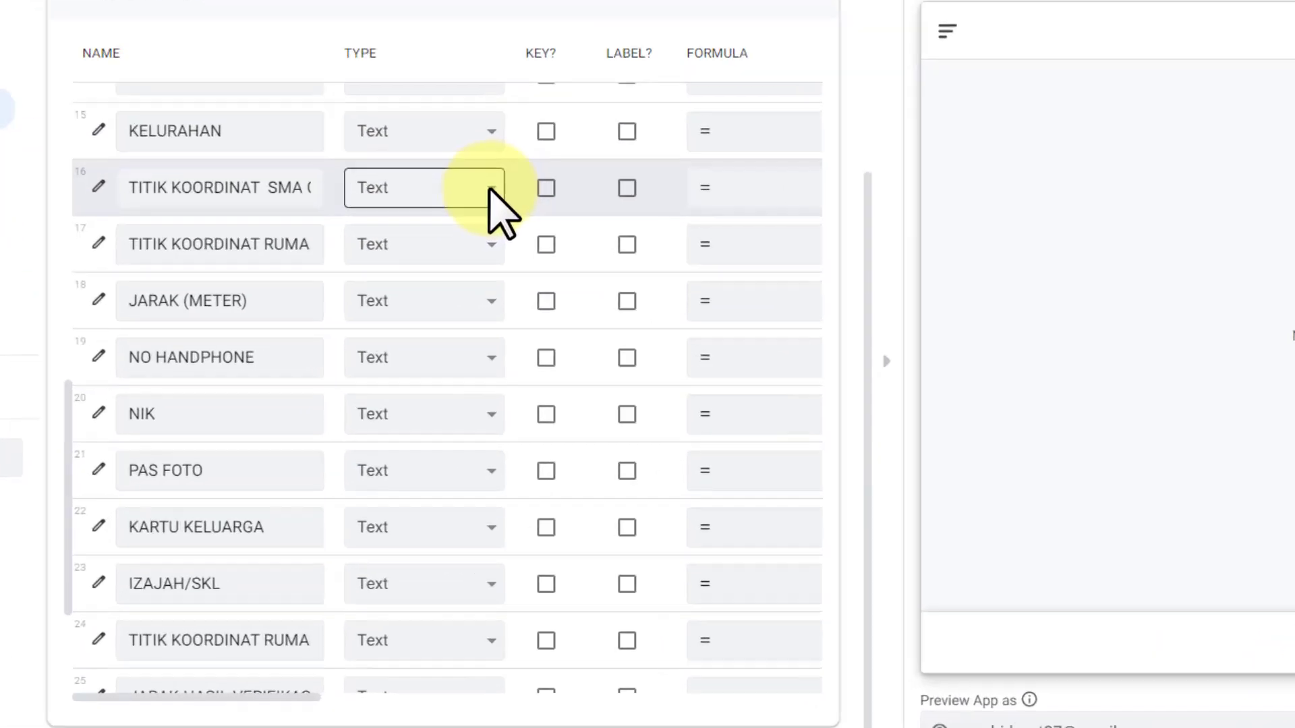
{"action": "left_click", "coordinate": [464, 292]}
{"action": "scroll", "coordinate": [430, 447], "scroll_direction": "down", "scroll_amount": 2}
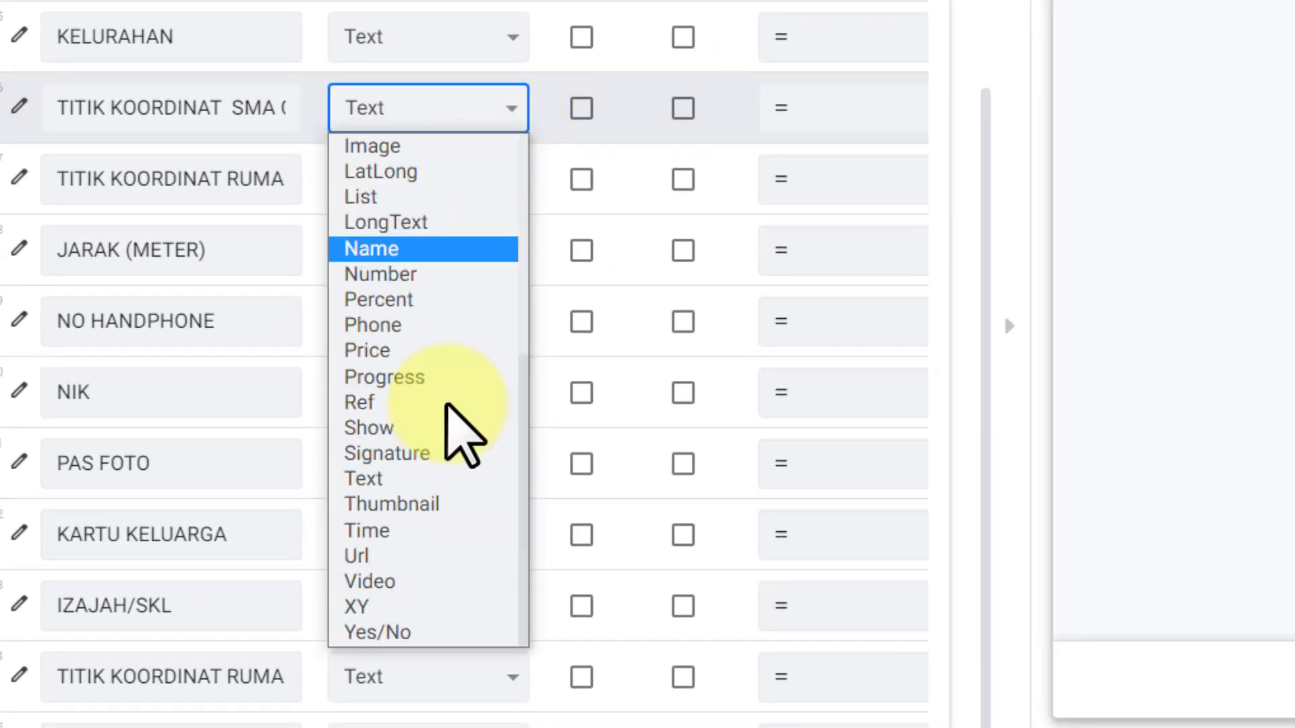
{"action": "scroll", "coordinate": [446, 404], "scroll_direction": "up", "scroll_amount": 3}
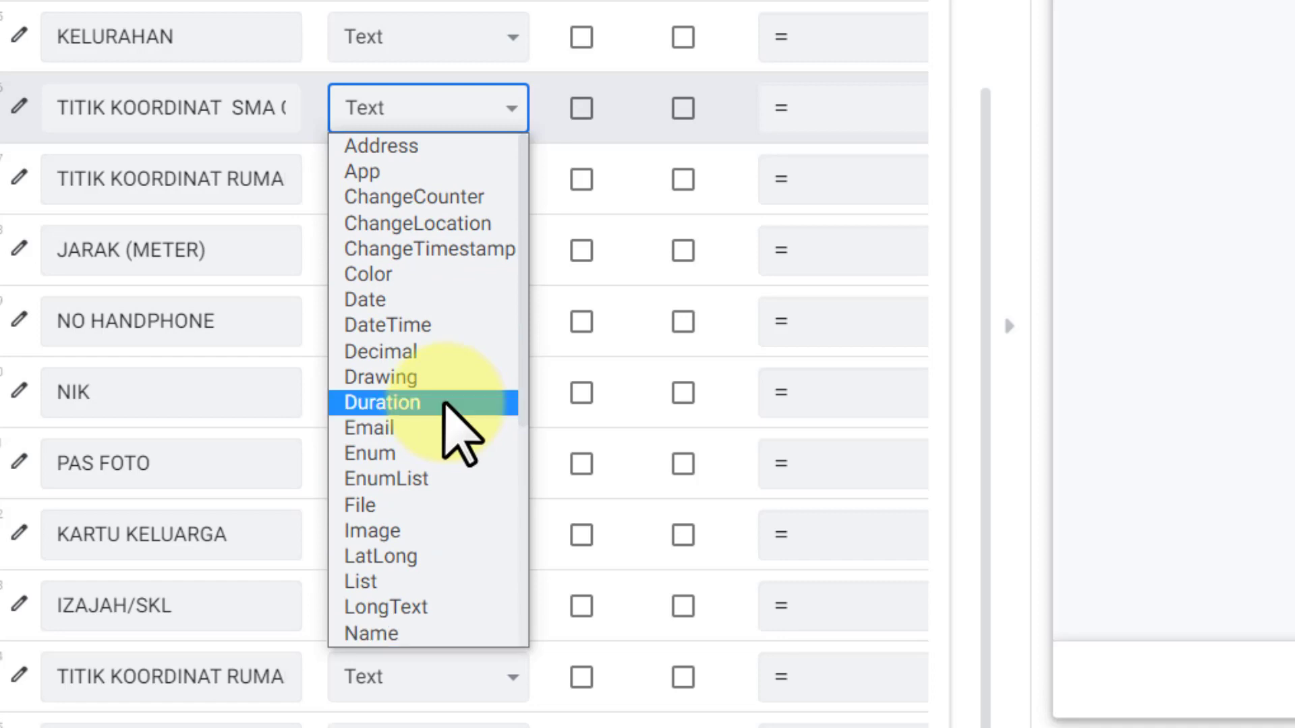
{"action": "scroll", "coordinate": [444, 405], "scroll_direction": "down", "scroll_amount": 3}
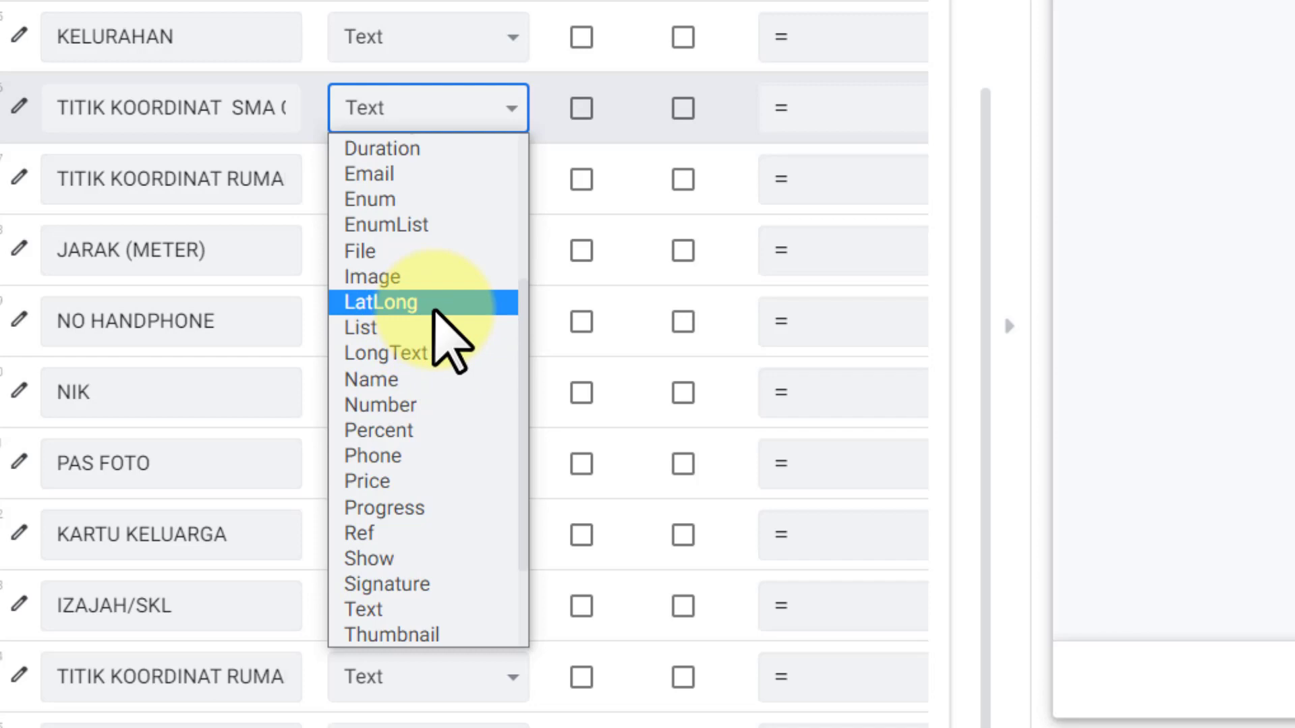
{"action": "left_click", "coordinate": [434, 307]}
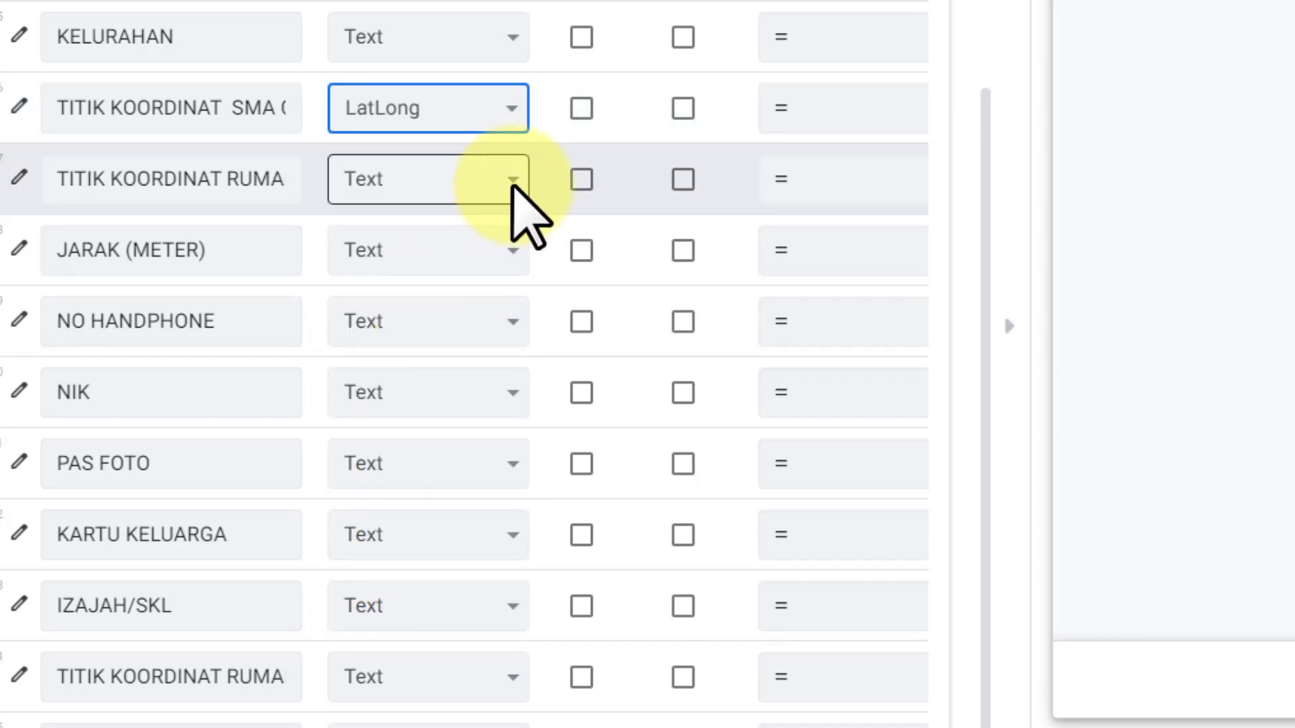
{"action": "left_click", "coordinate": [512, 190]}
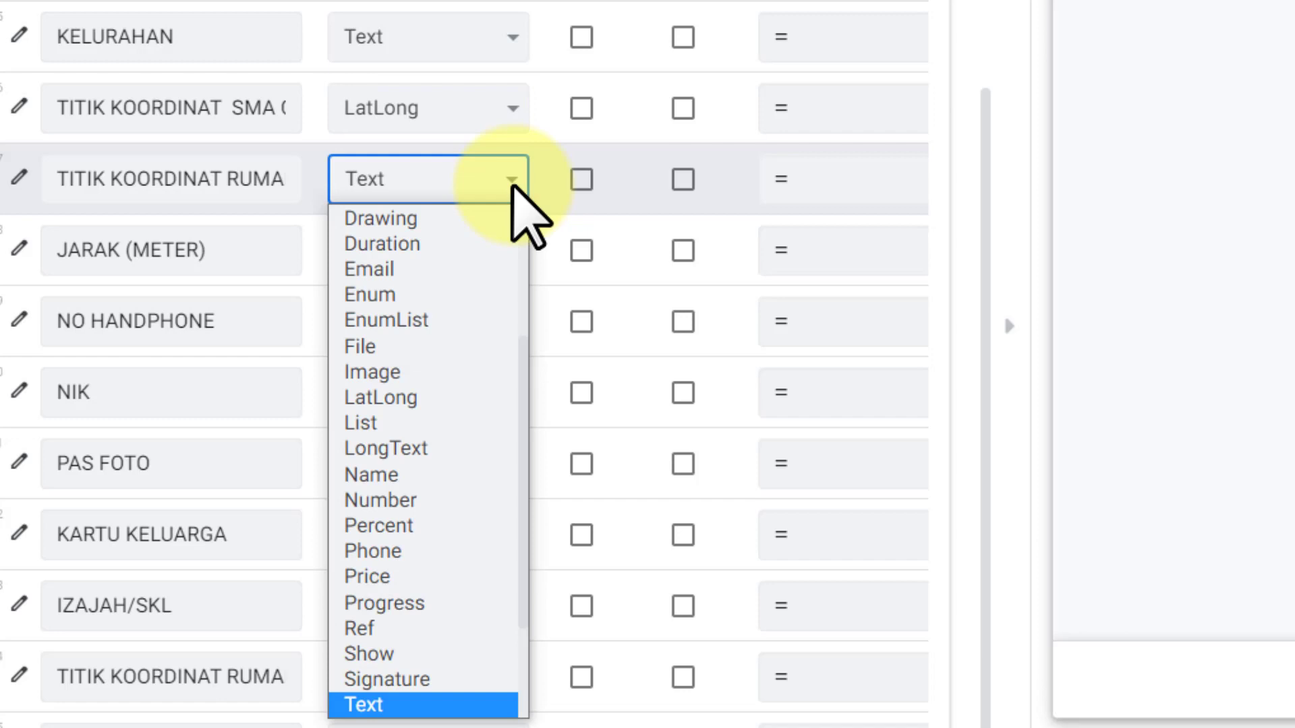
{"action": "left_click", "coordinate": [467, 398]}
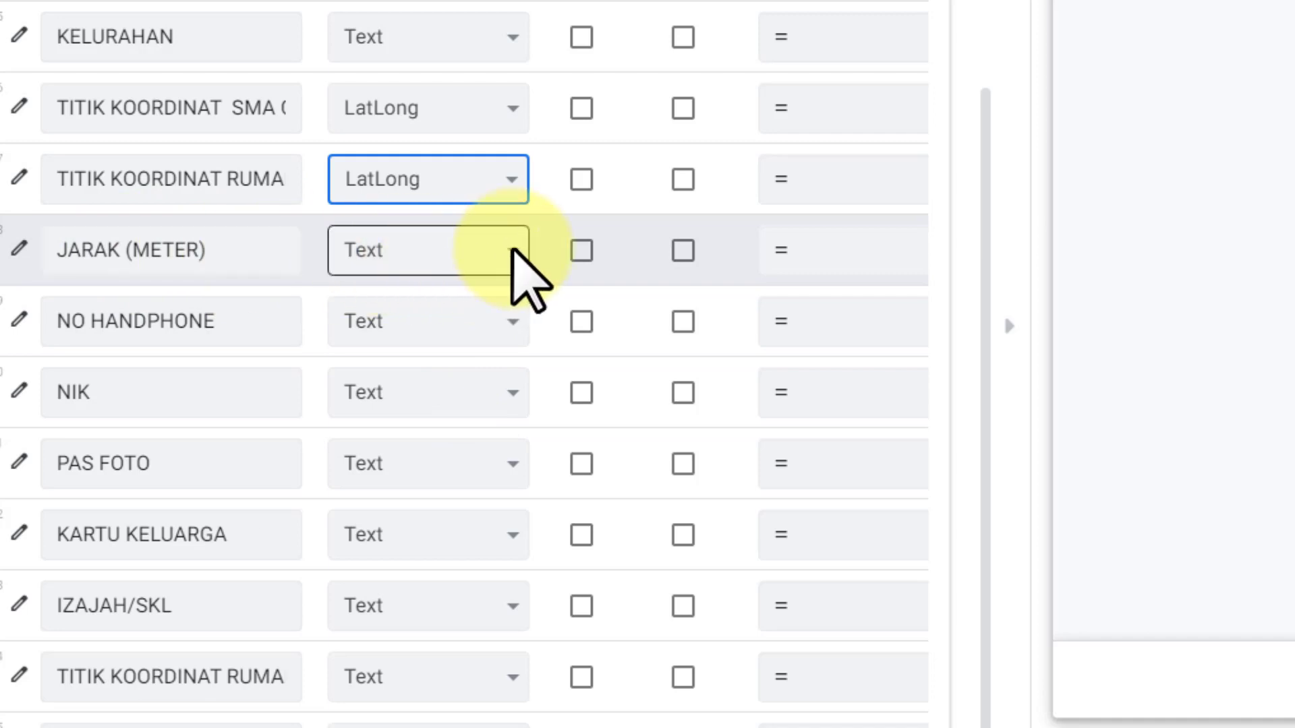
Set the JARAK (METER) column's type to Decimal and save the app
{"action": "left_click", "coordinate": [511, 250]}
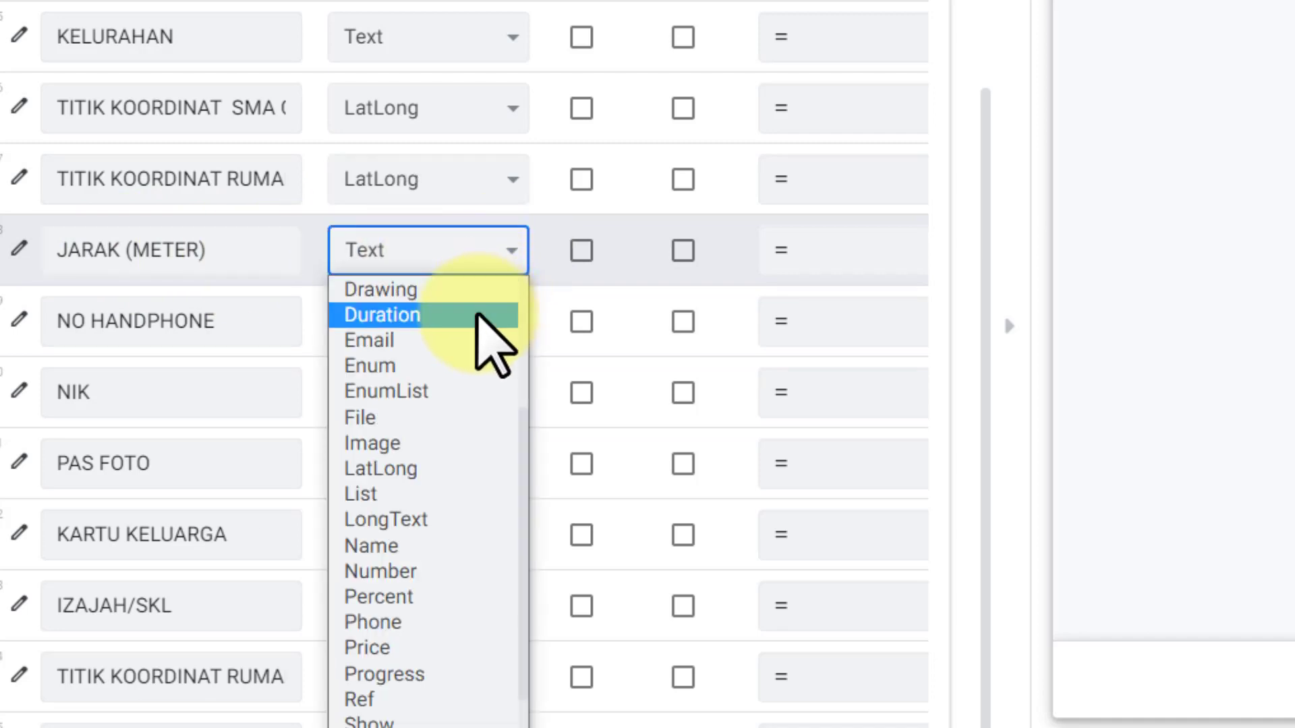
{"action": "scroll", "coordinate": [473, 370], "scroll_direction": "up", "scroll_amount": 3}
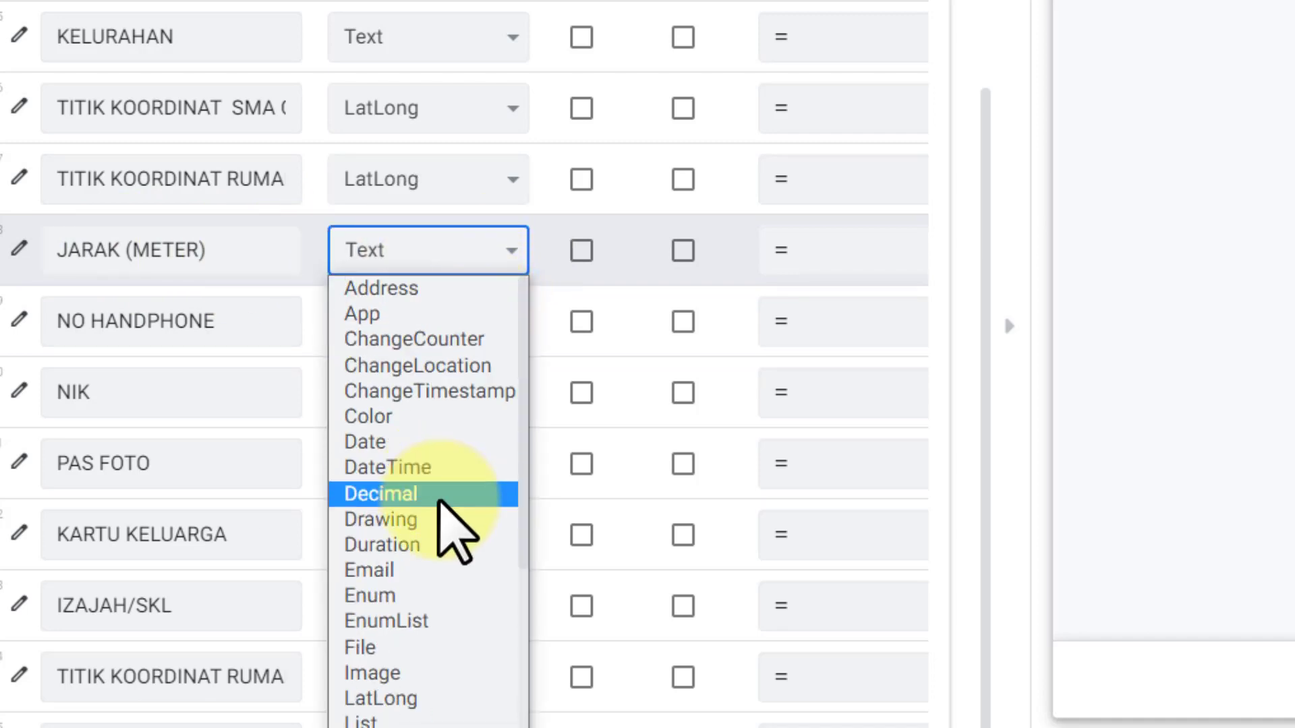
{"action": "left_click", "coordinate": [440, 499]}
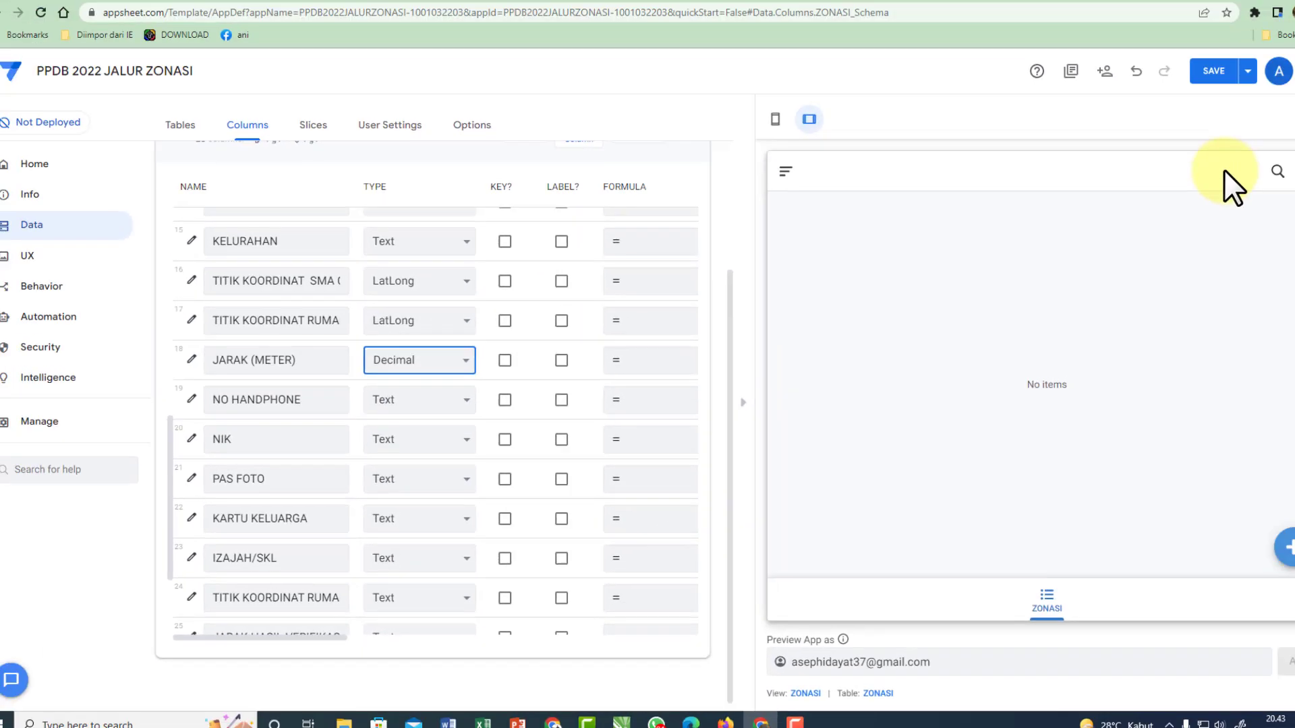
{"action": "left_click", "coordinate": [727, 408]}
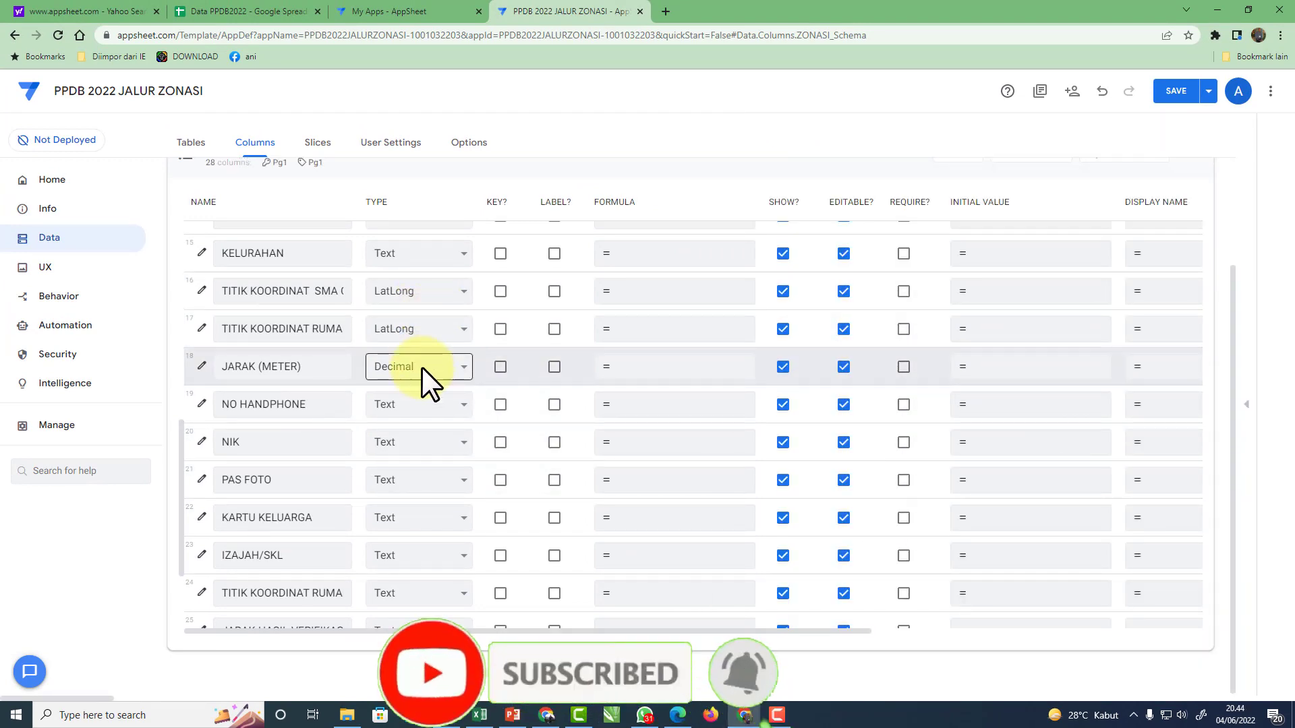
{"action": "left_click", "coordinate": [1174, 93]}
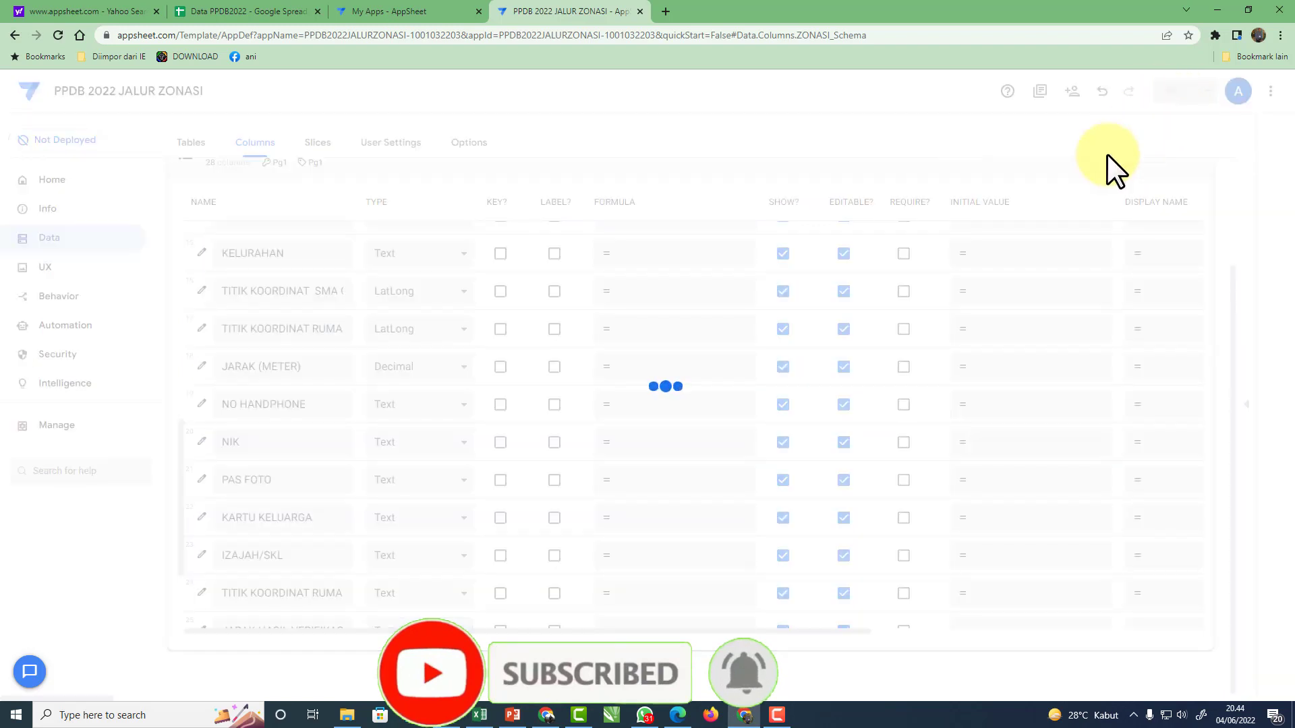
{"action": "left_click", "coordinate": [1059, 365]}
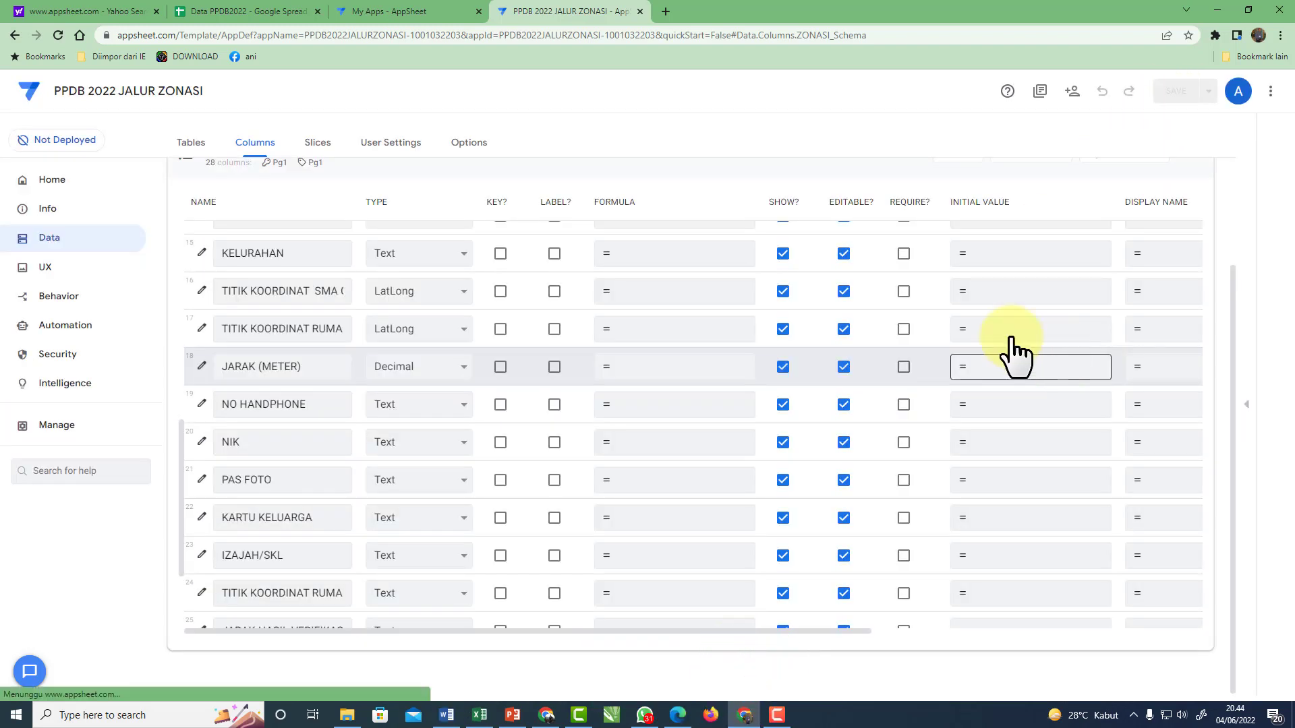
{"action": "left_click", "coordinate": [633, 365]}
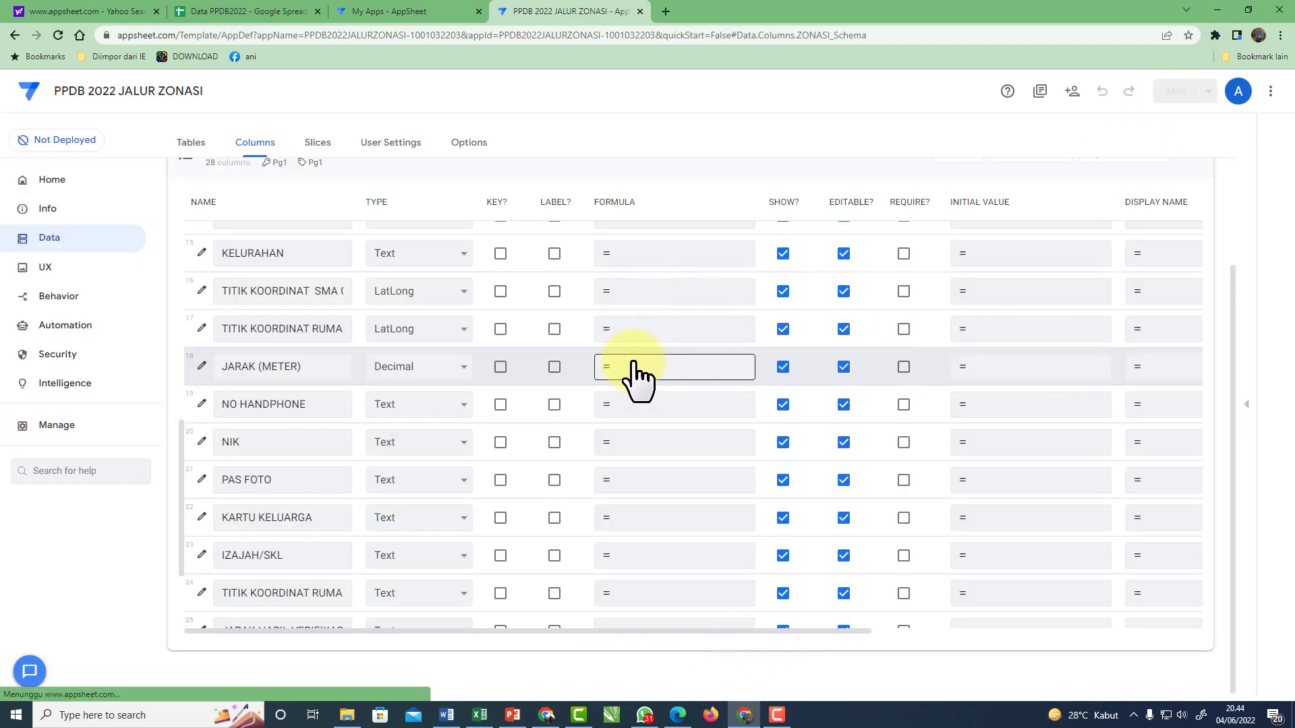
{"action": "left_click", "coordinate": [322, 294]}
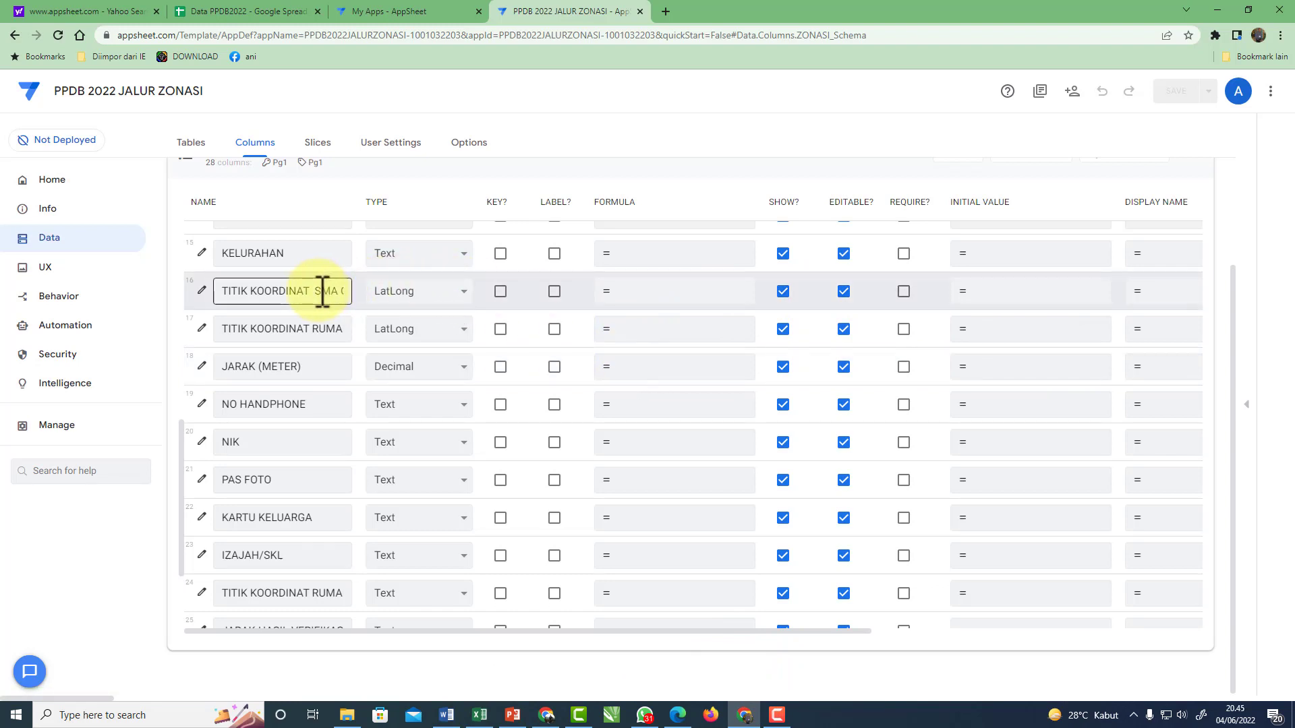
Start the app formula of the TITIK KOORDINAT SMA CIRUAS column with the LATLONG function and remove its example arguments
{"action": "left_click", "coordinate": [699, 292]}
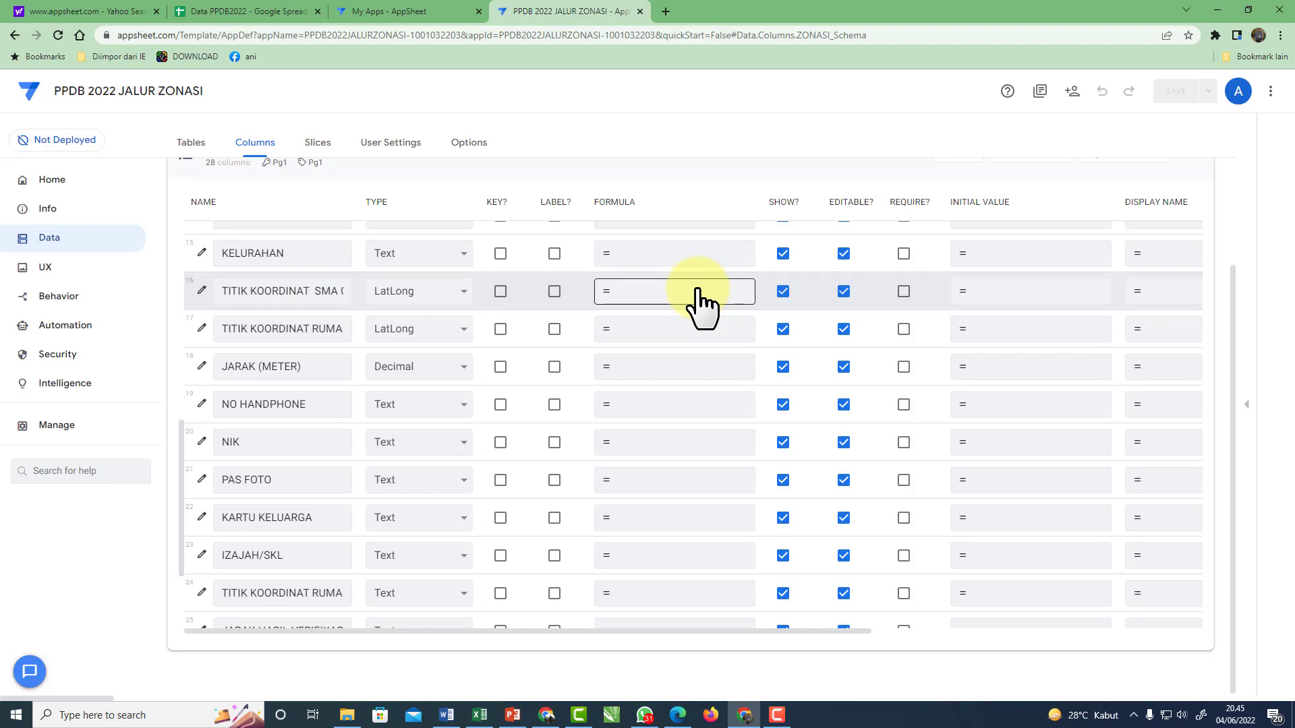
{"action": "left_click", "coordinate": [699, 292]}
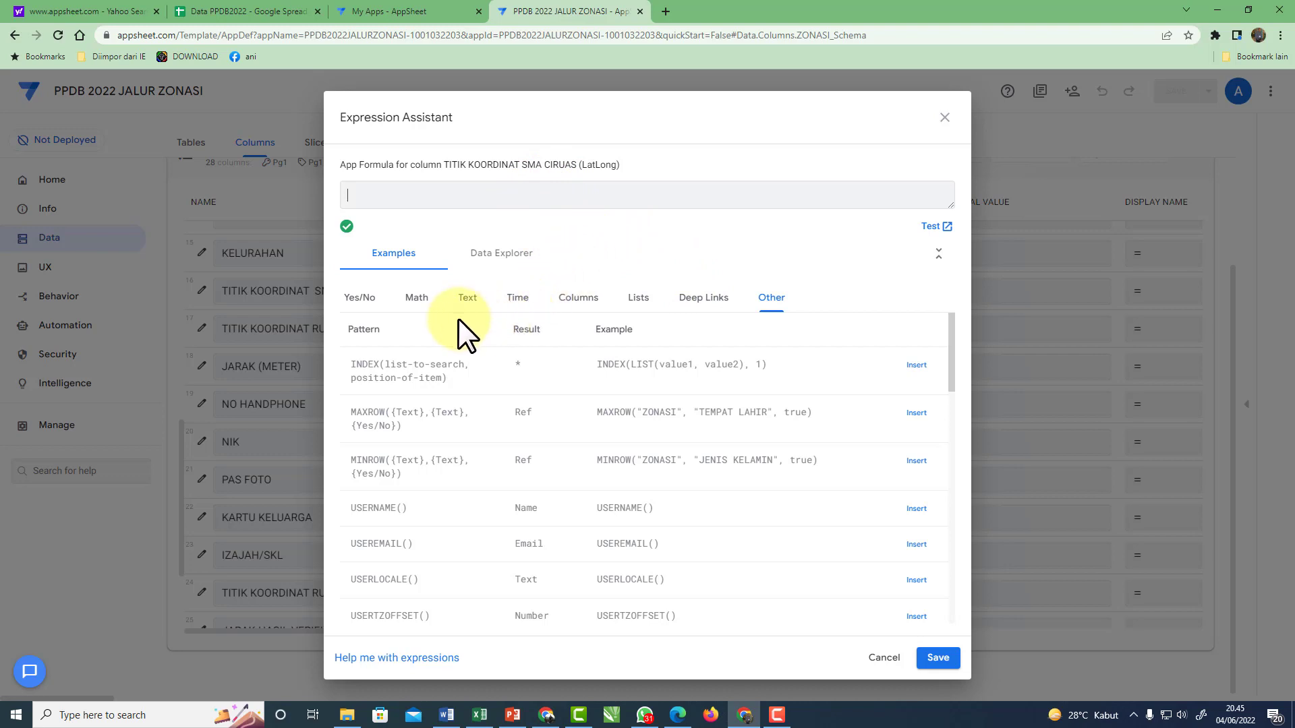
{"action": "scroll", "coordinate": [463, 329], "scroll_direction": "down", "scroll_amount": 1}
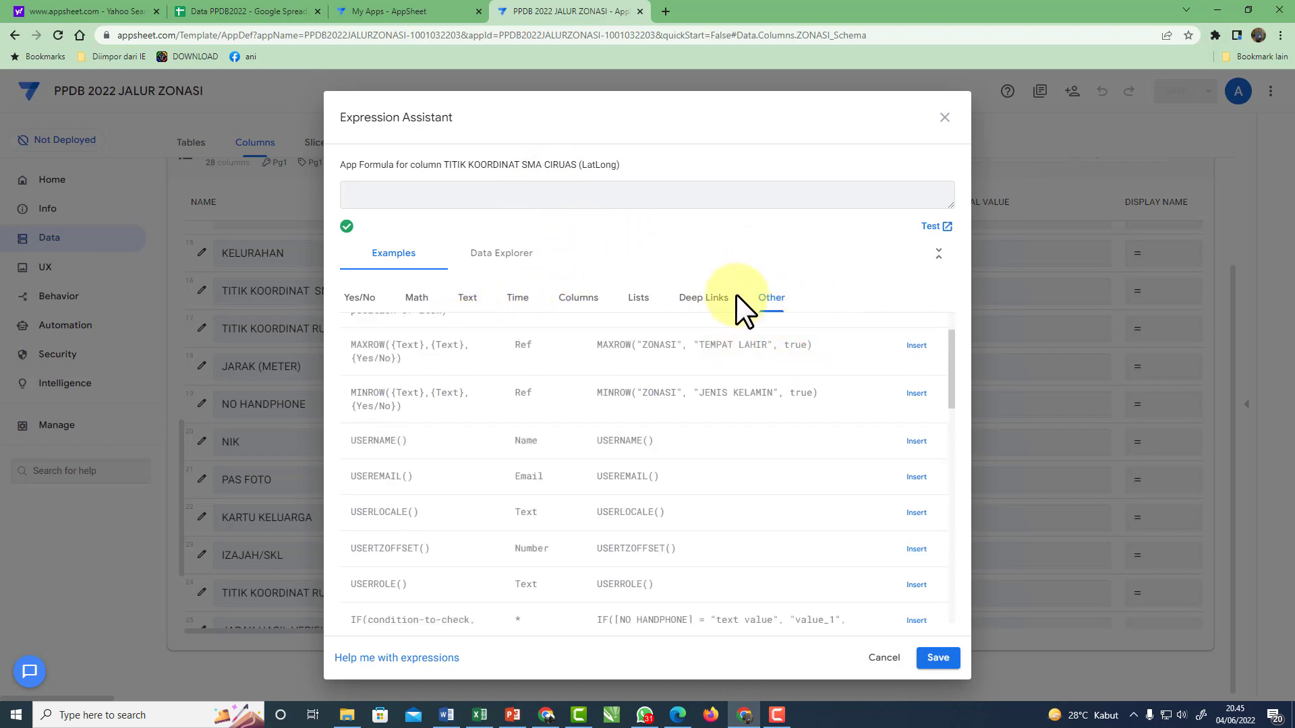
{"action": "scroll", "coordinate": [526, 387], "scroll_direction": "down", "scroll_amount": 5}
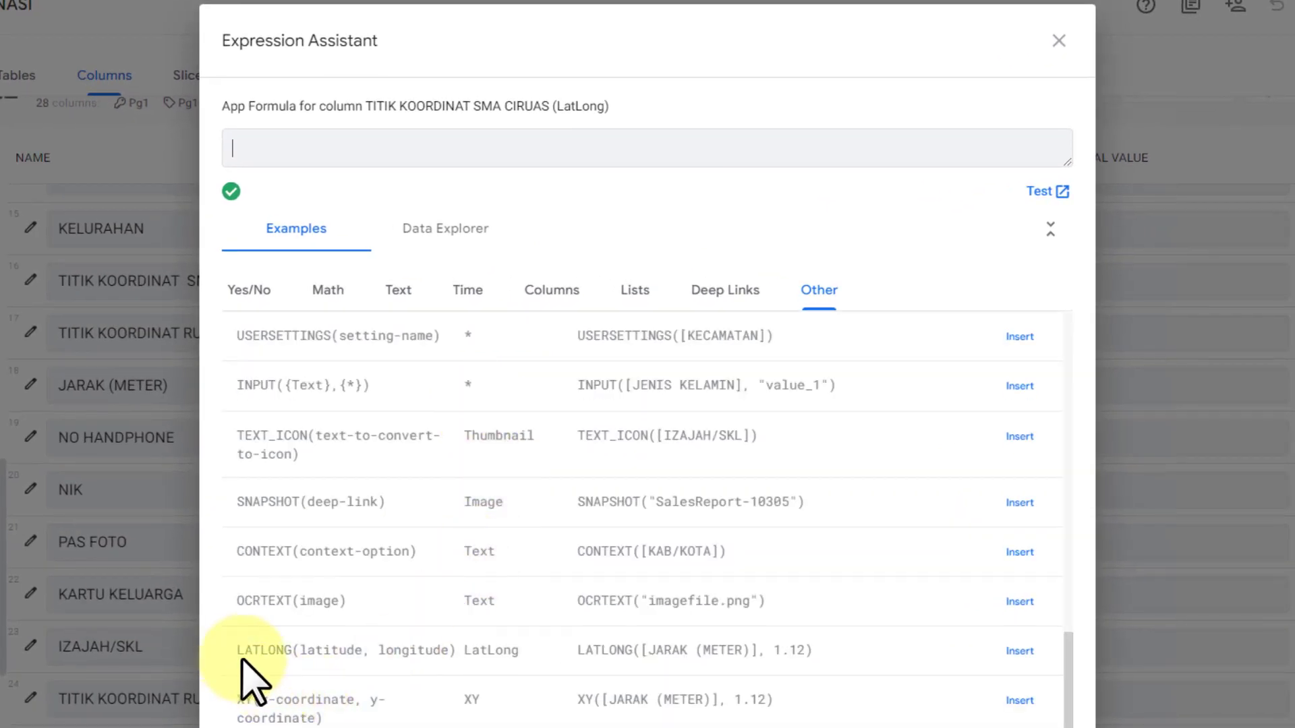
{"action": "left_click", "coordinate": [1022, 651]}
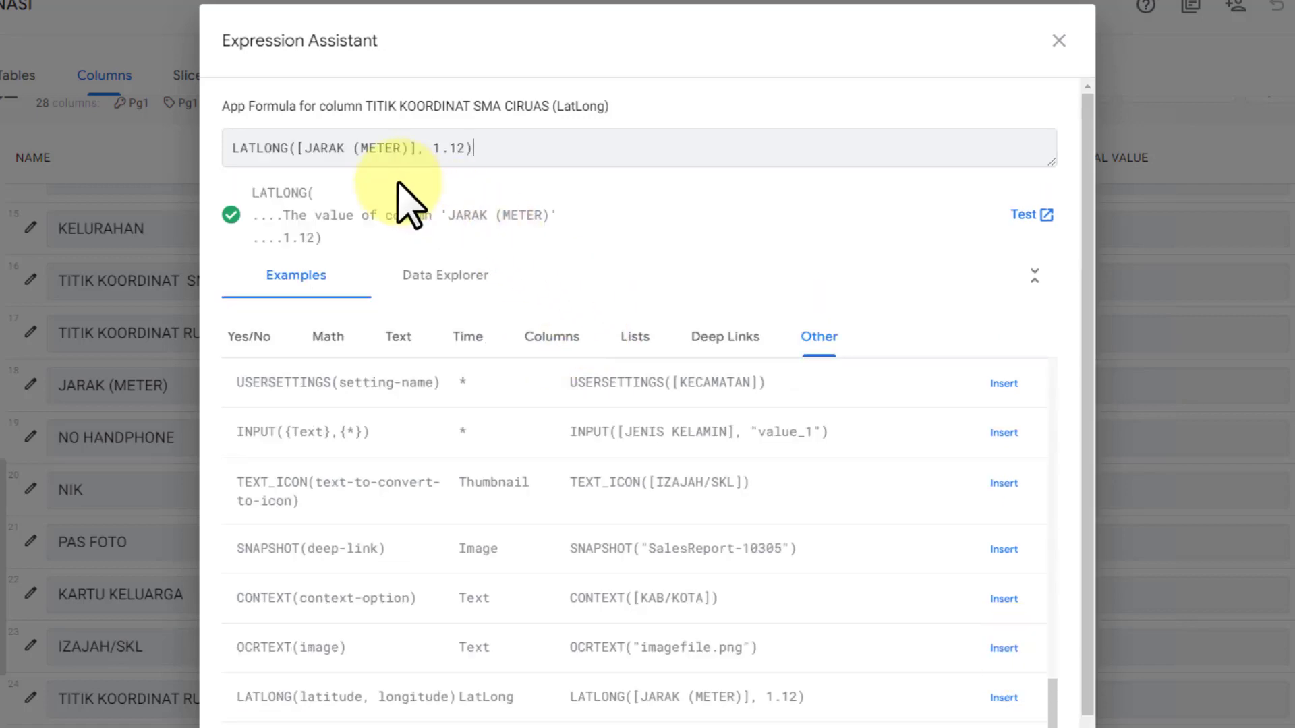
{"action": "left_click_drag", "start_coordinate": [301, 147], "coordinate": [468, 150]}
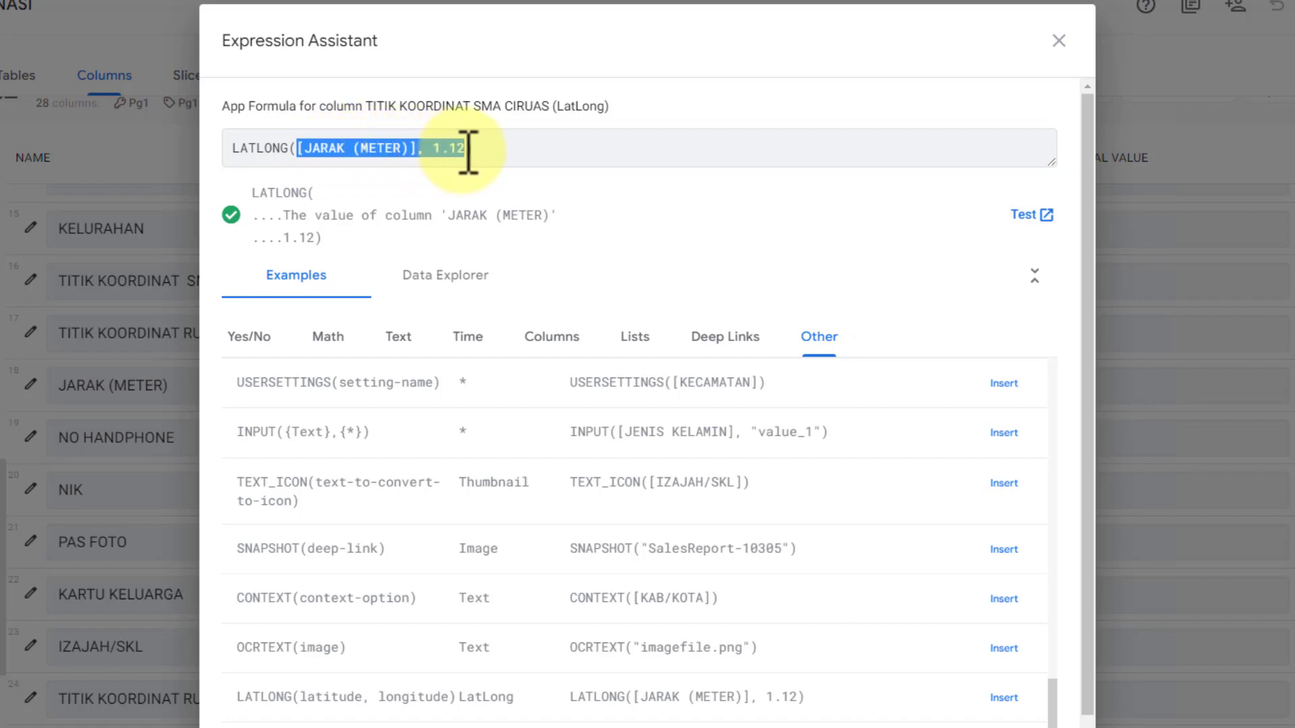
{"action": "key", "text": "BackSpace"}
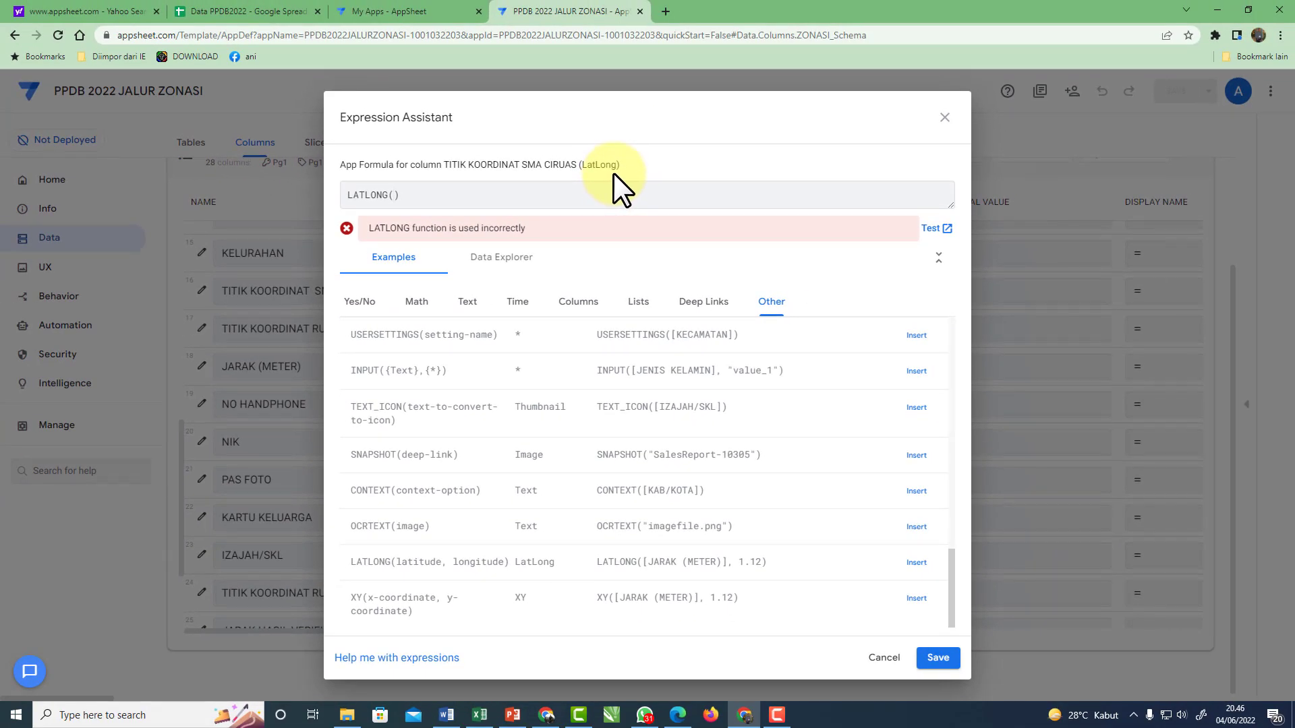
Open Google Maps in a new browser tab and go to SMA Negeri 1 Ciruas
{"action": "left_click", "coordinate": [665, 11]}
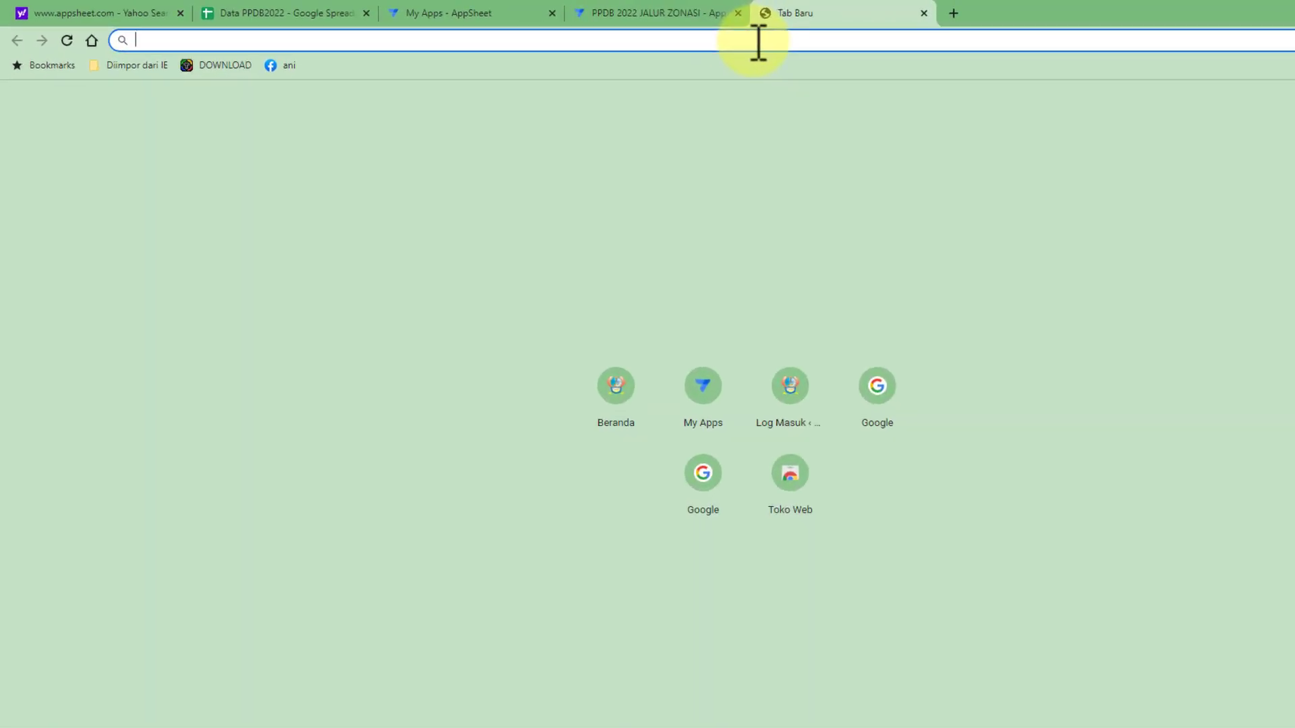
{"action": "type", "text": "MAPS"}
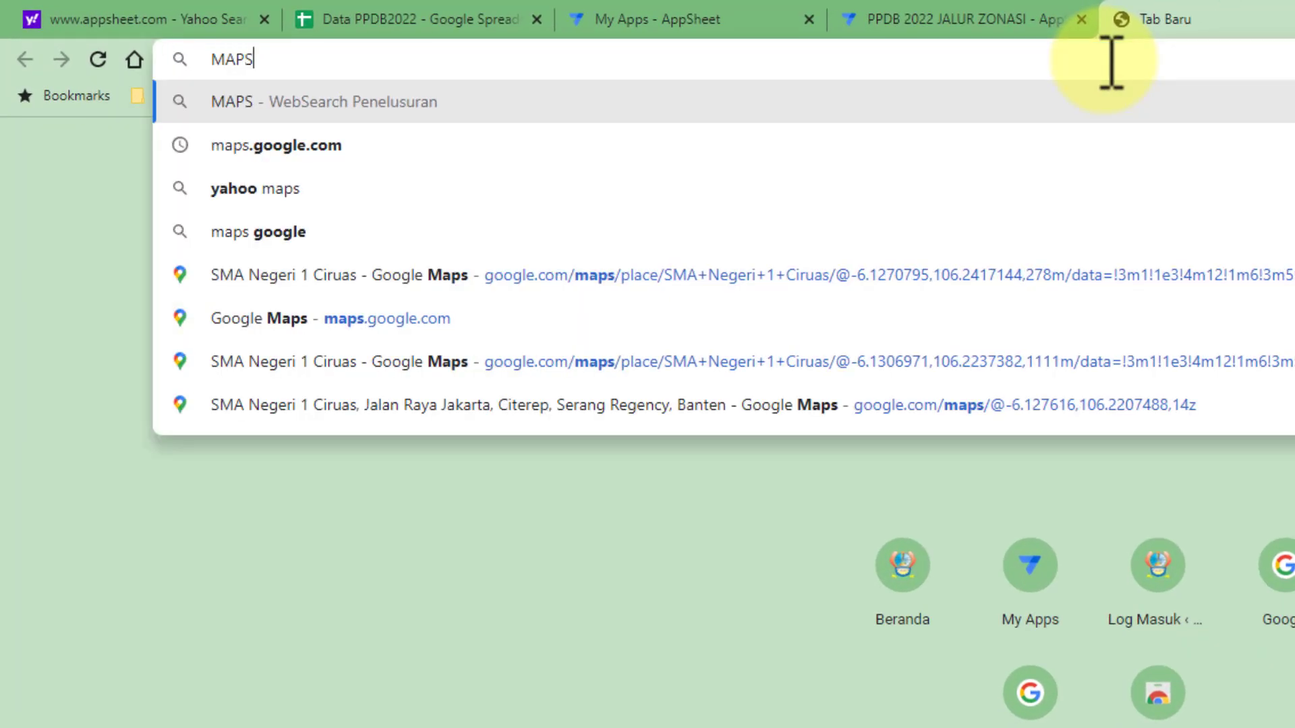
{"action": "type", "text": ".GO"}
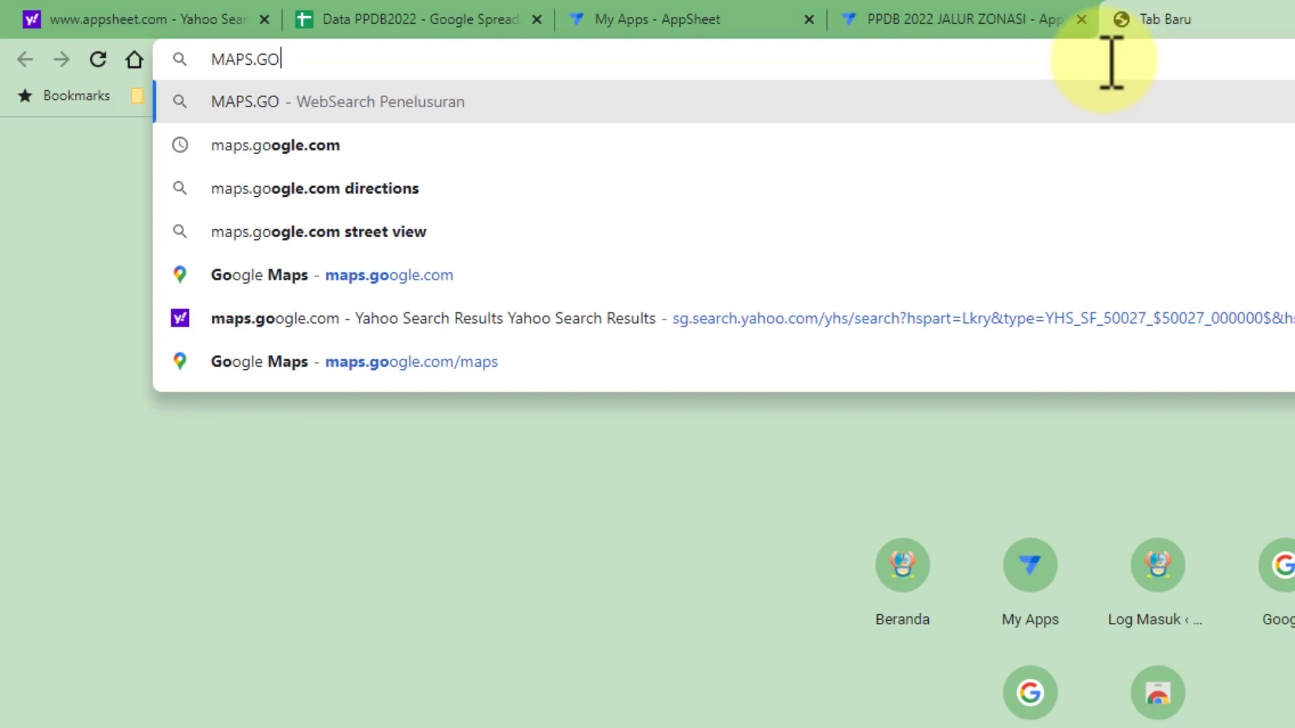
{"action": "type", "text": "O"}
{"action": "key", "text": "Return"}
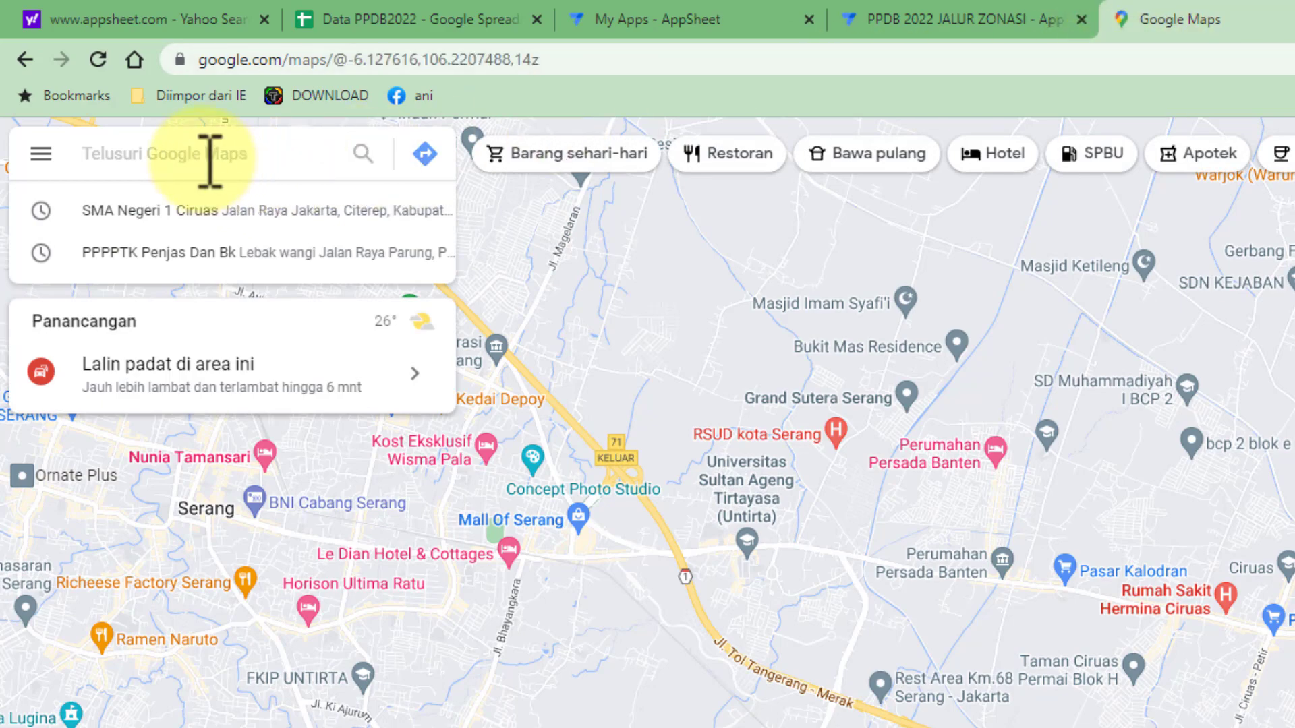
{"action": "left_click", "coordinate": [193, 213]}
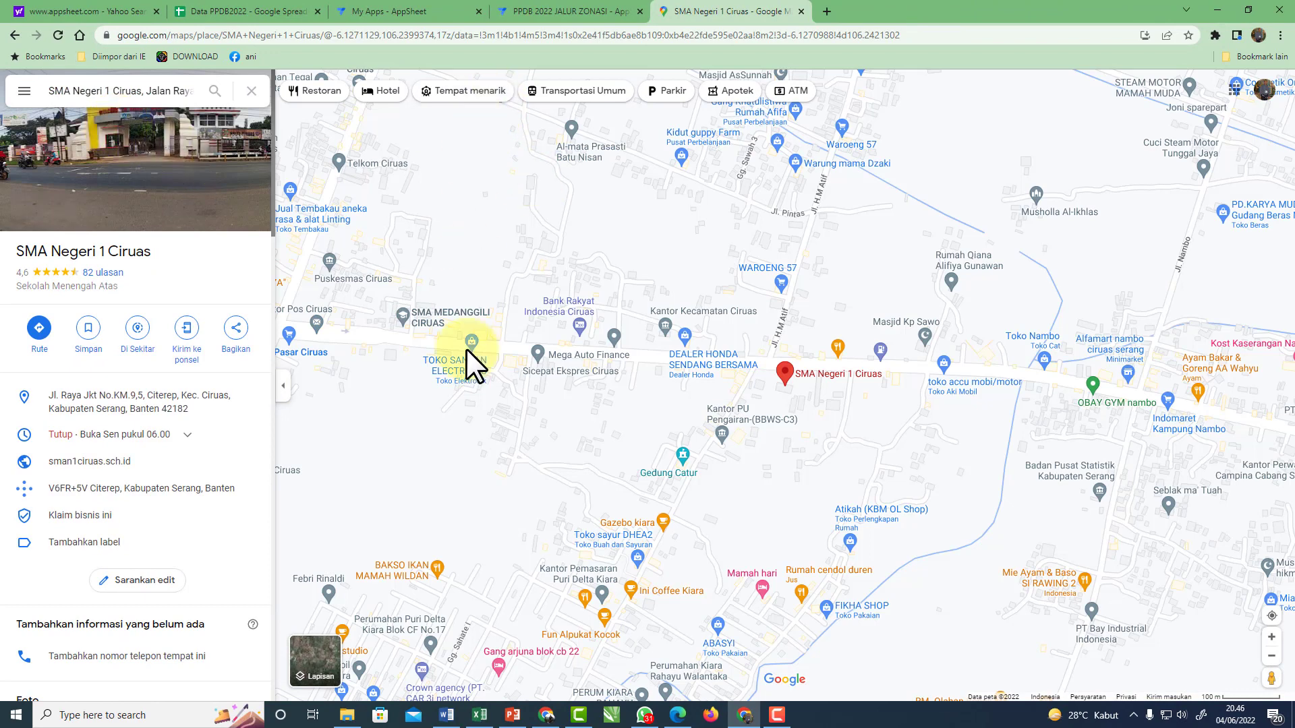
Show the map as satellite imagery and copy the coordinates at the SMA Negeri 1 Ciruas marker
{"action": "left_click", "coordinate": [320, 664]}
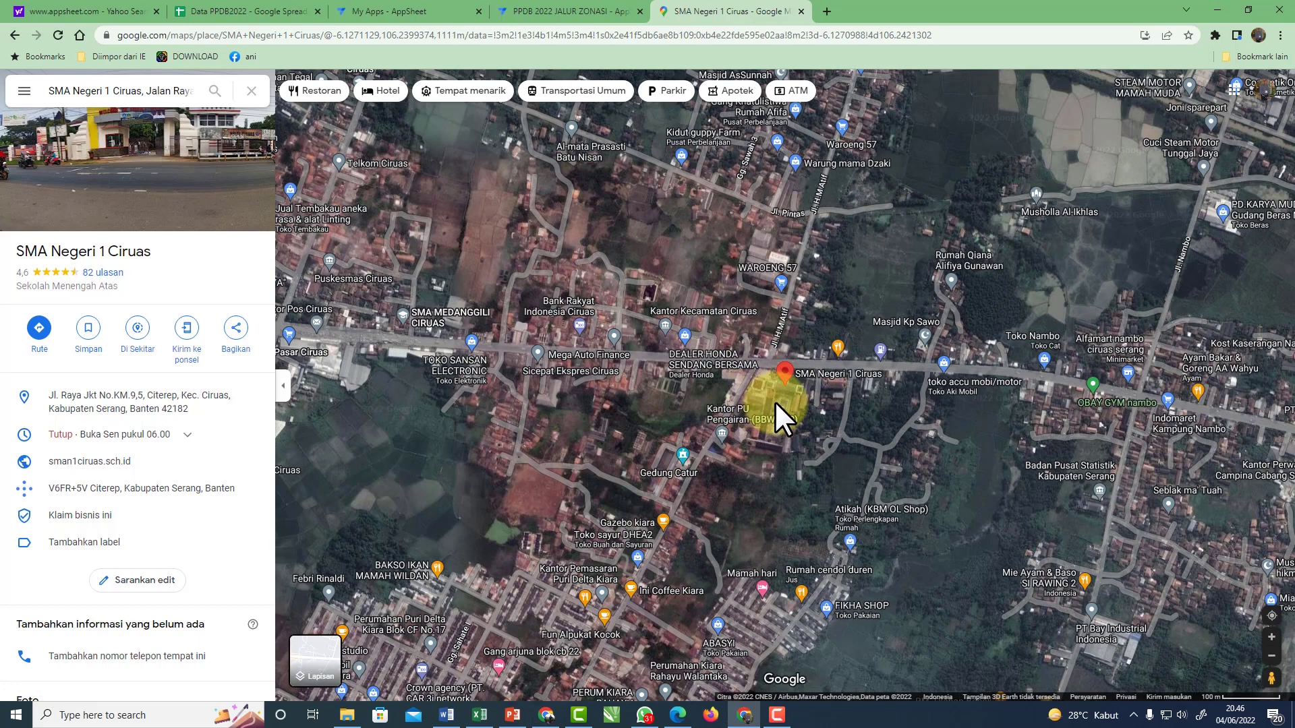
{"action": "scroll", "coordinate": [778, 388], "scroll_direction": "up", "scroll_amount": 3}
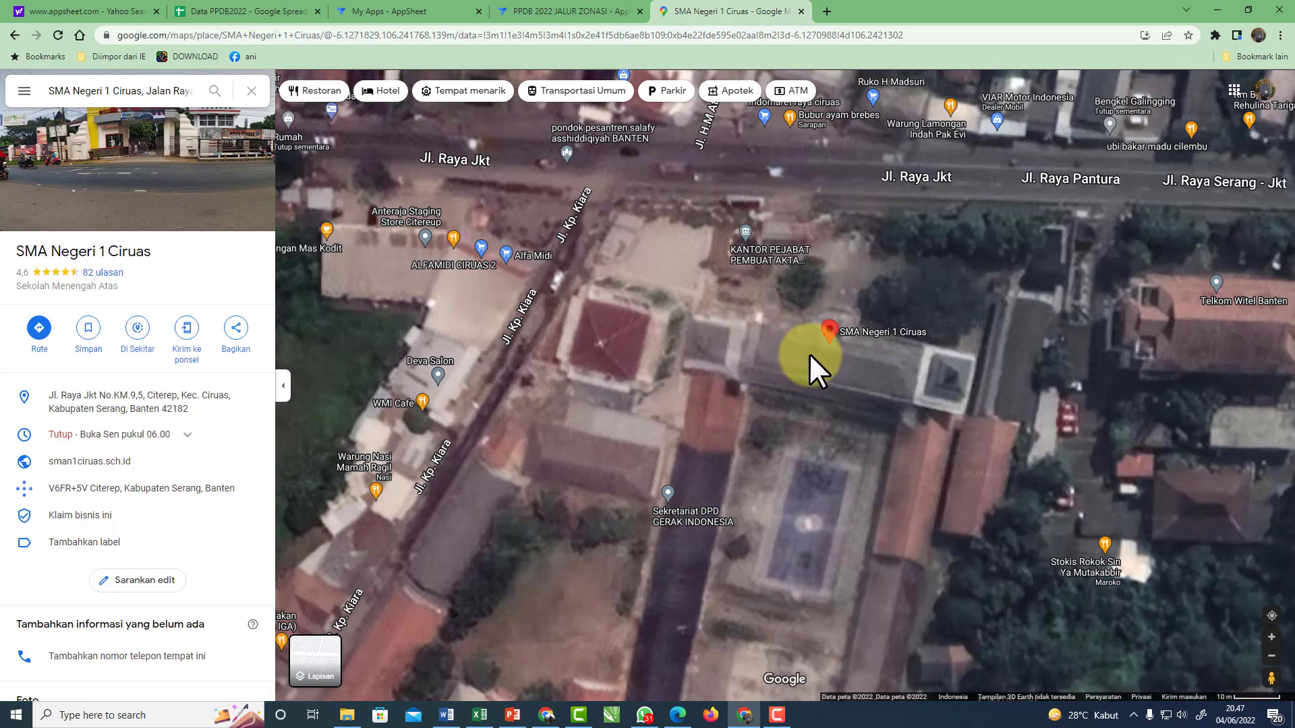
{"action": "mouse_move", "coordinate": [829, 341]}
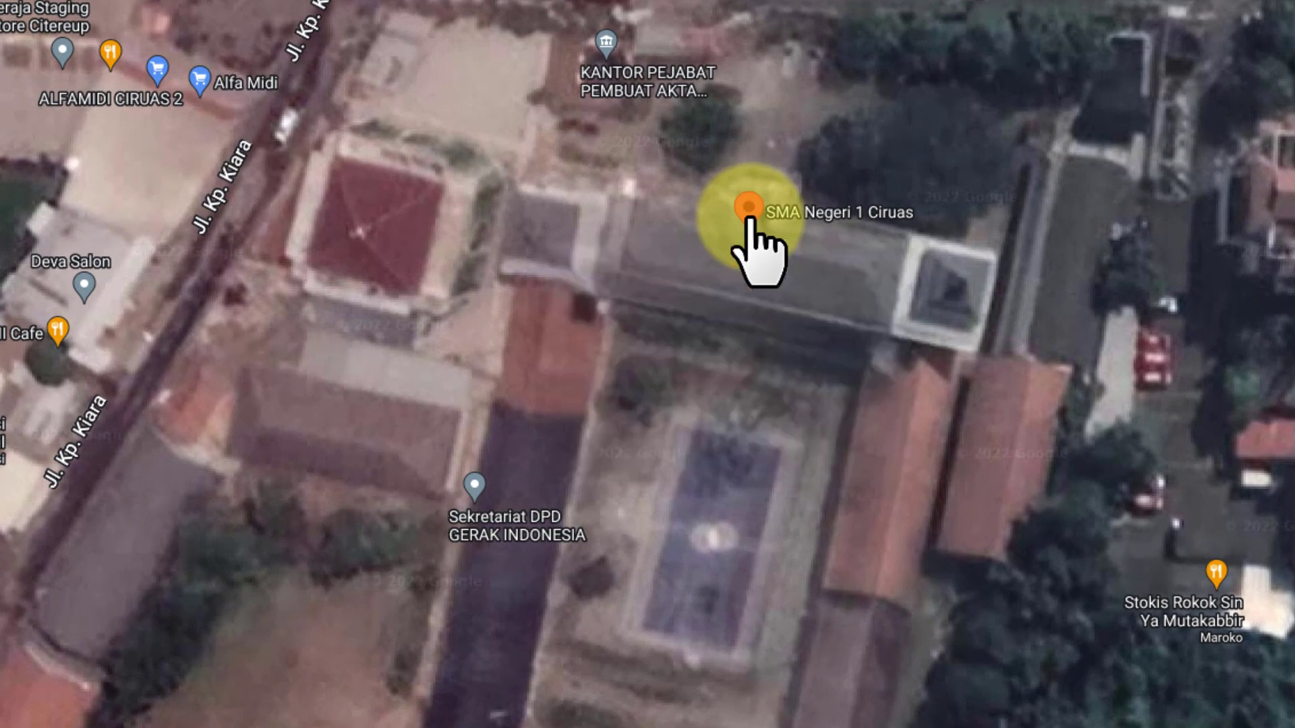
{"action": "right_click", "coordinate": [750, 219]}
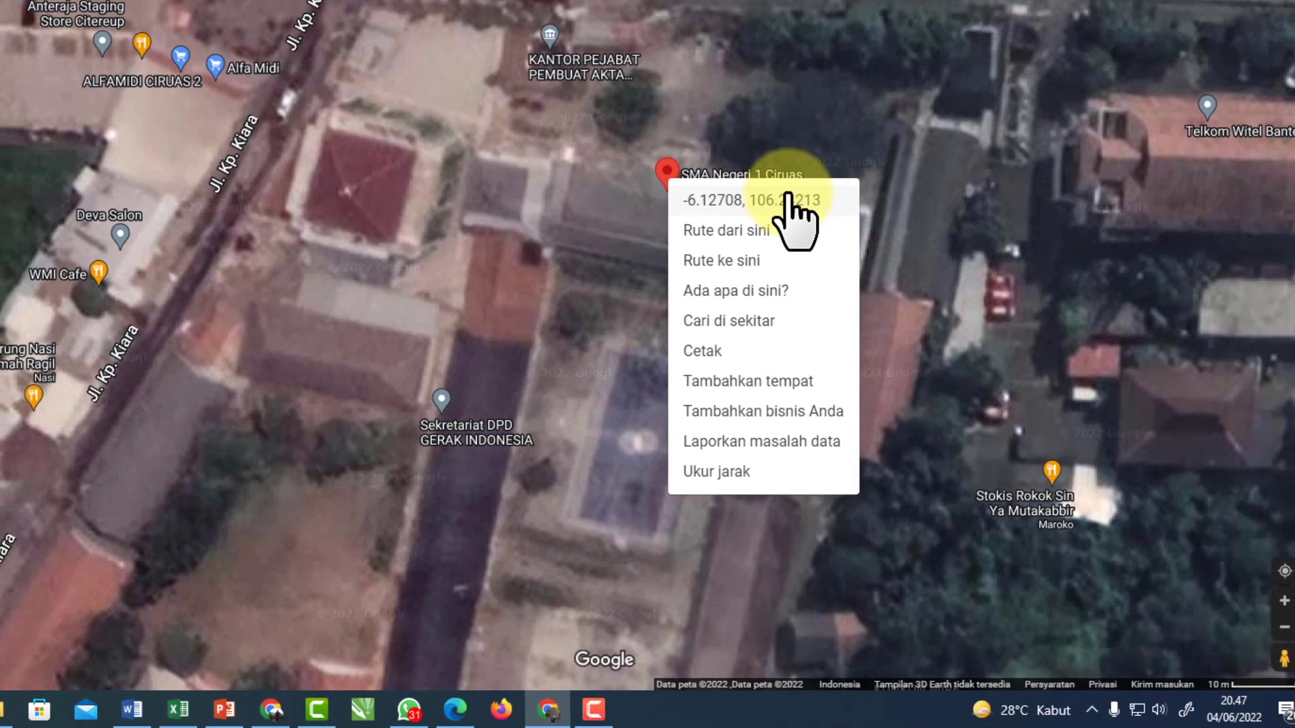
{"action": "left_click", "coordinate": [894, 244]}
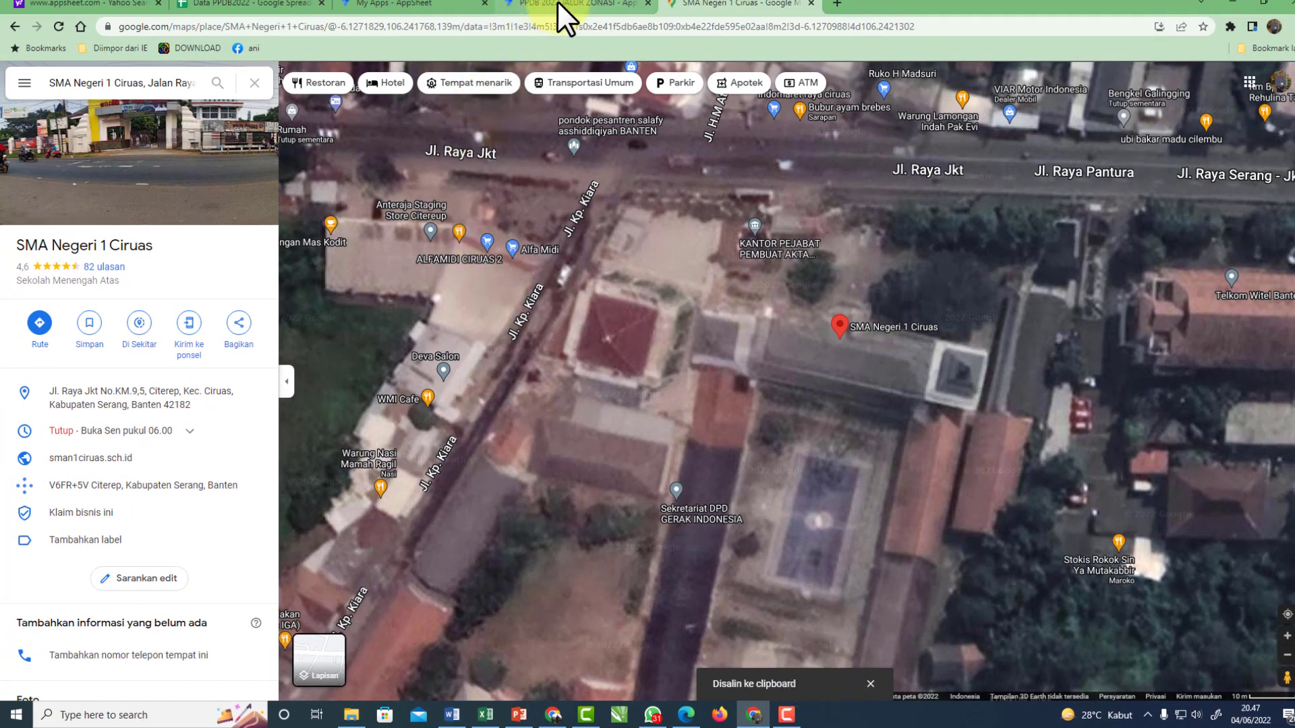
Return to AppSheet, paste -6.127082192583249, 106.24213146209046 as the LATLONG arguments, and save the school coordinate formula
{"action": "left_click", "coordinate": [557, 1]}
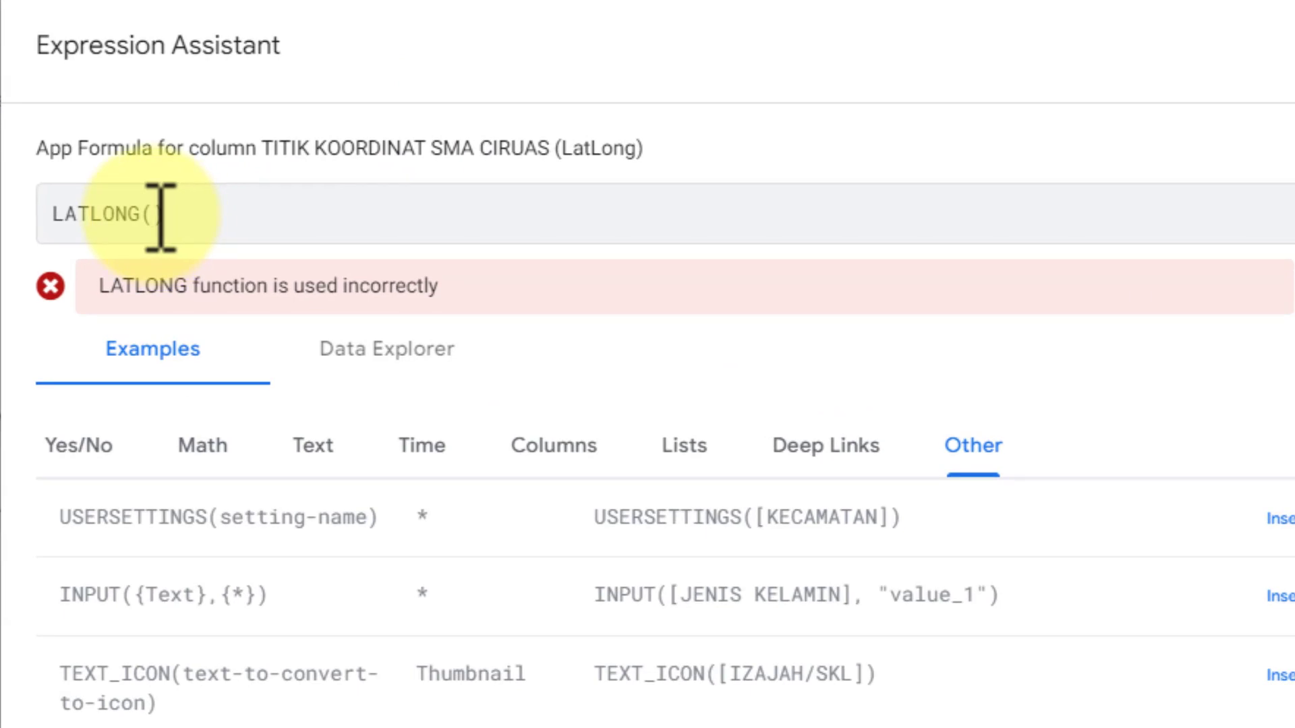
{"action": "type", "text": "-6.127082192583249, 106.24213146209046"}
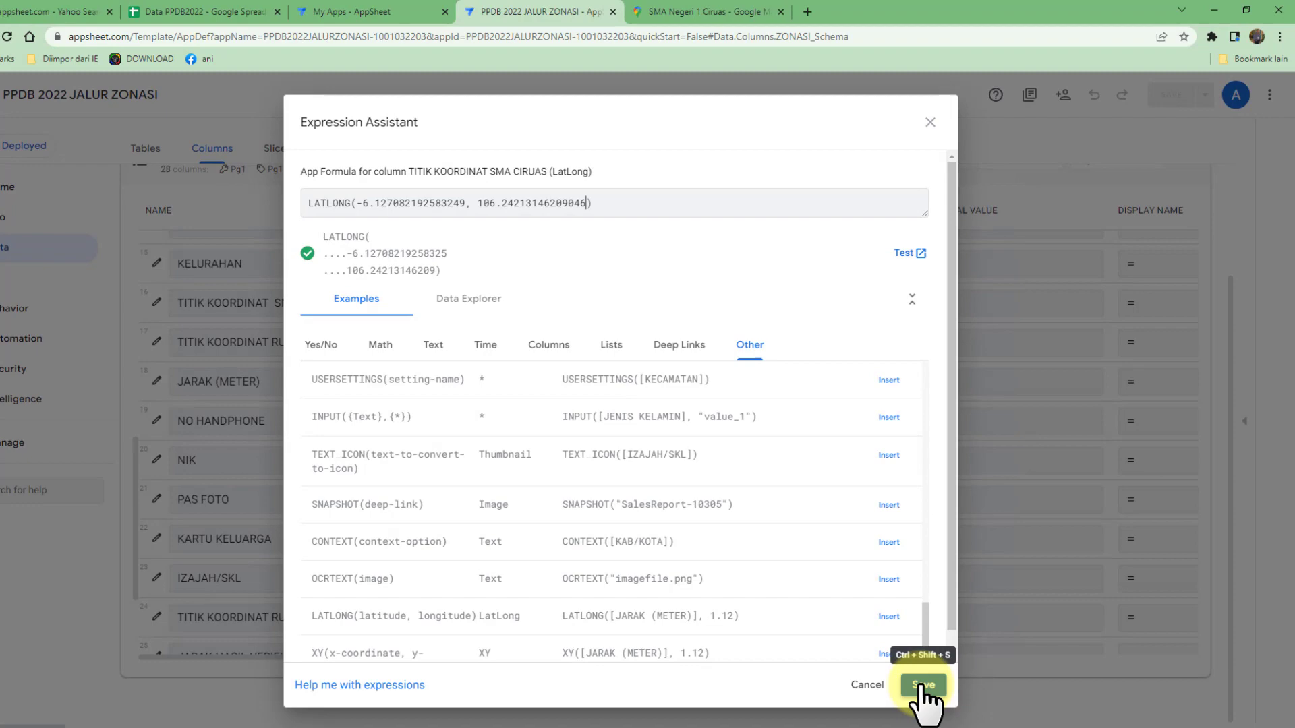
{"action": "left_click", "coordinate": [923, 685]}
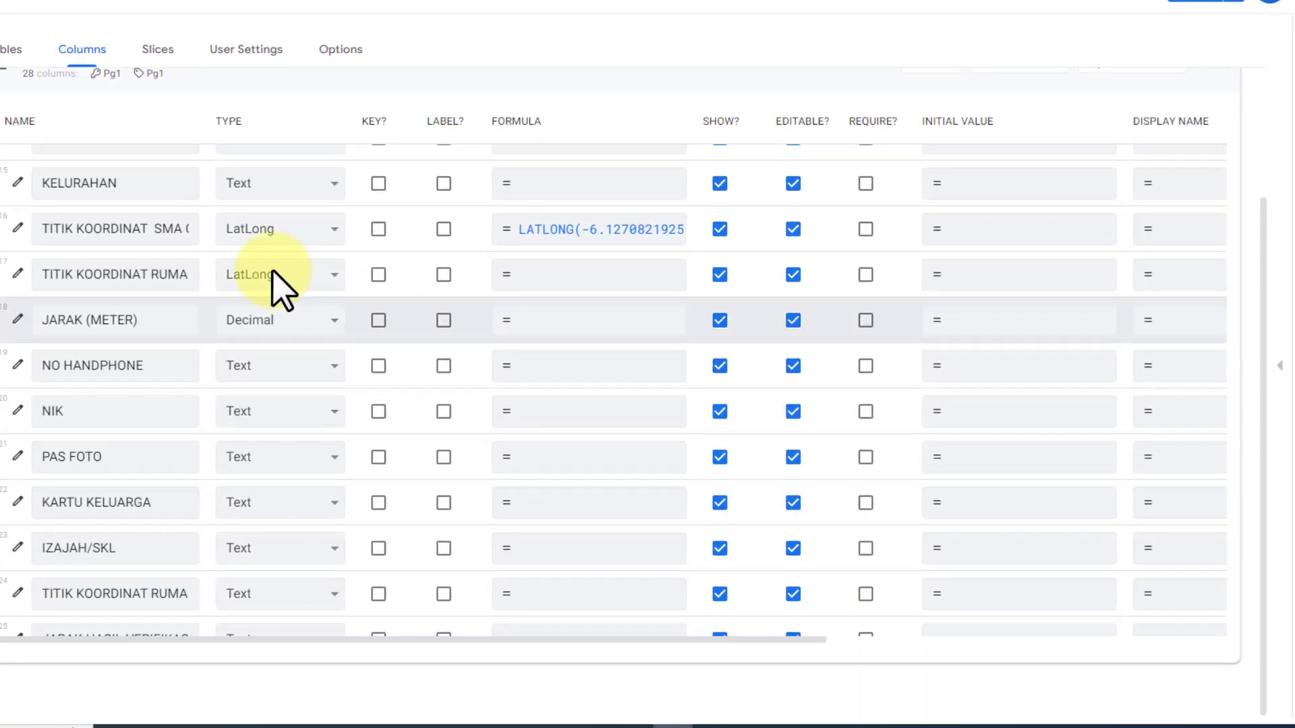
Start the JARAK (METER) column's app formula with the DISTANCE function and remove its example arguments
{"action": "left_click", "coordinate": [601, 331]}
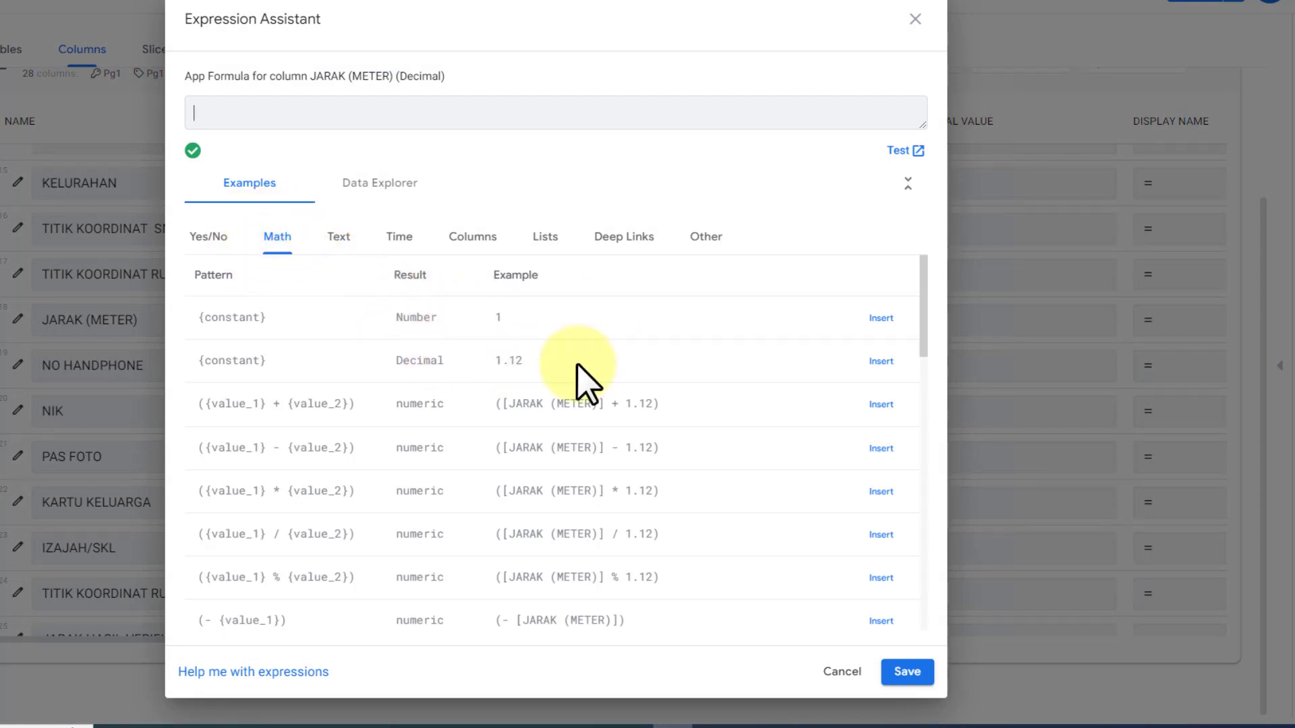
{"action": "scroll", "coordinate": [678, 387], "scroll_direction": "down", "scroll_amount": 4}
{"action": "scroll", "coordinate": [684, 391], "scroll_direction": "down", "scroll_amount": 3}
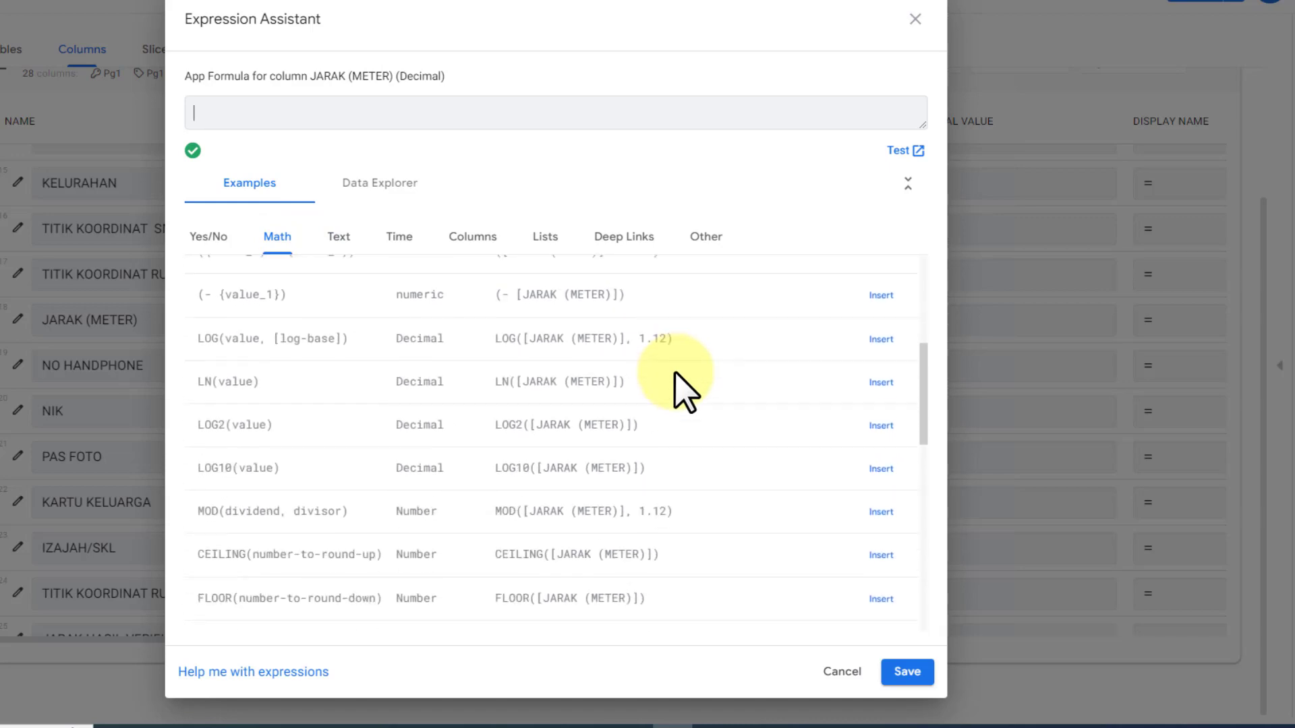
{"action": "scroll", "coordinate": [681, 392], "scroll_direction": "down", "scroll_amount": 3}
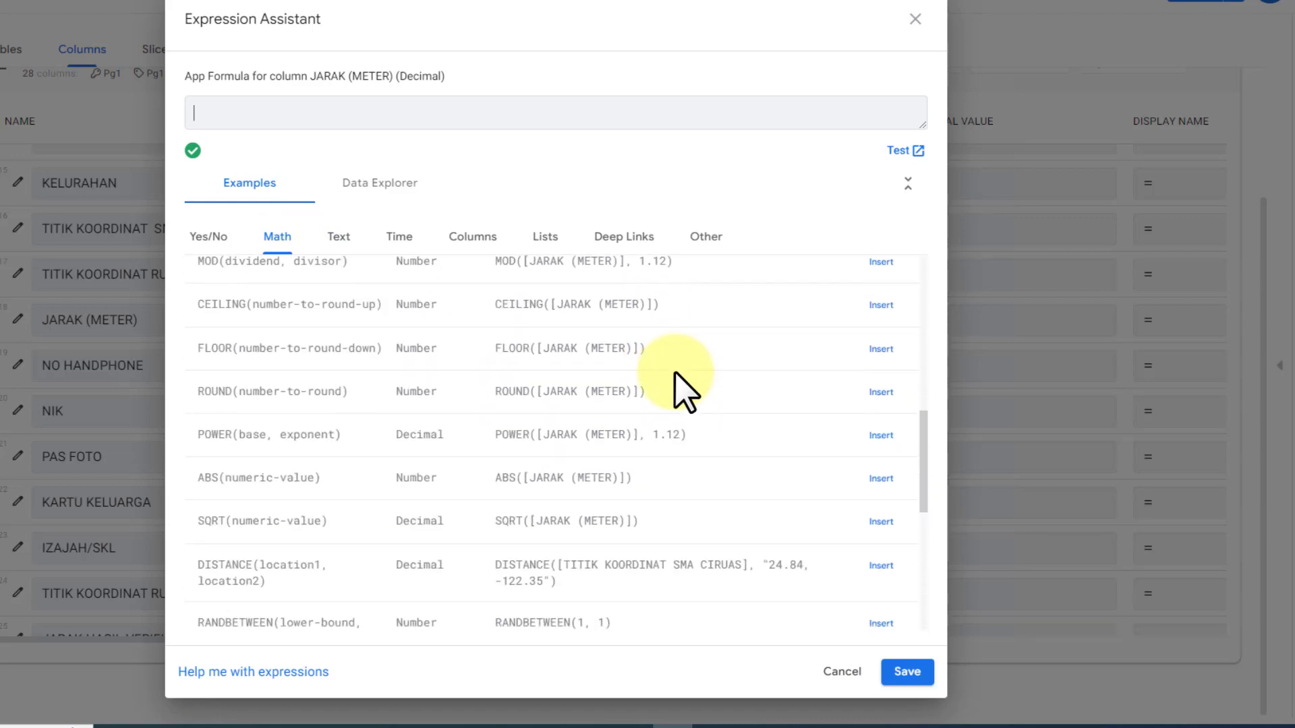
{"action": "scroll", "coordinate": [681, 391], "scroll_direction": "down", "scroll_amount": 3}
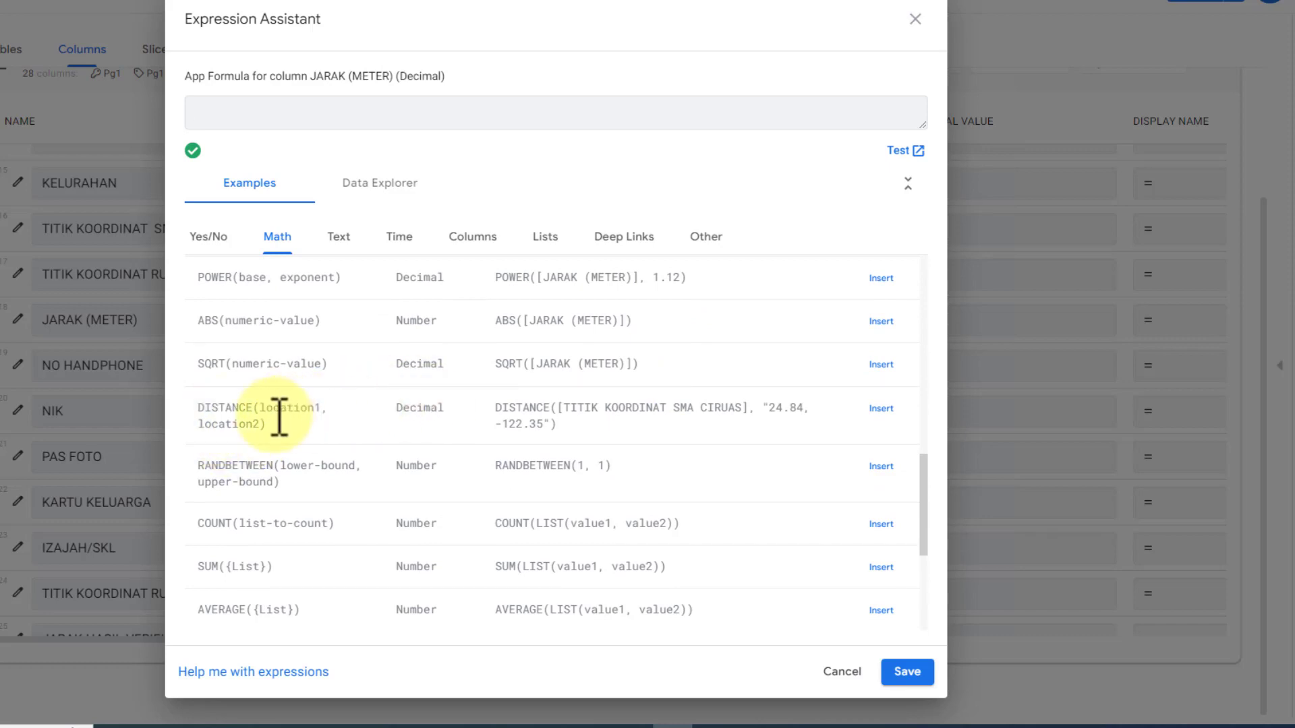
{"action": "left_click", "coordinate": [880, 408]}
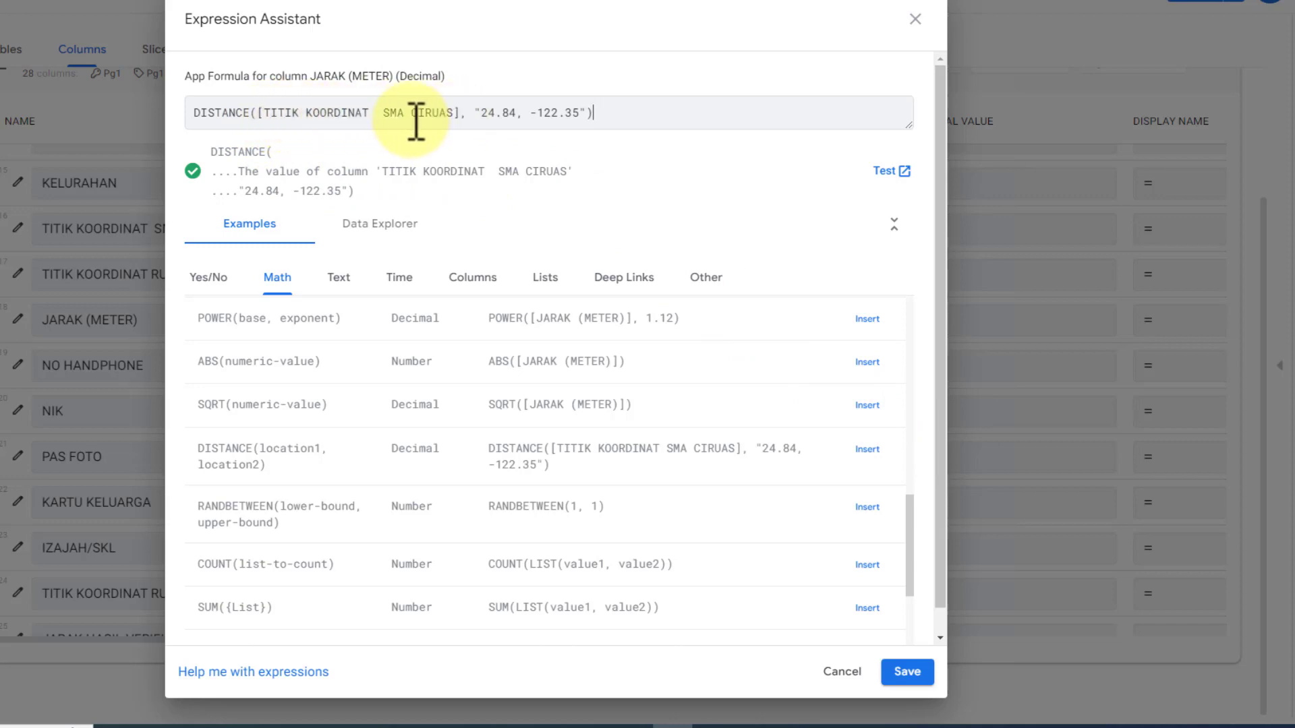
{"action": "left_click", "coordinate": [263, 113]}
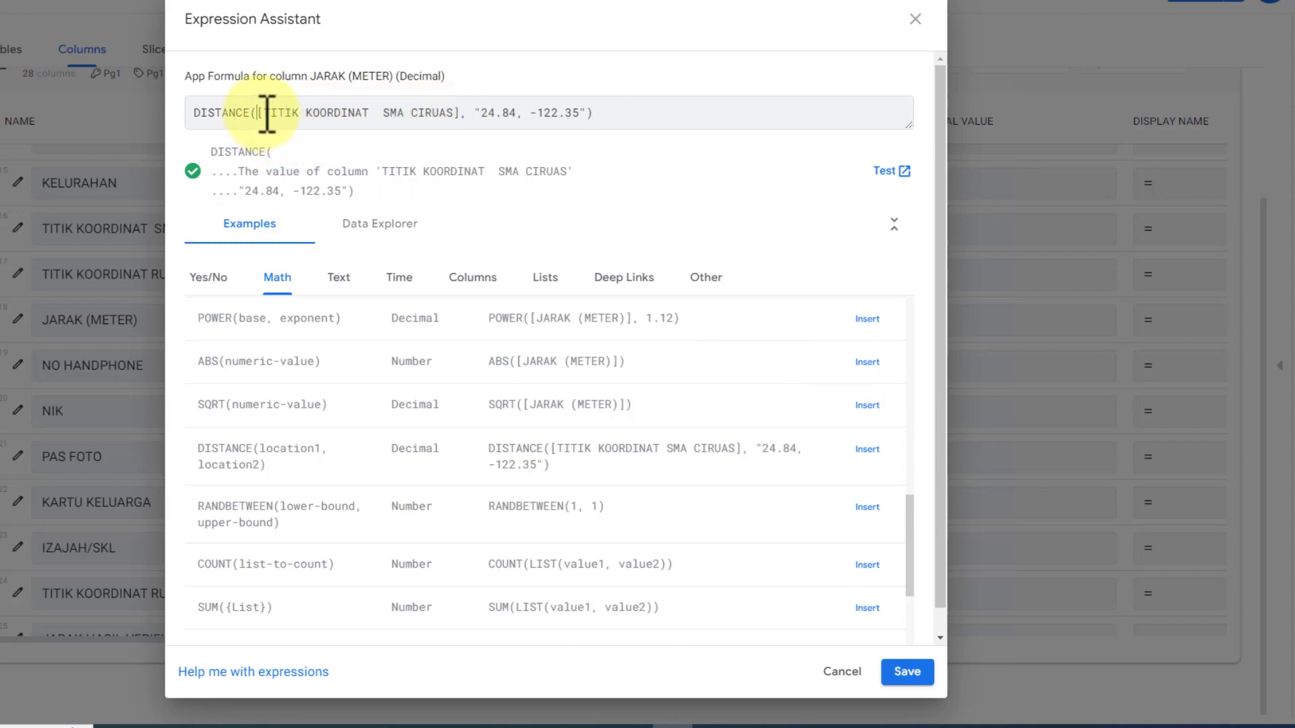
{"action": "left_click_drag", "start_coordinate": [267, 113], "coordinate": [590, 120]}
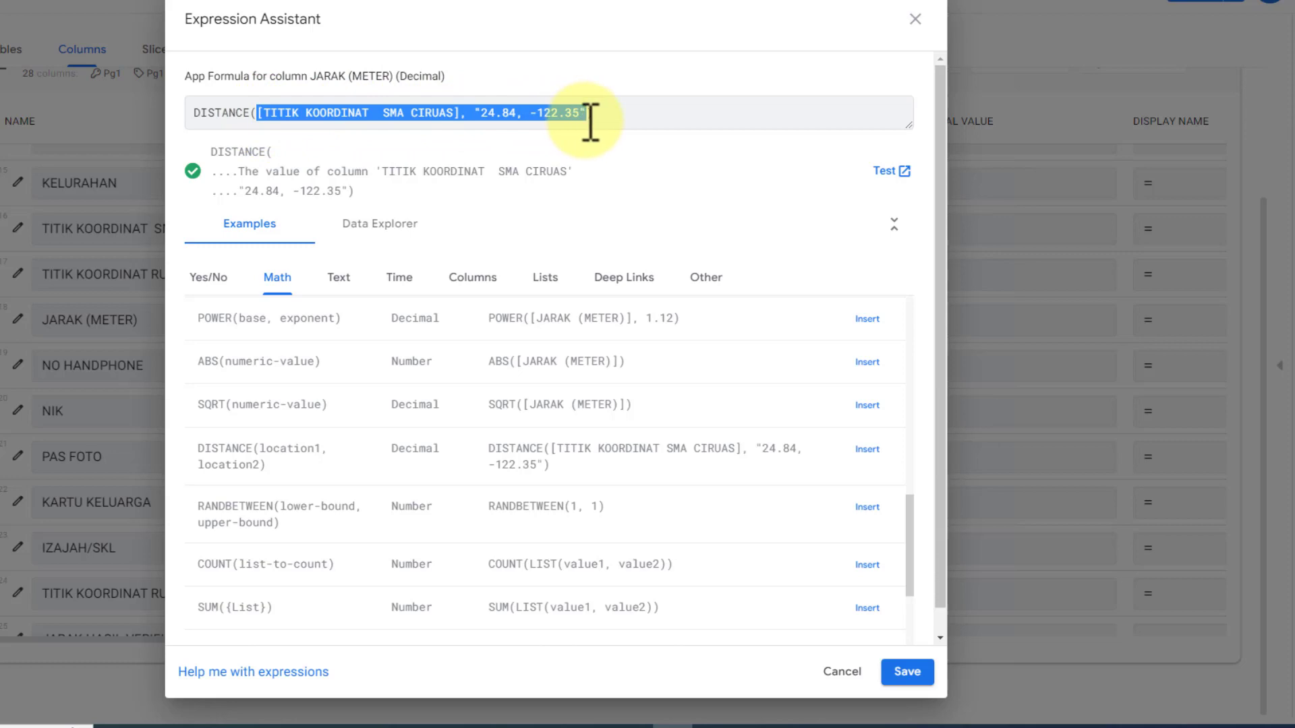
{"action": "key", "text": "BackSpace"}
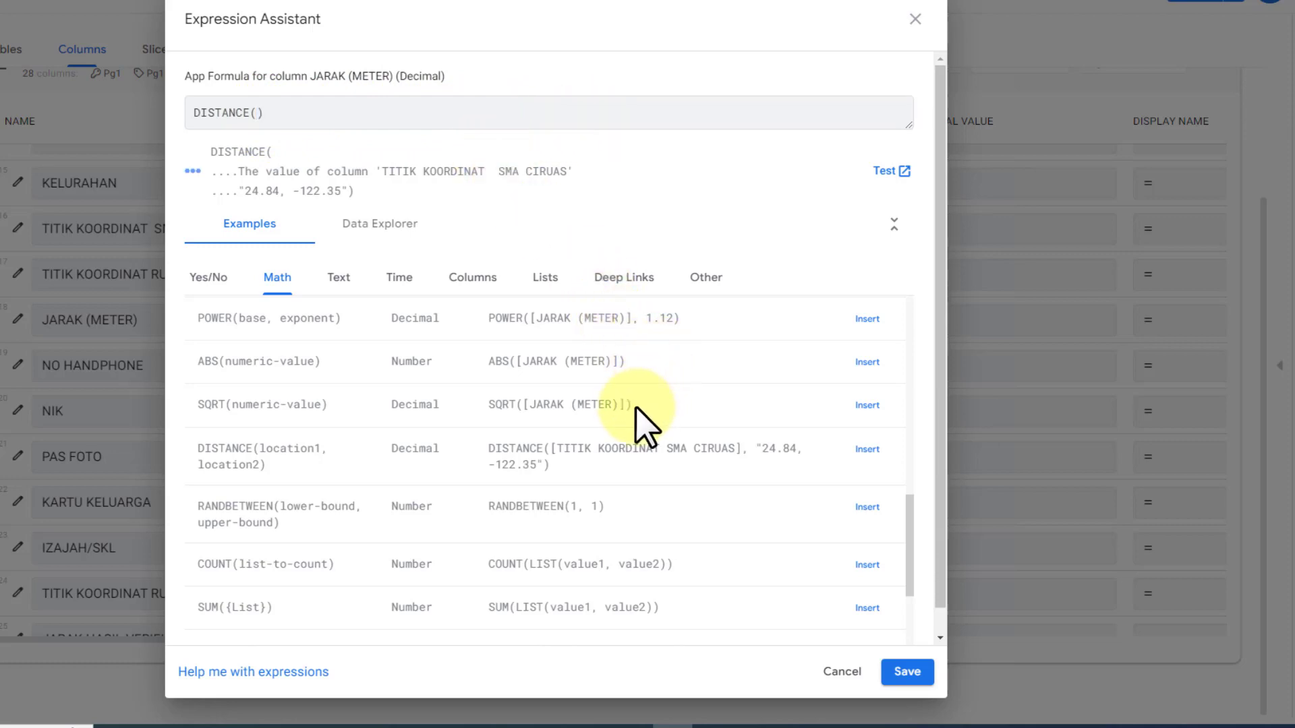
Fill the DISTANCE function with the columns [TITIK KOORDINAT SMA CIRUAS] and [TITIK KOORDINAT RUMAH SISWA SESUAI DENGAN KK], separated by a comma
{"action": "scroll", "coordinate": [566, 439], "scroll_direction": "up", "scroll_amount": 2}
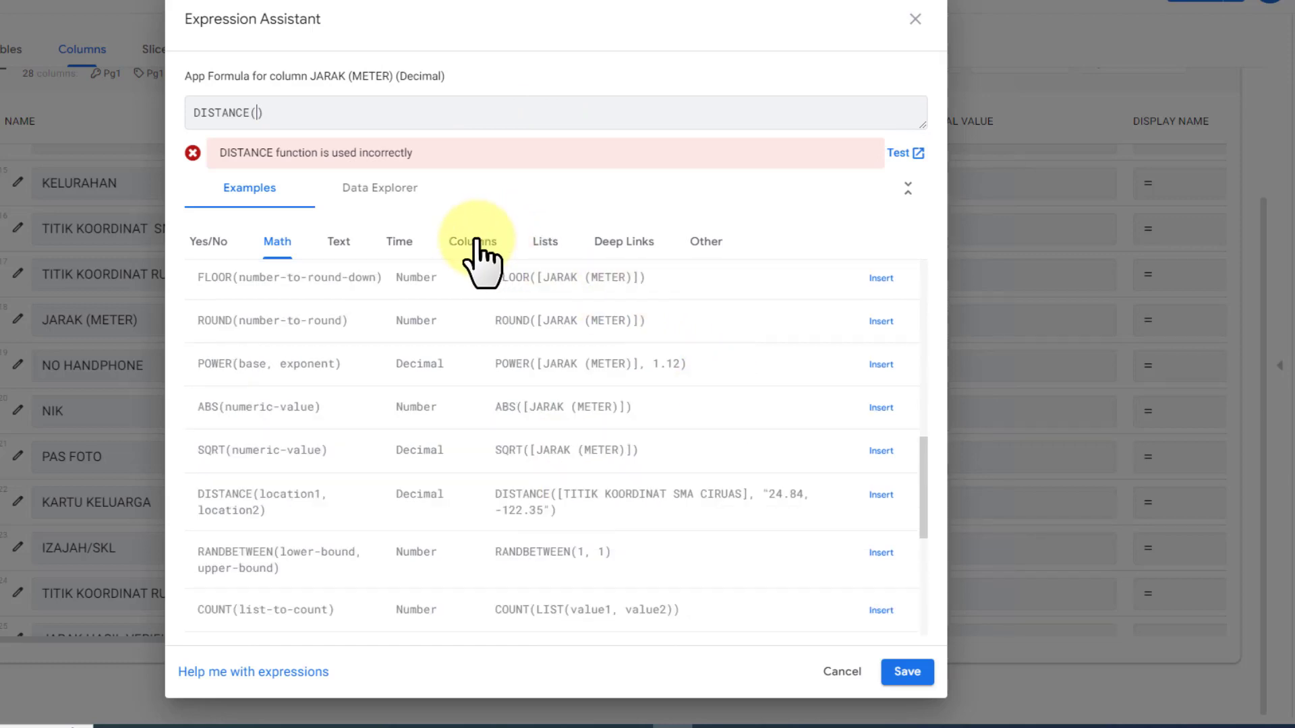
{"action": "left_click", "coordinate": [475, 243]}
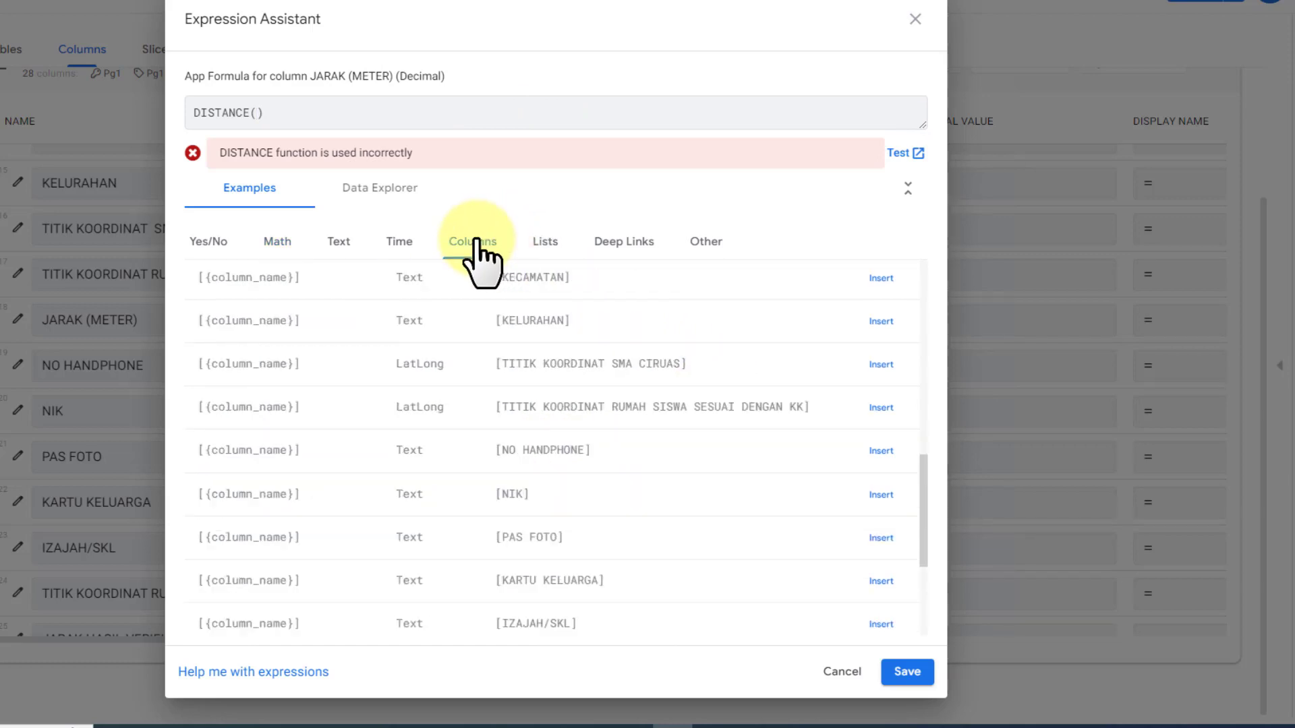
{"action": "left_click", "coordinate": [881, 365]}
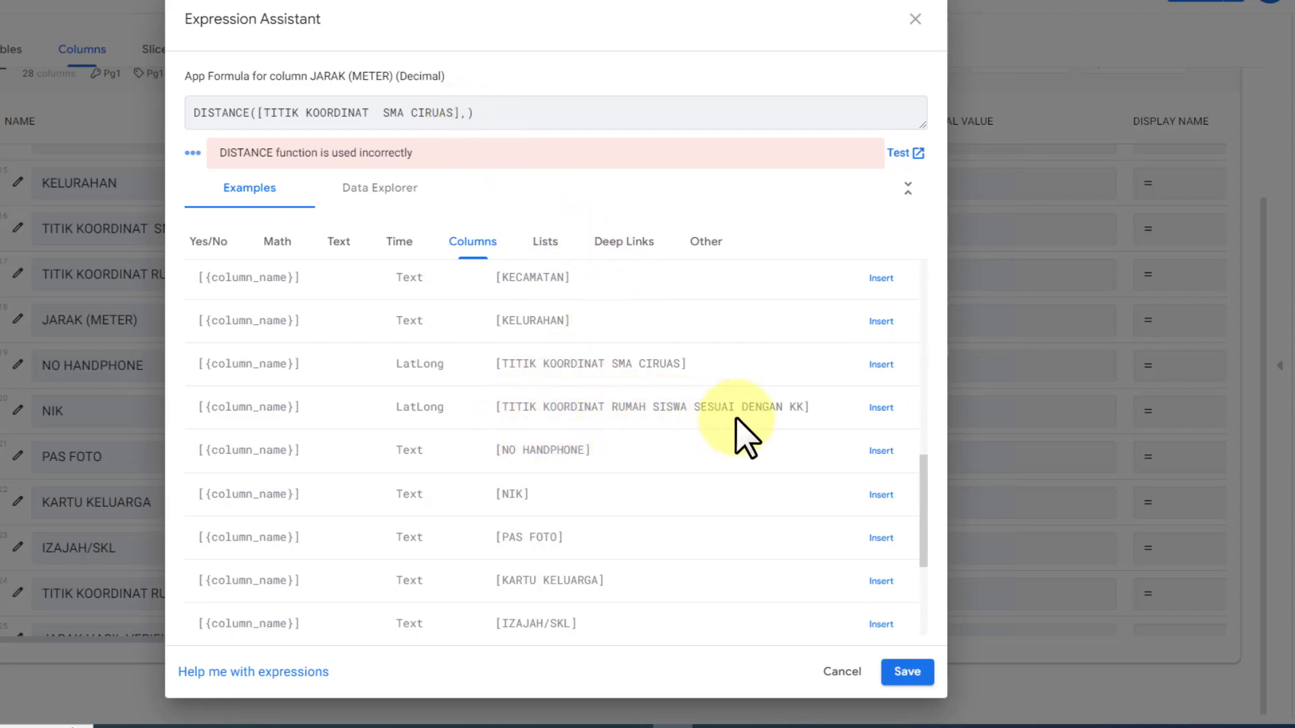
{"action": "left_click", "coordinate": [885, 412]}
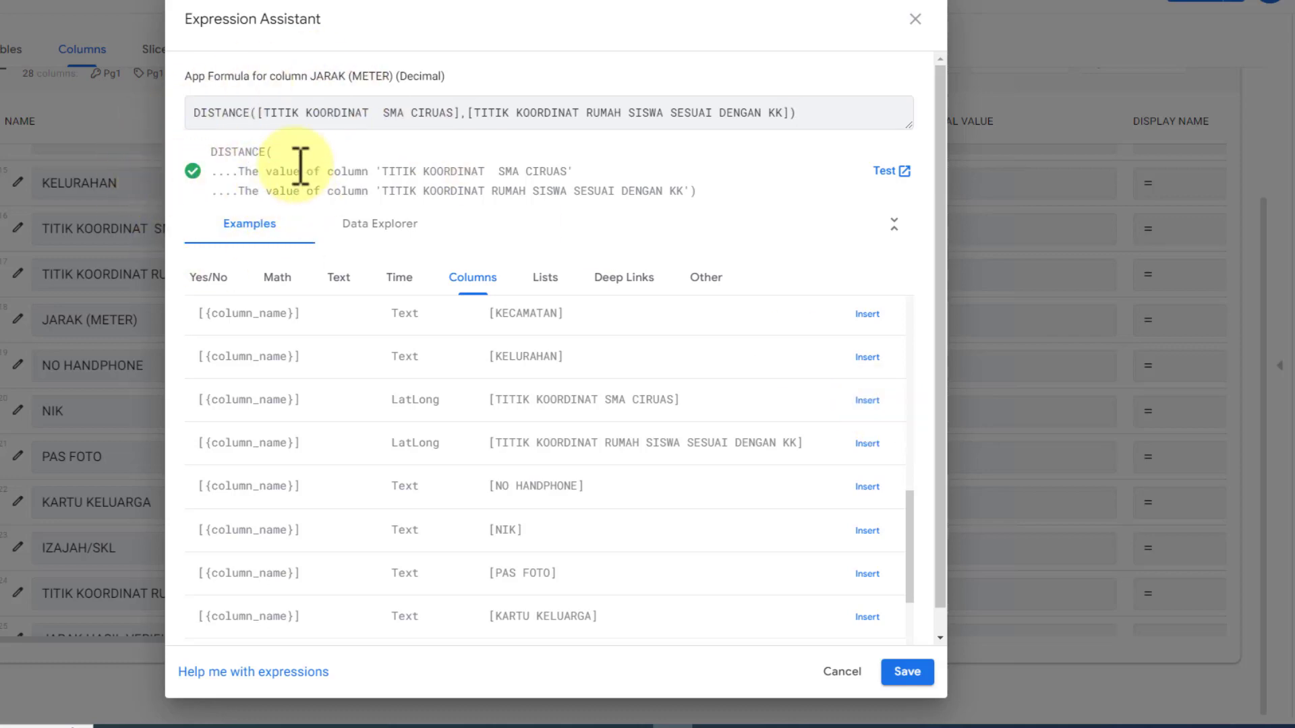
Save the DISTANCE formula of the JARAK (METER) column and save the app changes
{"action": "left_click", "coordinate": [907, 672]}
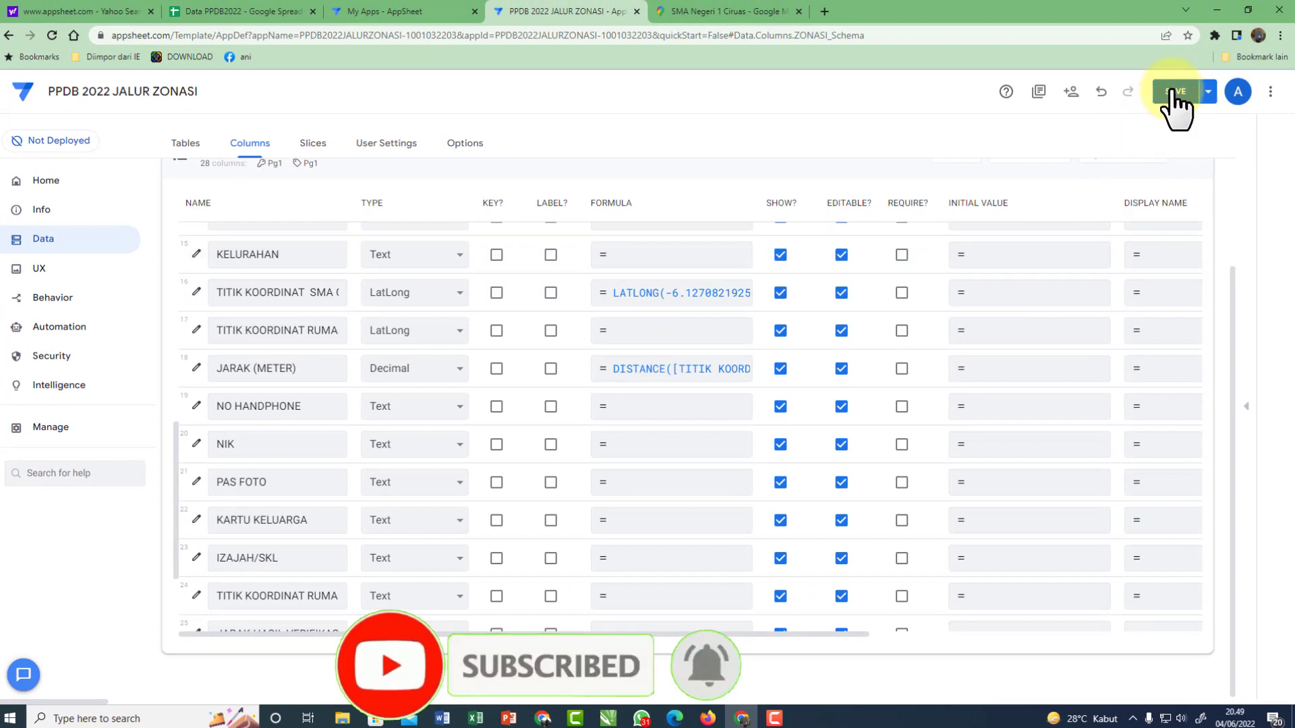
{"action": "left_click", "coordinate": [1172, 95]}
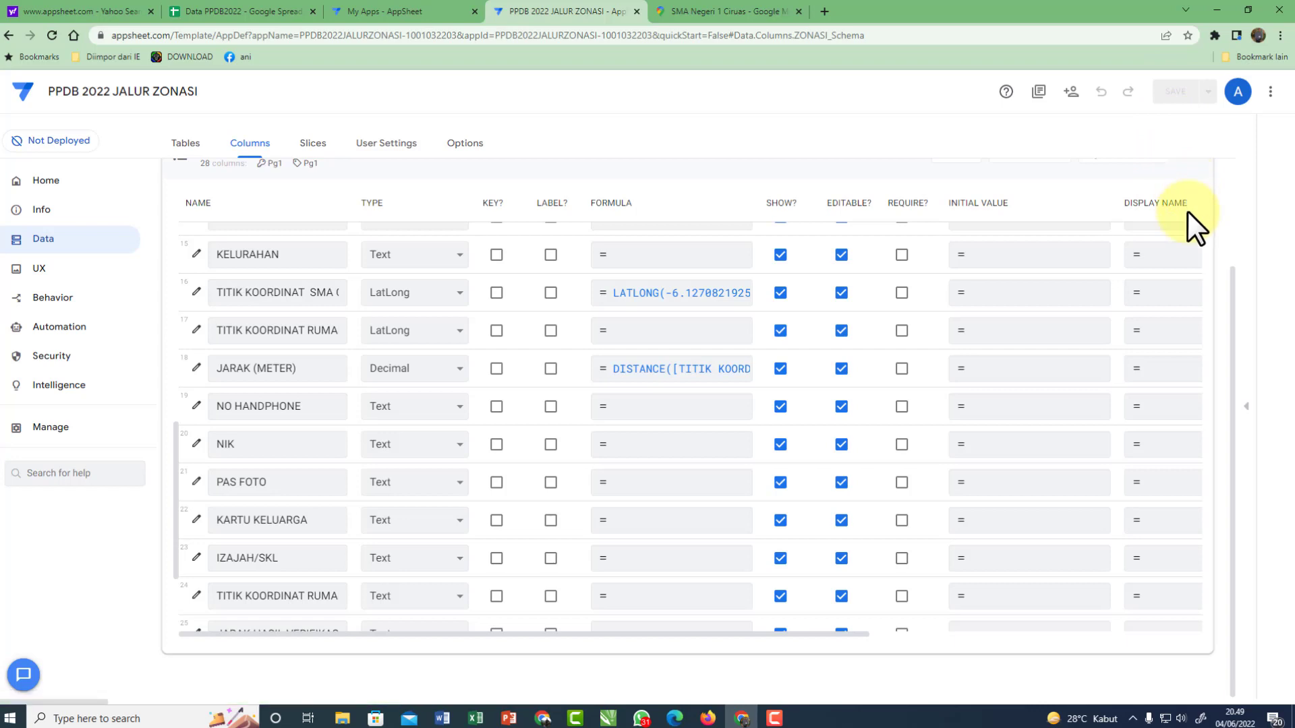
Show the app preview and start a new ZONASI record, going to its school and home coordinate fields
{"action": "left_click", "coordinate": [1247, 410]}
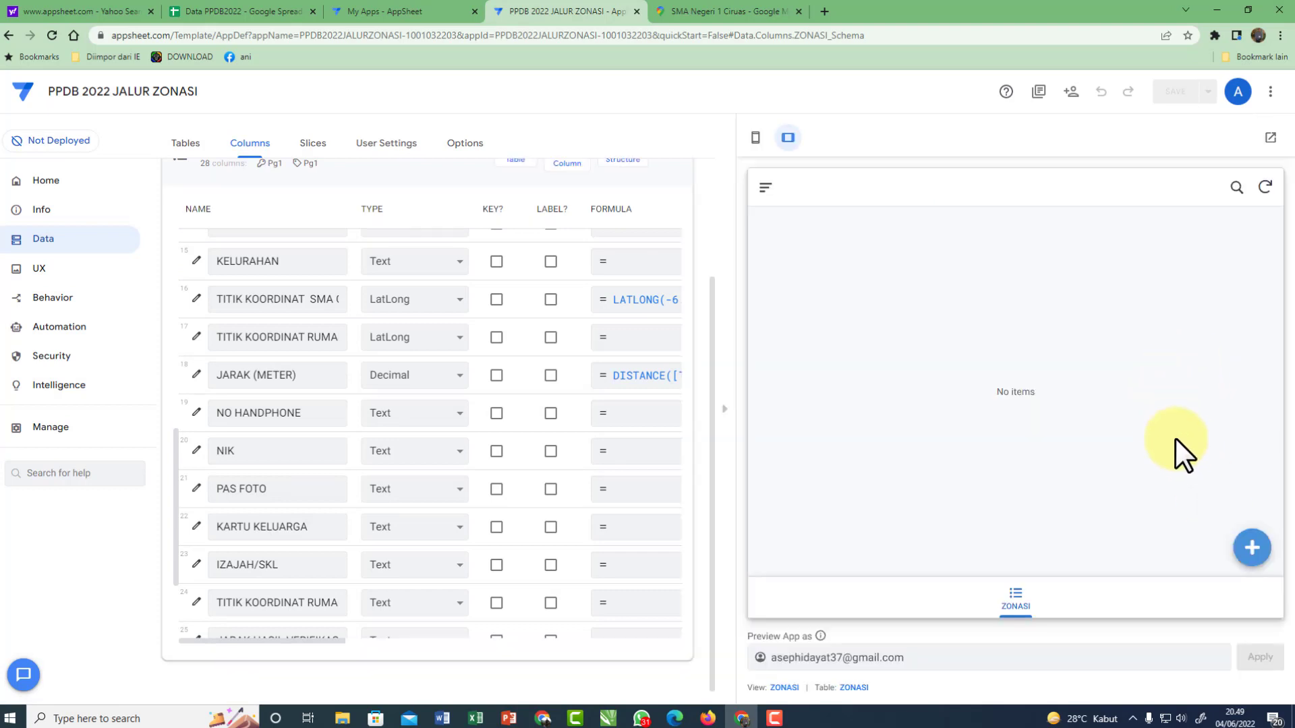
{"action": "left_click", "coordinate": [1253, 559]}
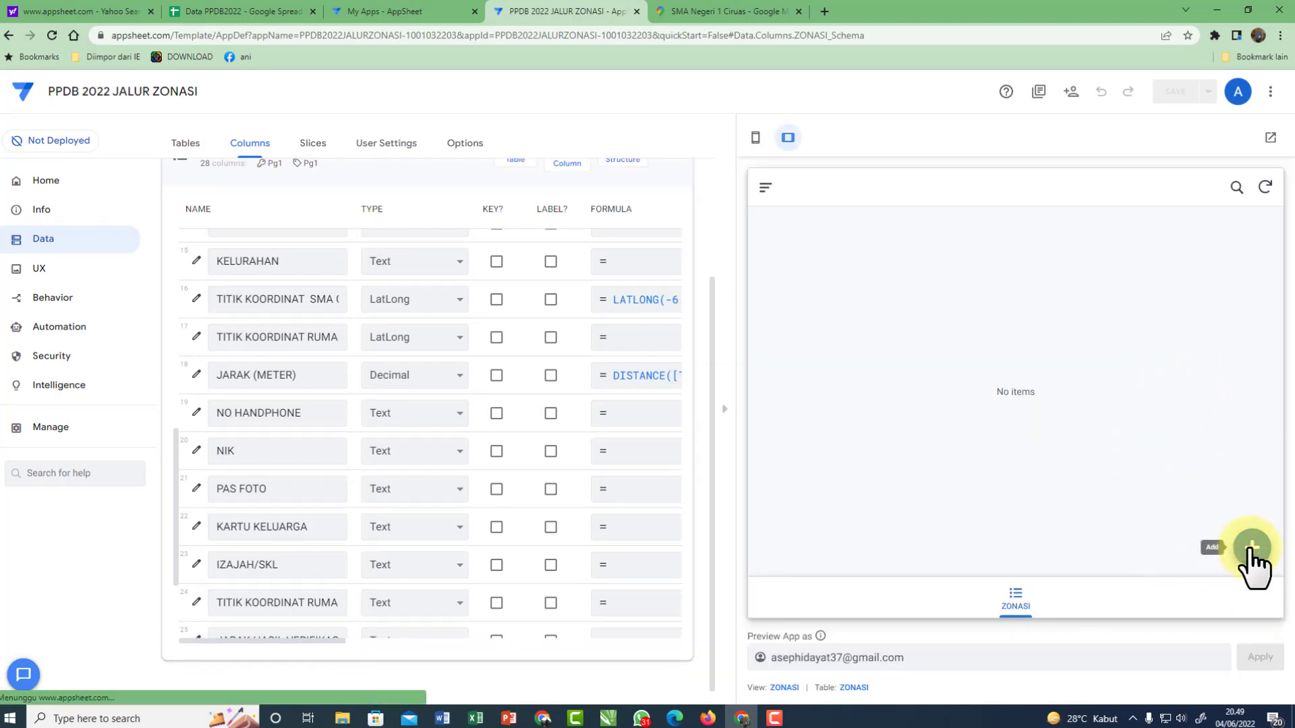
{"action": "scroll", "coordinate": [1241, 423], "scroll_direction": "down", "scroll_amount": 12}
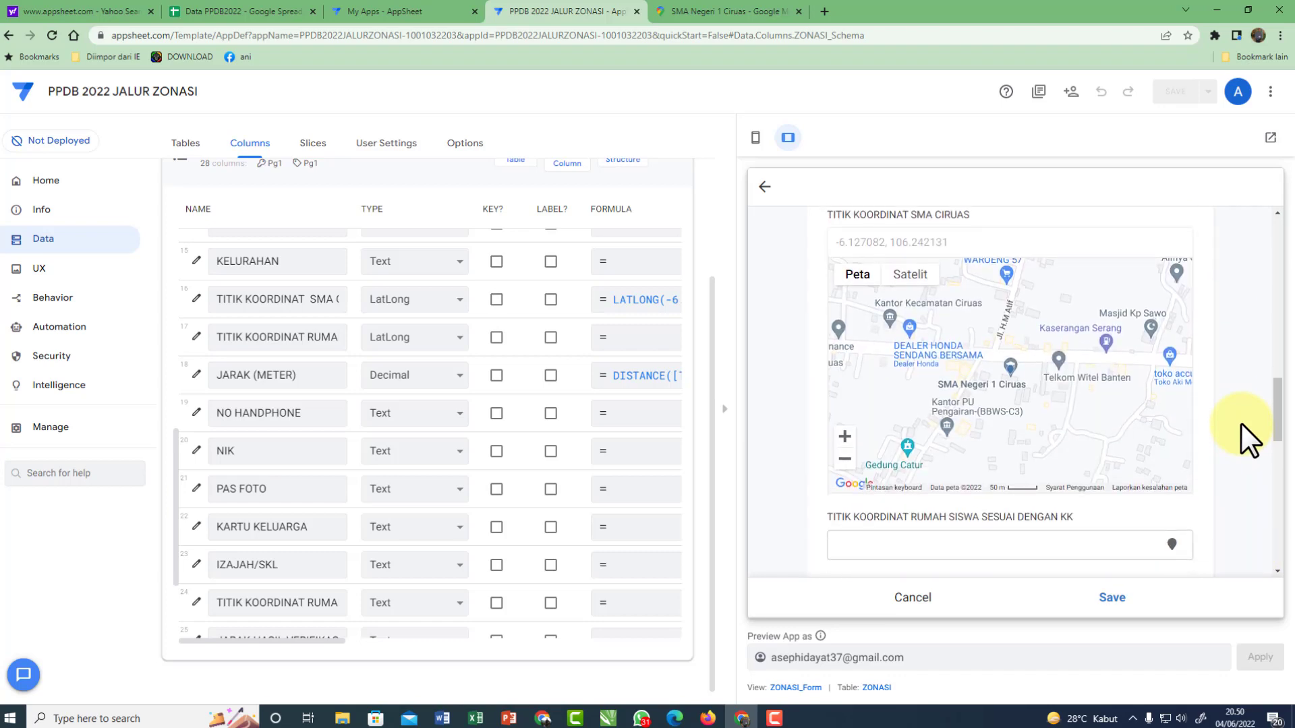
{"action": "scroll", "coordinate": [1241, 423], "scroll_direction": "up", "scroll_amount": 1}
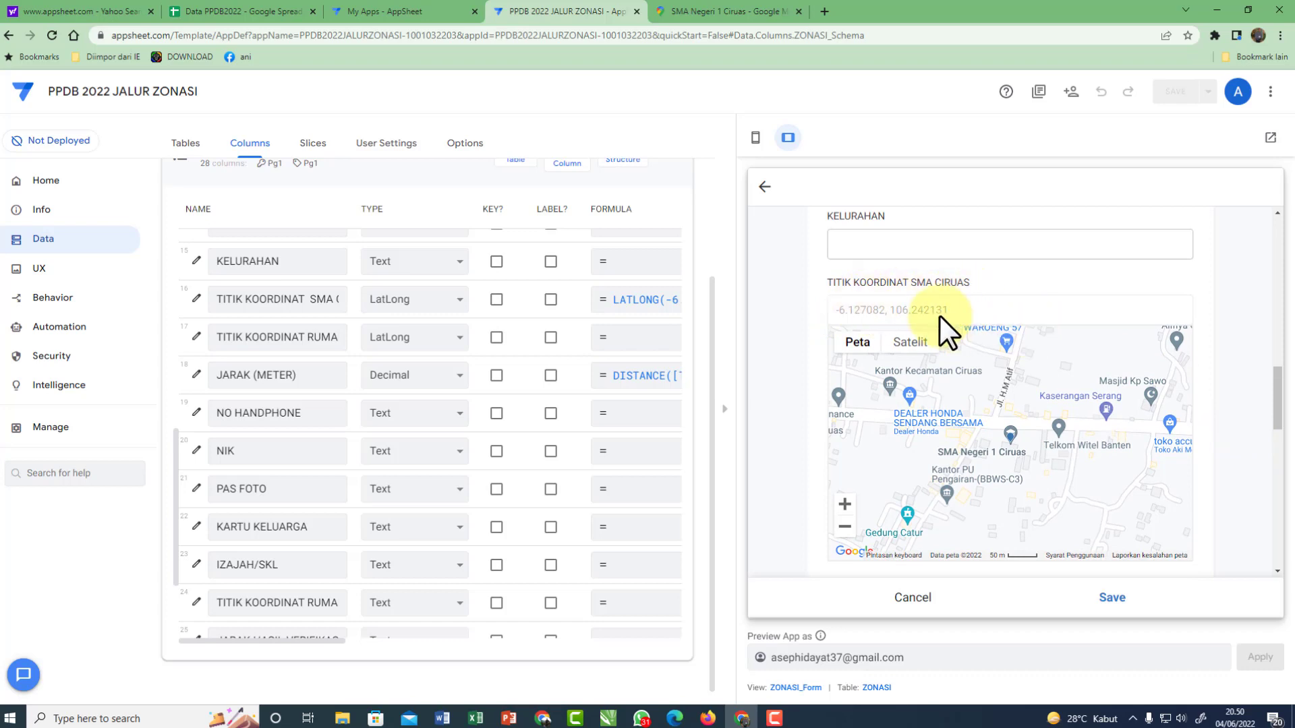
{"action": "left_click_drag", "start_coordinate": [1277, 403], "coordinate": [1267, 459]}
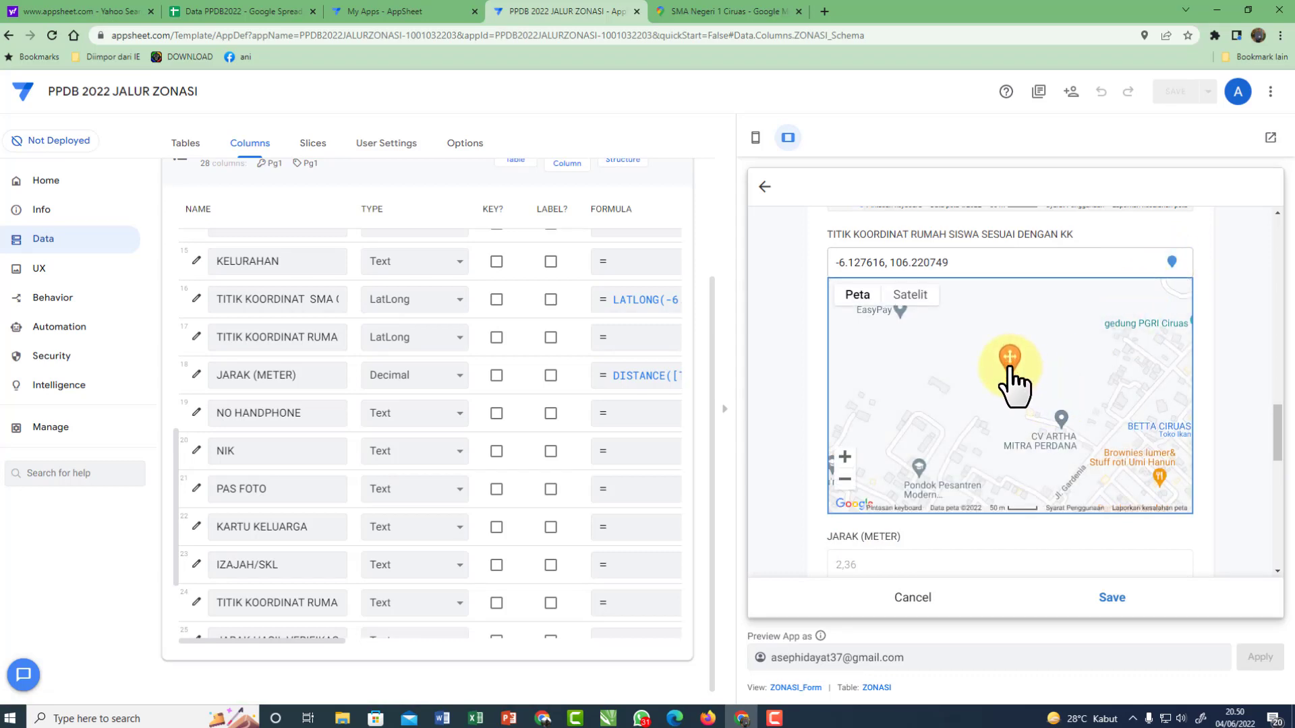
{"action": "left_click", "coordinate": [915, 301]}
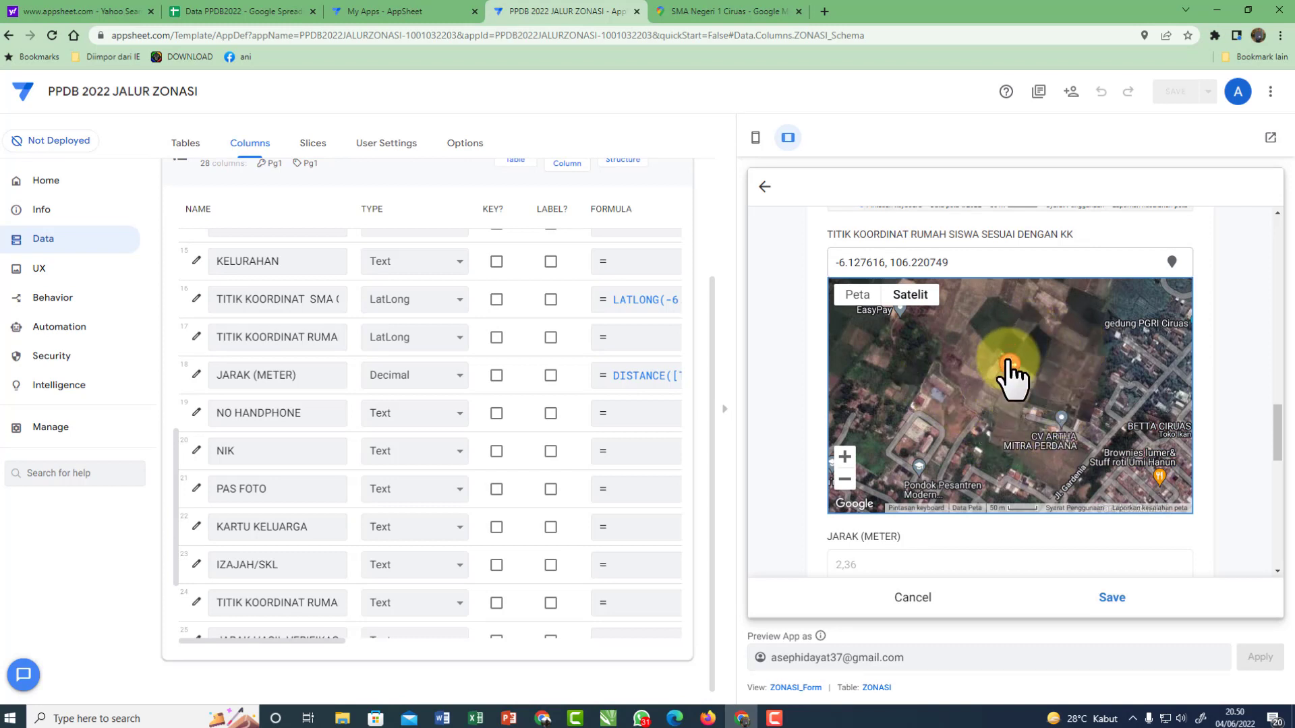
{"action": "left_click_drag", "start_coordinate": [1011, 372], "coordinate": [1105, 450]}
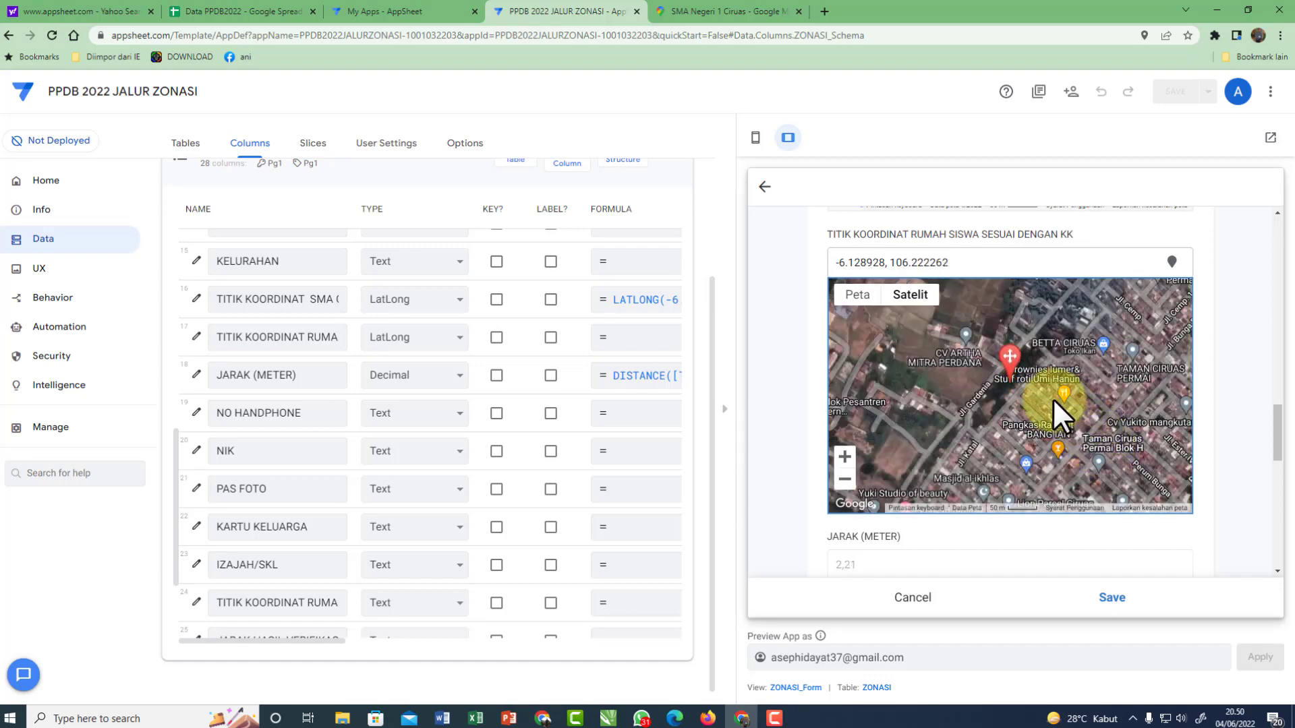
{"action": "left_click_drag", "start_coordinate": [1010, 360], "coordinate": [1110, 435]}
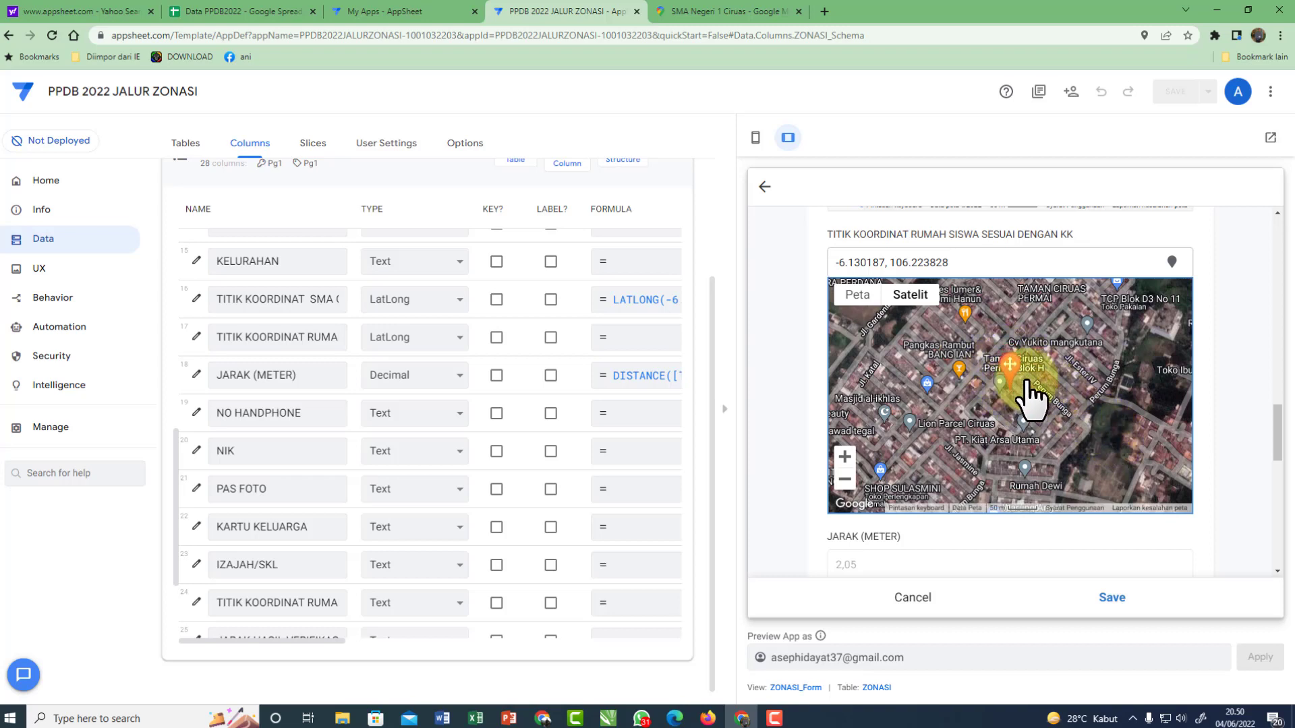
{"action": "left_click_drag", "start_coordinate": [1030, 391], "coordinate": [1049, 427]}
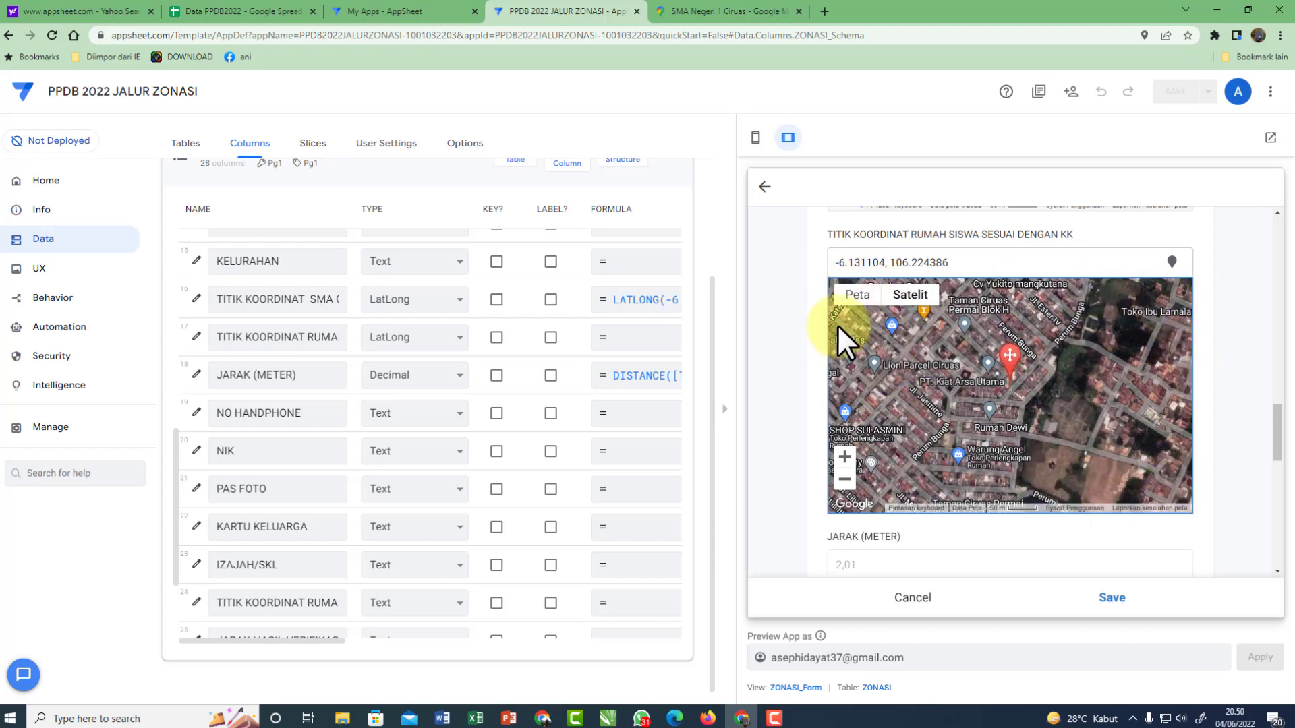
Switch to Google Maps and search for TAMAN CIRUAS PERMAI
{"action": "left_click", "coordinate": [726, 11]}
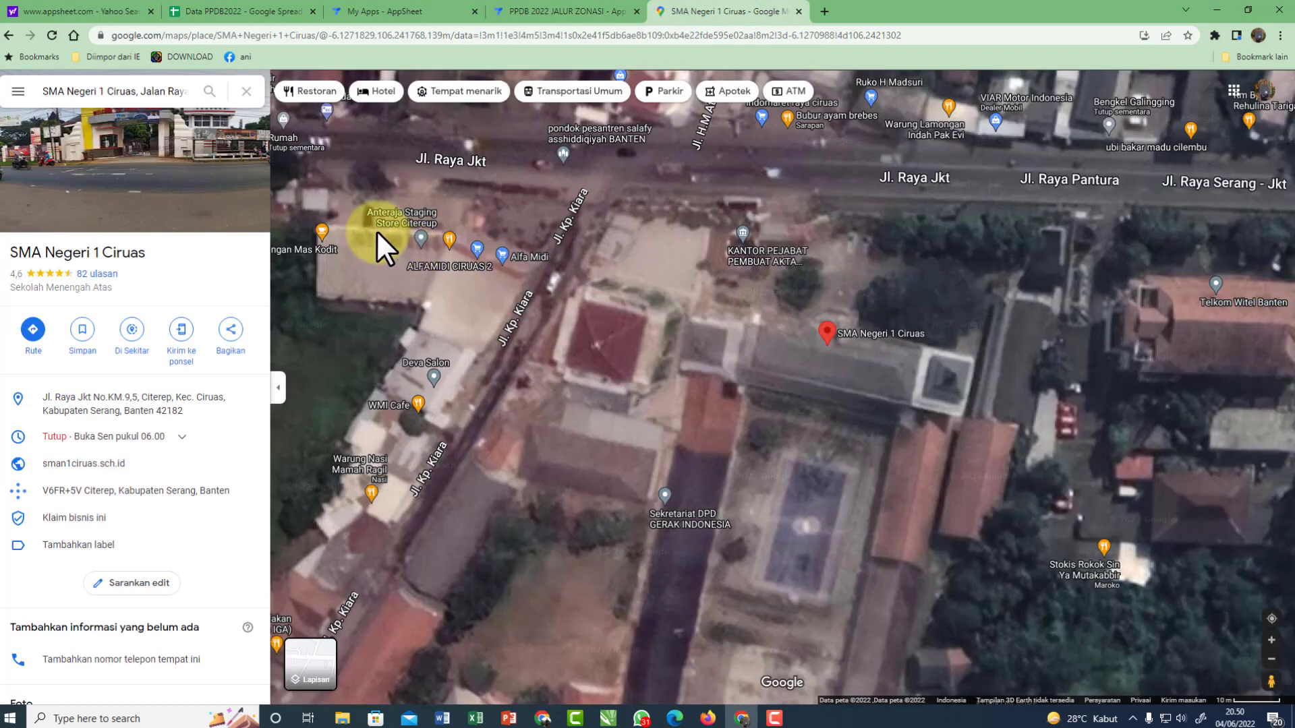
{"action": "left_click", "coordinate": [118, 91]}
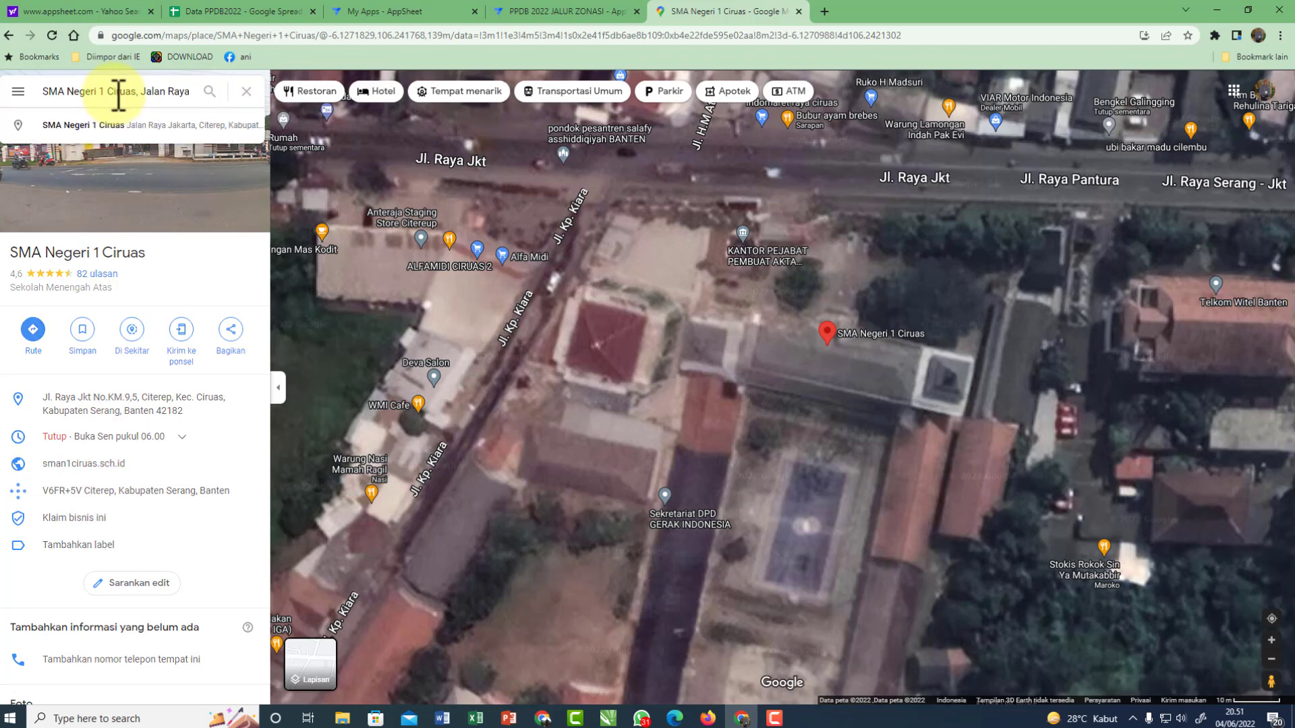
{"action": "key", "text": "ctrl+a"}
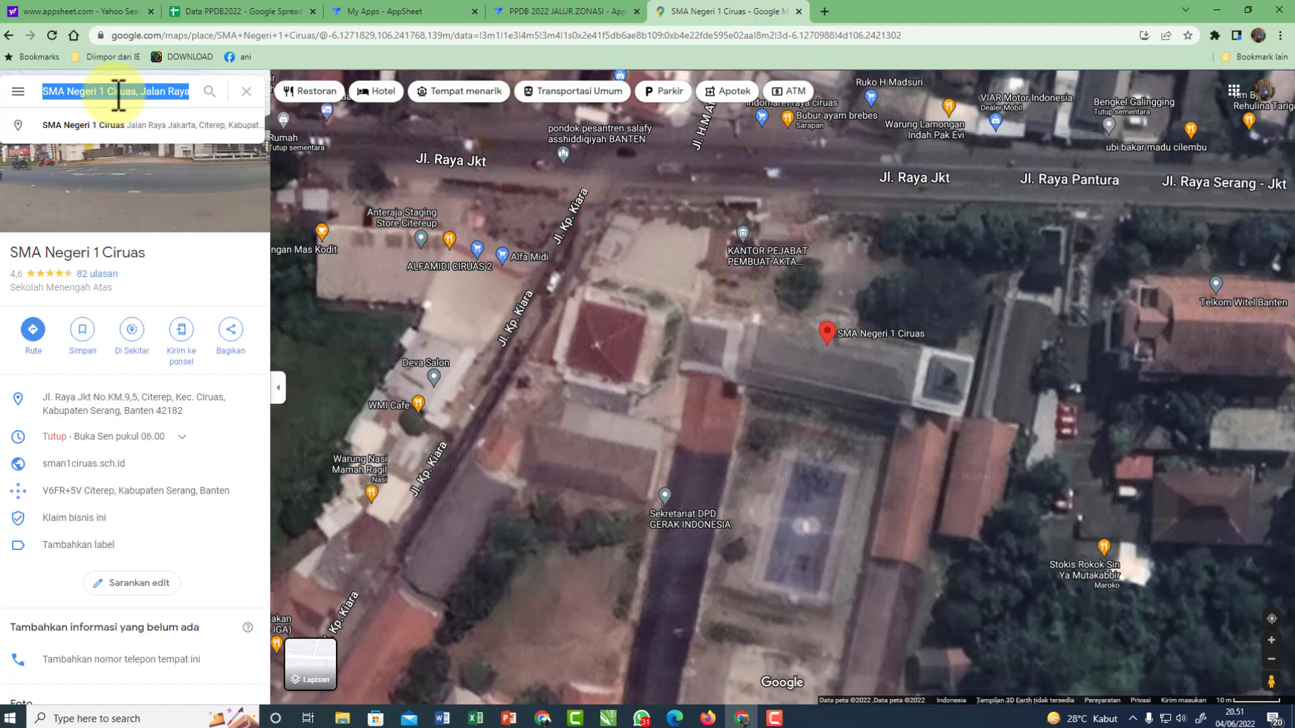
{"action": "type", "text": "TAMAN"}
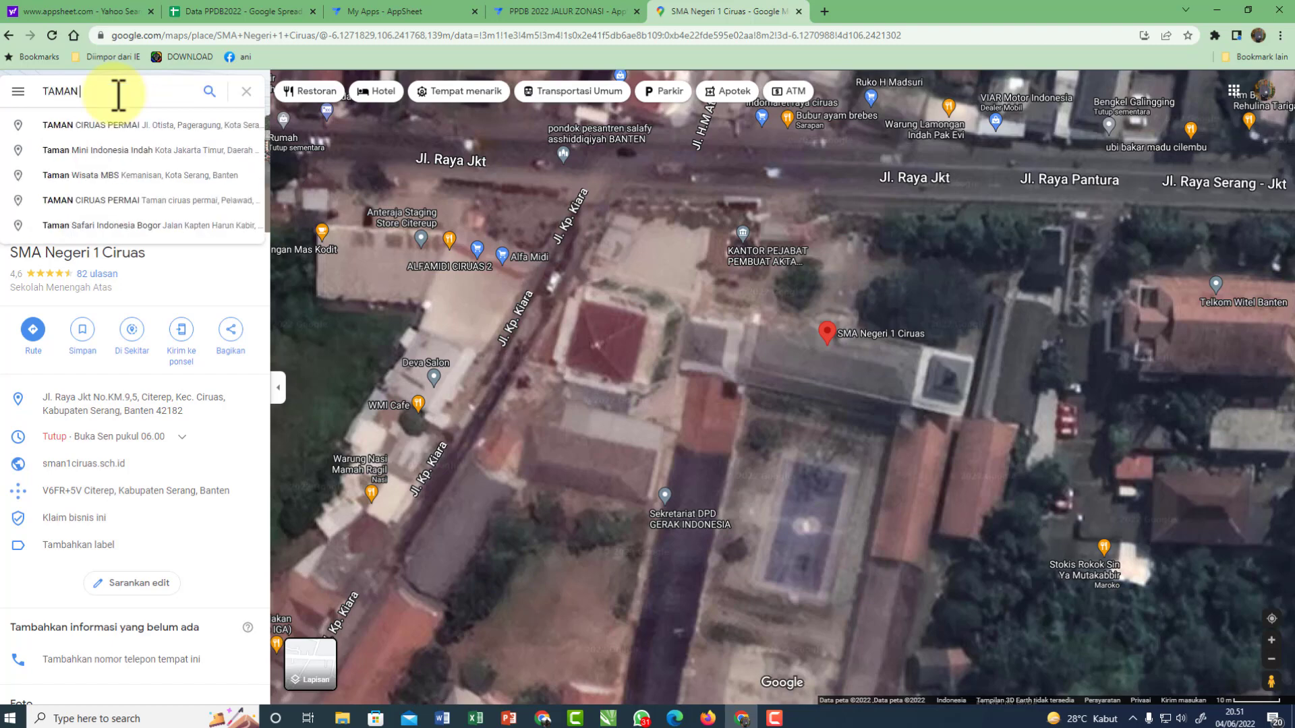
{"action": "type", "text": " CIRUAS"}
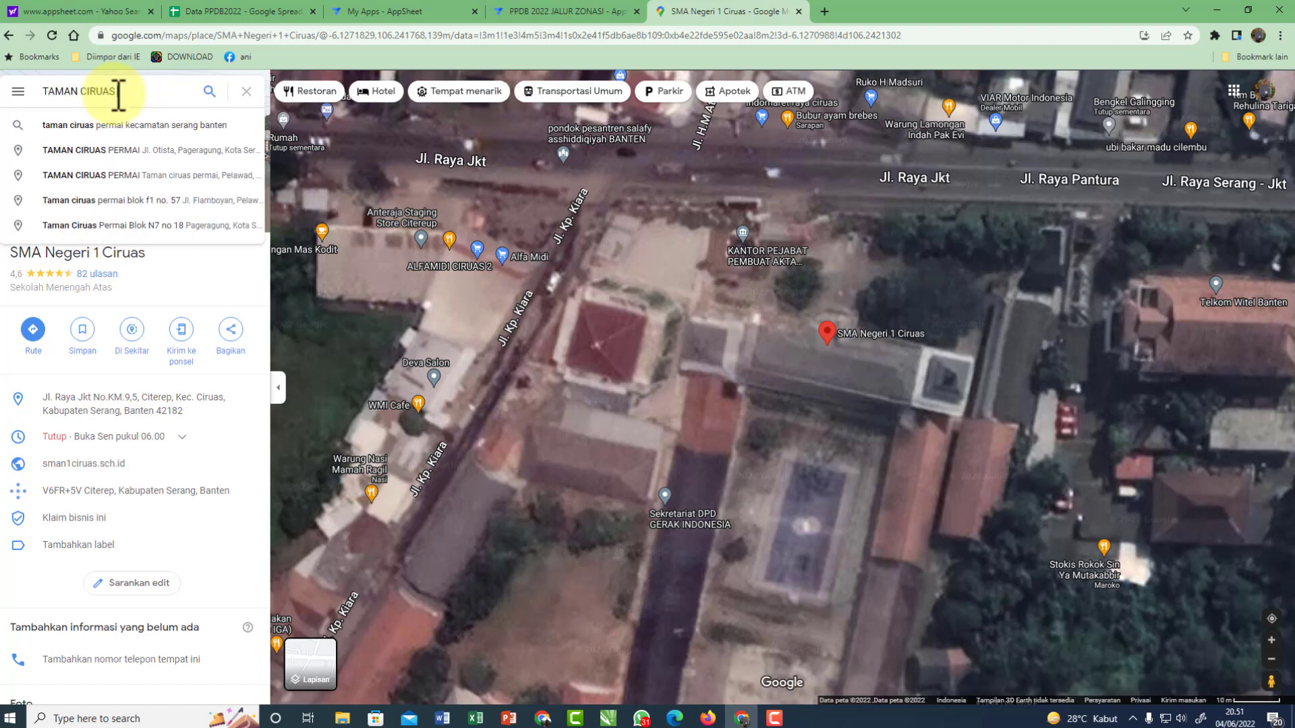
{"action": "type", "text": " PERMAI"}
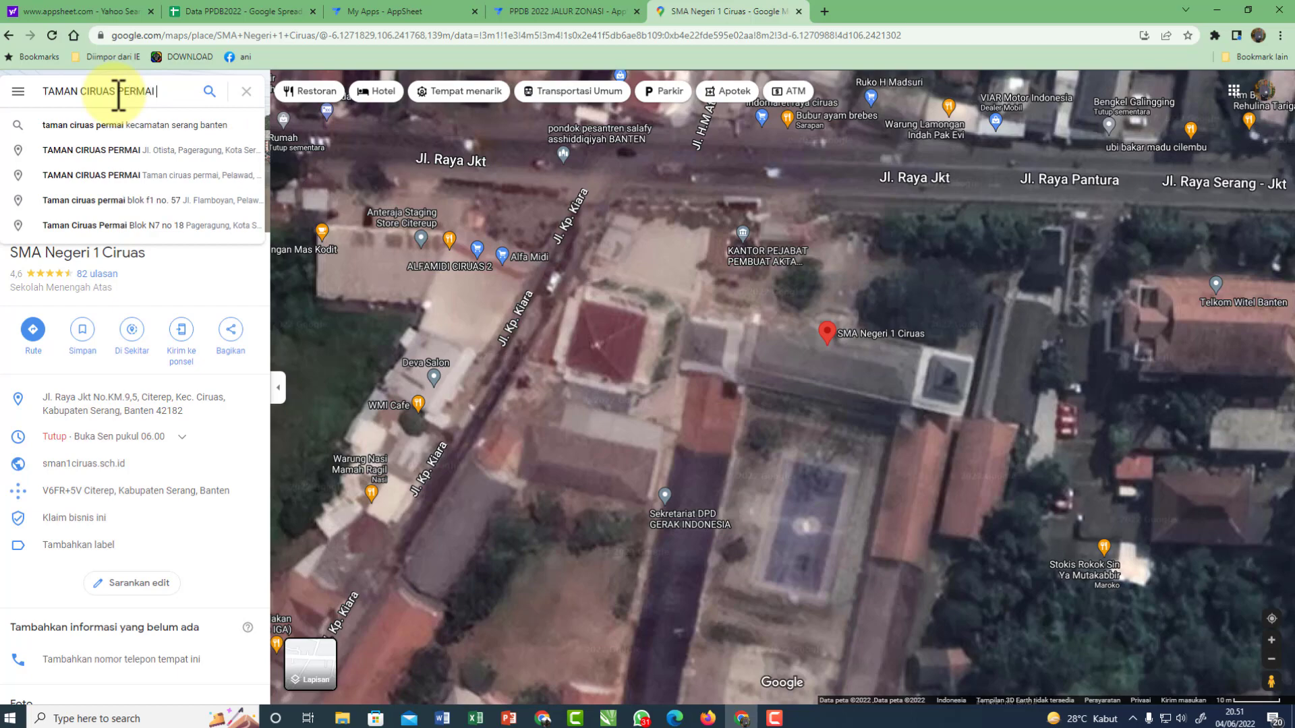
{"action": "key", "text": "Return"}
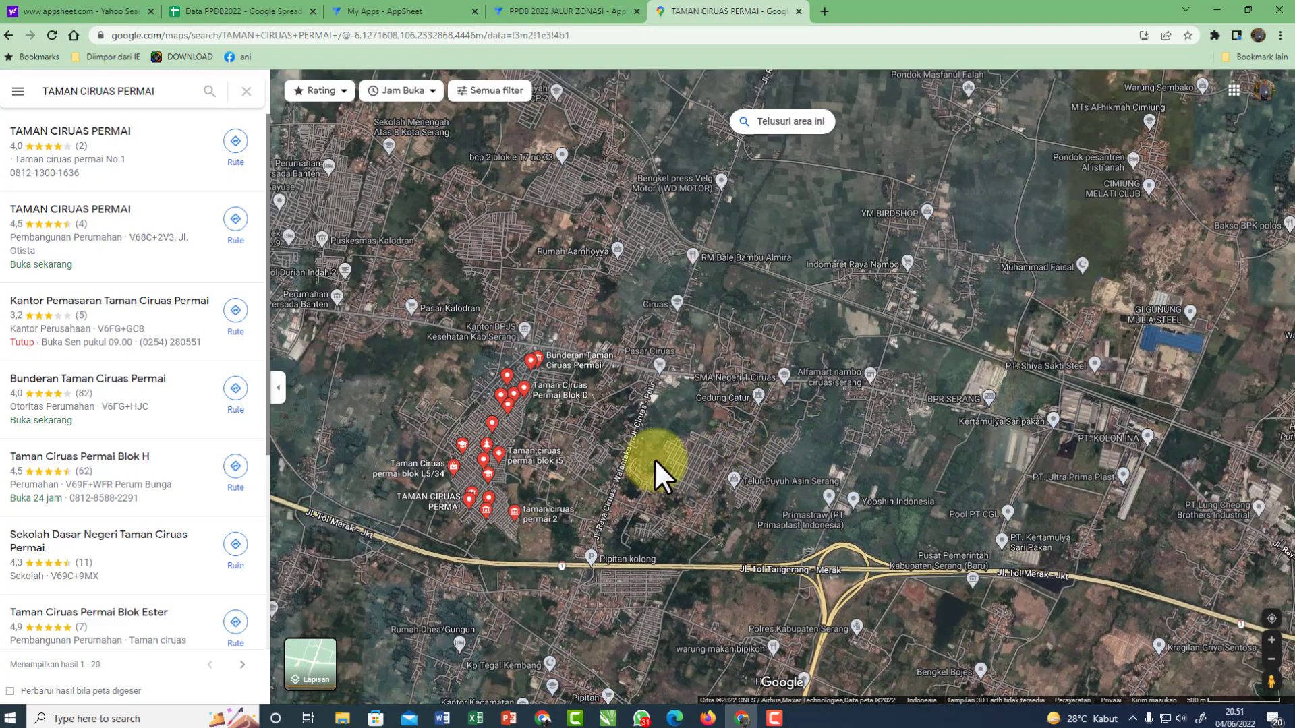
Find the east end of Jl. Iris 2 in Taman Ciruas Permai and copy the coordinates of a point just south of it
{"action": "scroll", "coordinate": [489, 465], "scroll_direction": "up", "scroll_amount": 5}
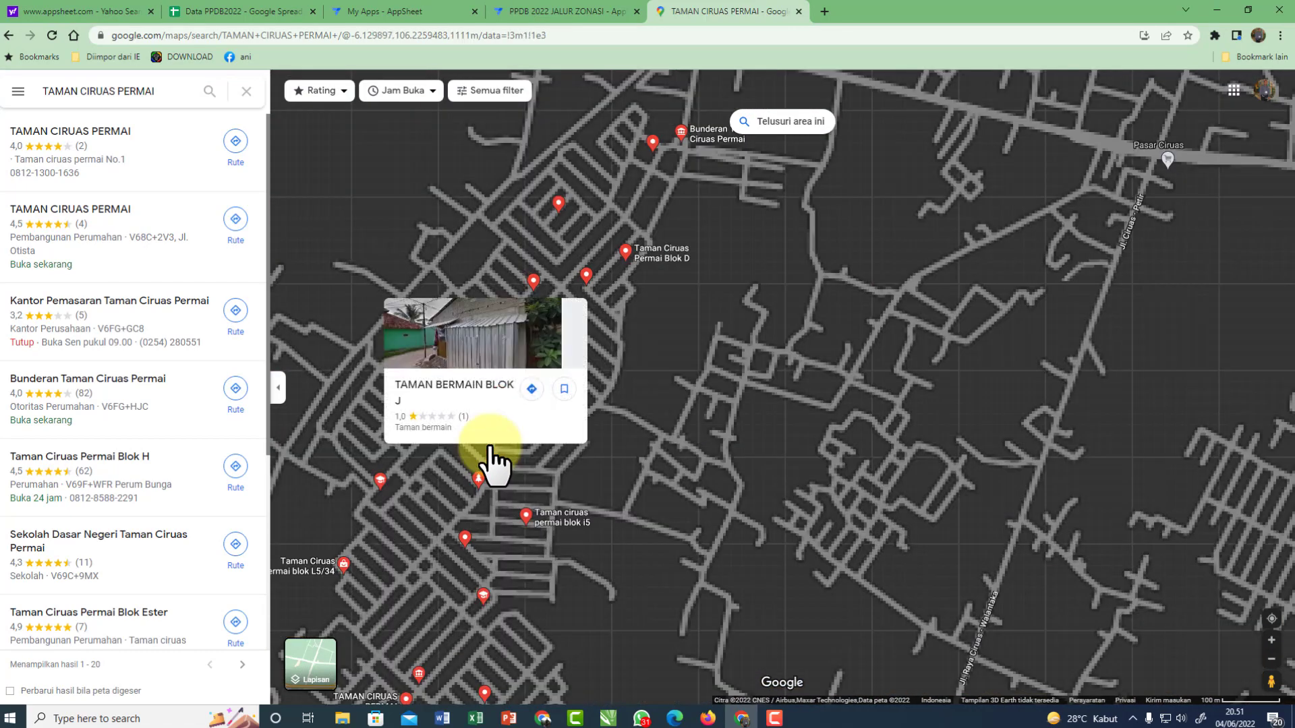
{"action": "scroll", "coordinate": [490, 465], "scroll_direction": "down", "scroll_amount": 5}
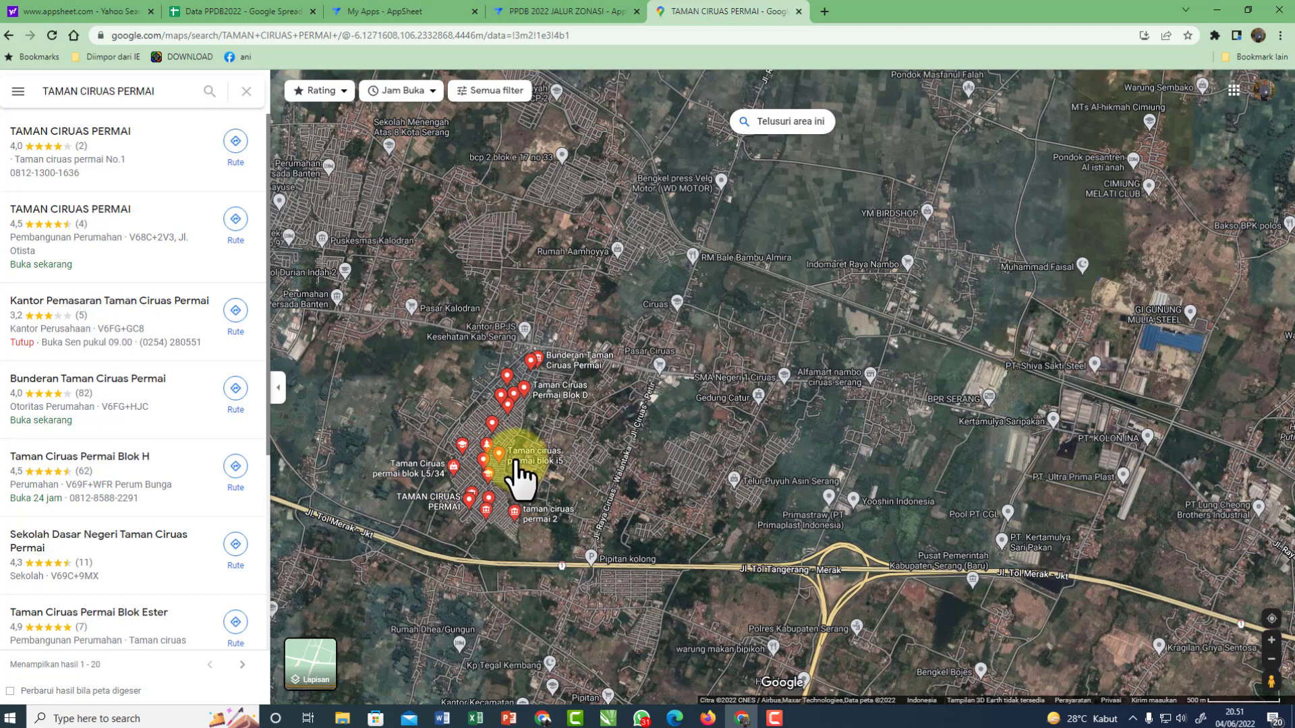
{"action": "scroll", "coordinate": [520, 477], "scroll_direction": "up", "scroll_amount": 6}
{"action": "left_click_drag", "start_coordinate": [809, 437], "coordinate": [804, 390]}
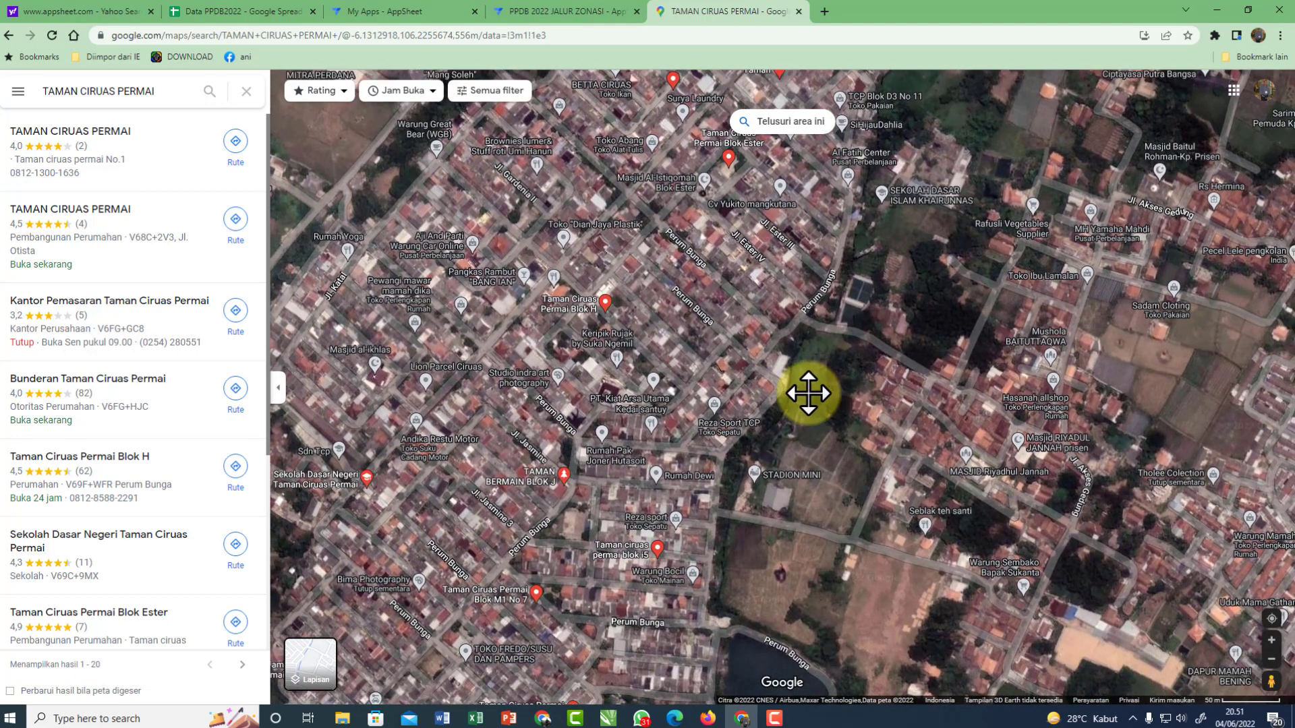
{"action": "scroll", "coordinate": [645, 512], "scroll_direction": "up", "scroll_amount": 4}
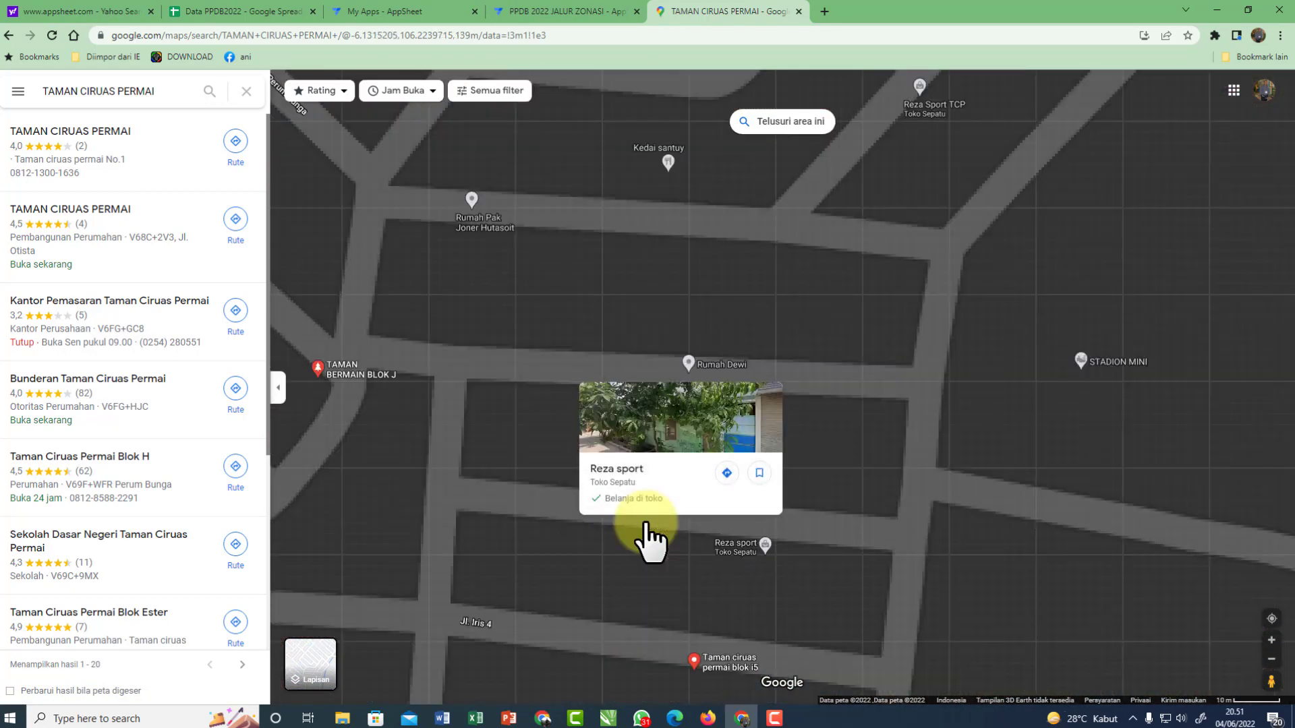
{"action": "scroll", "coordinate": [920, 463], "scroll_direction": "down", "scroll_amount": 1}
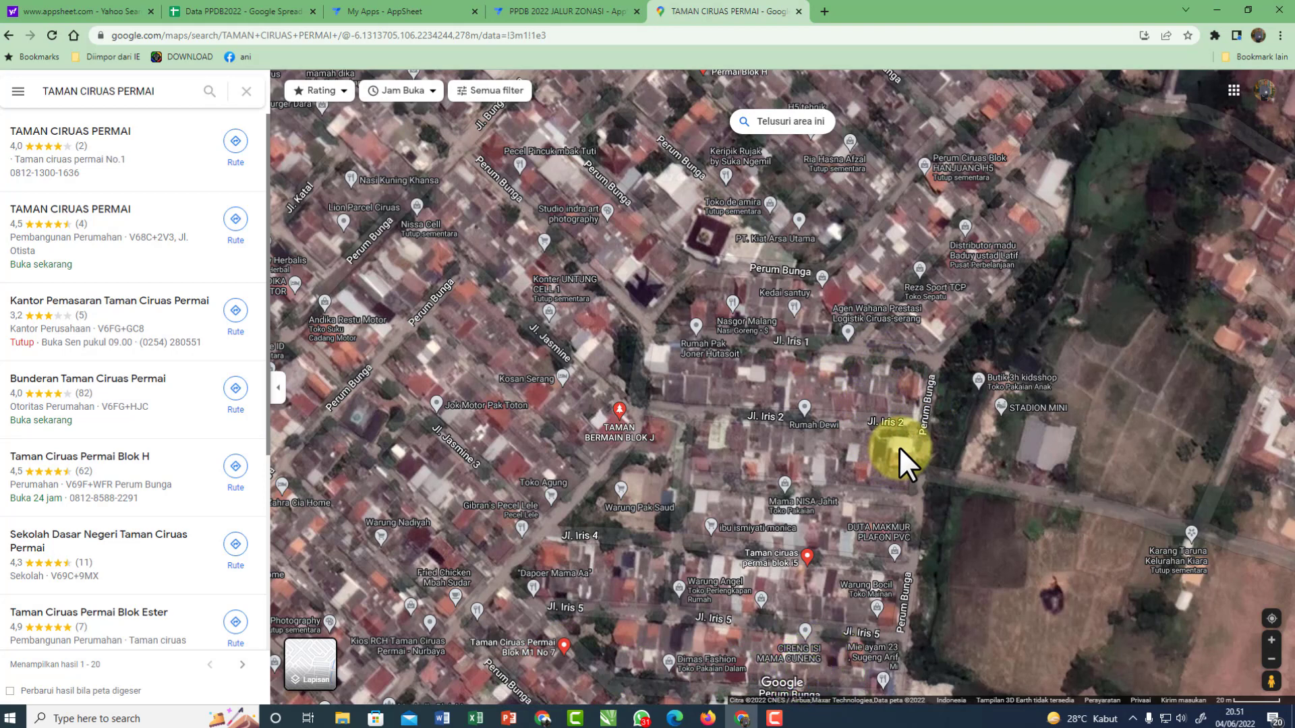
{"action": "right_click", "coordinate": [900, 447]}
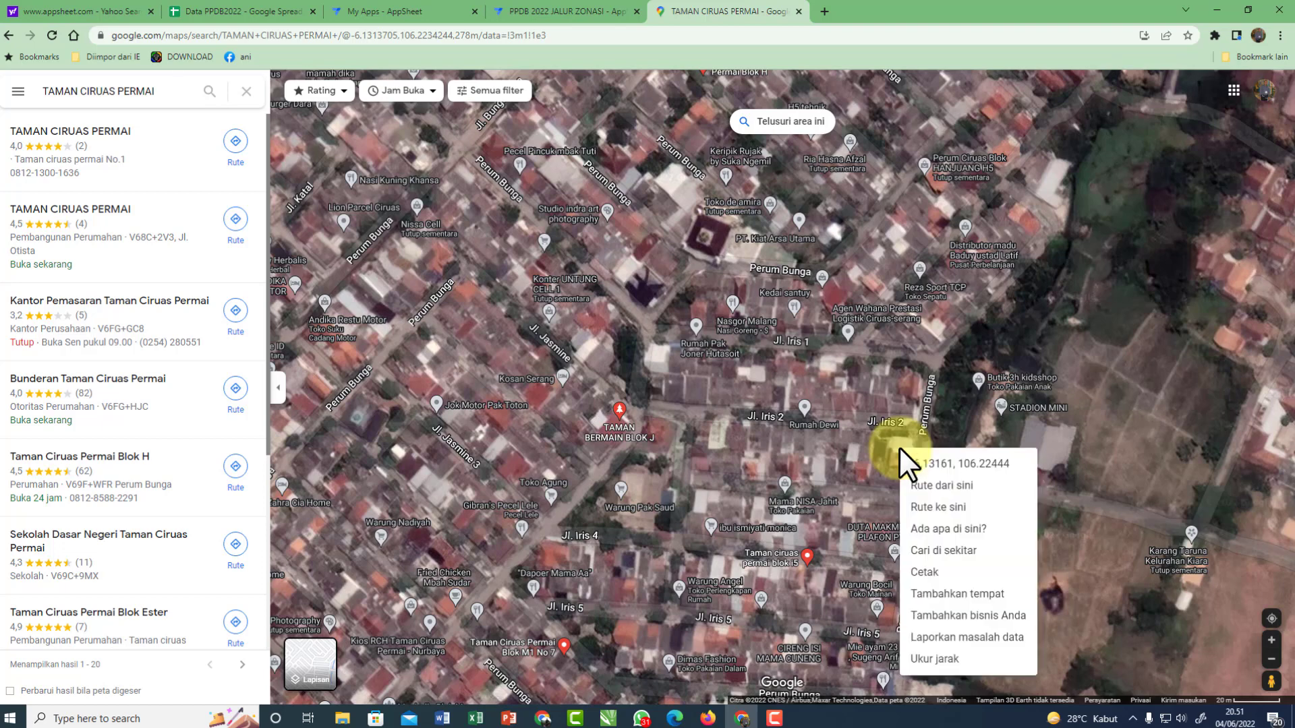
{"action": "left_click", "coordinate": [945, 463]}
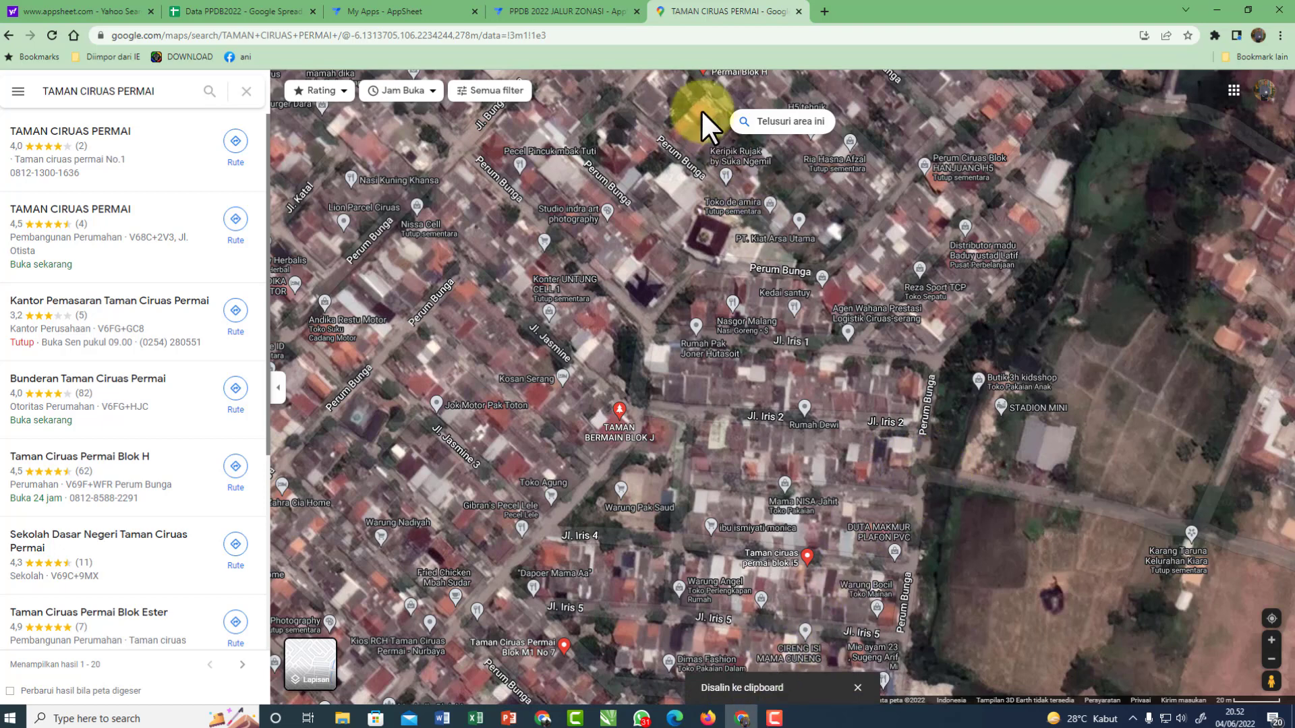
{"action": "left_click", "coordinate": [570, 10]}
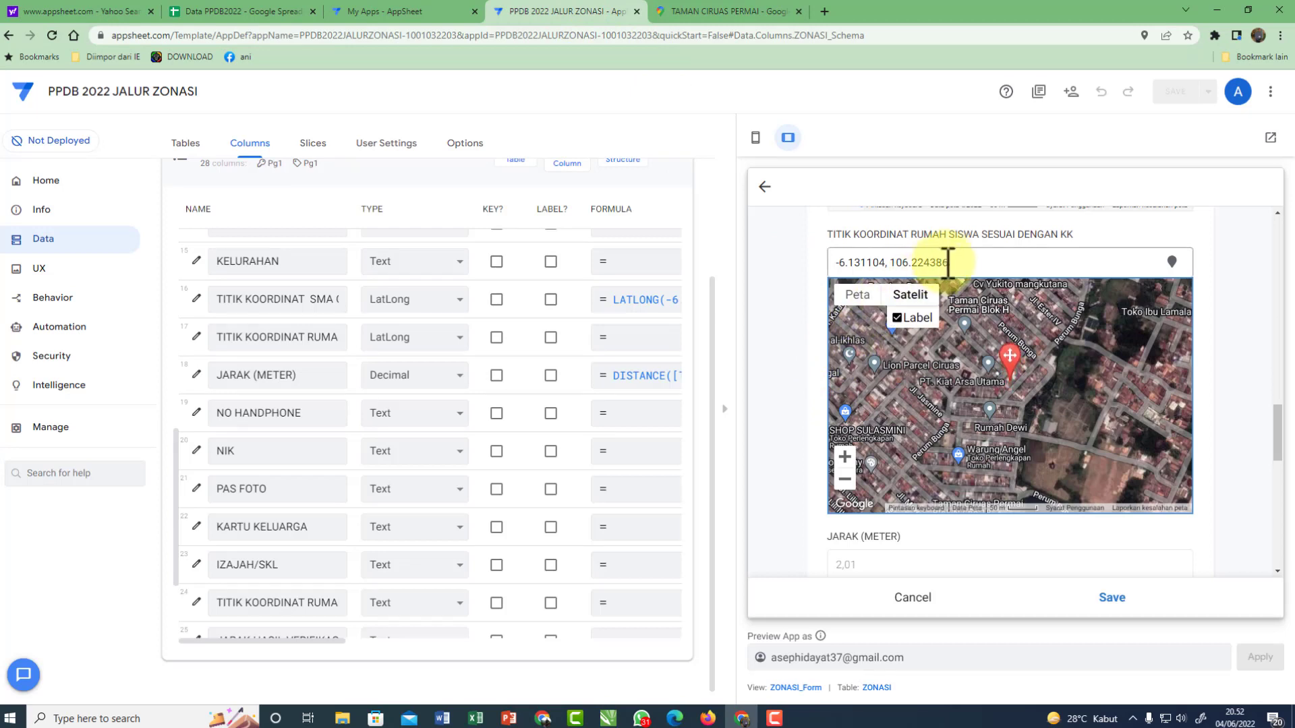
{"action": "left_click_drag", "start_coordinate": [967, 262], "coordinate": [832, 262]}
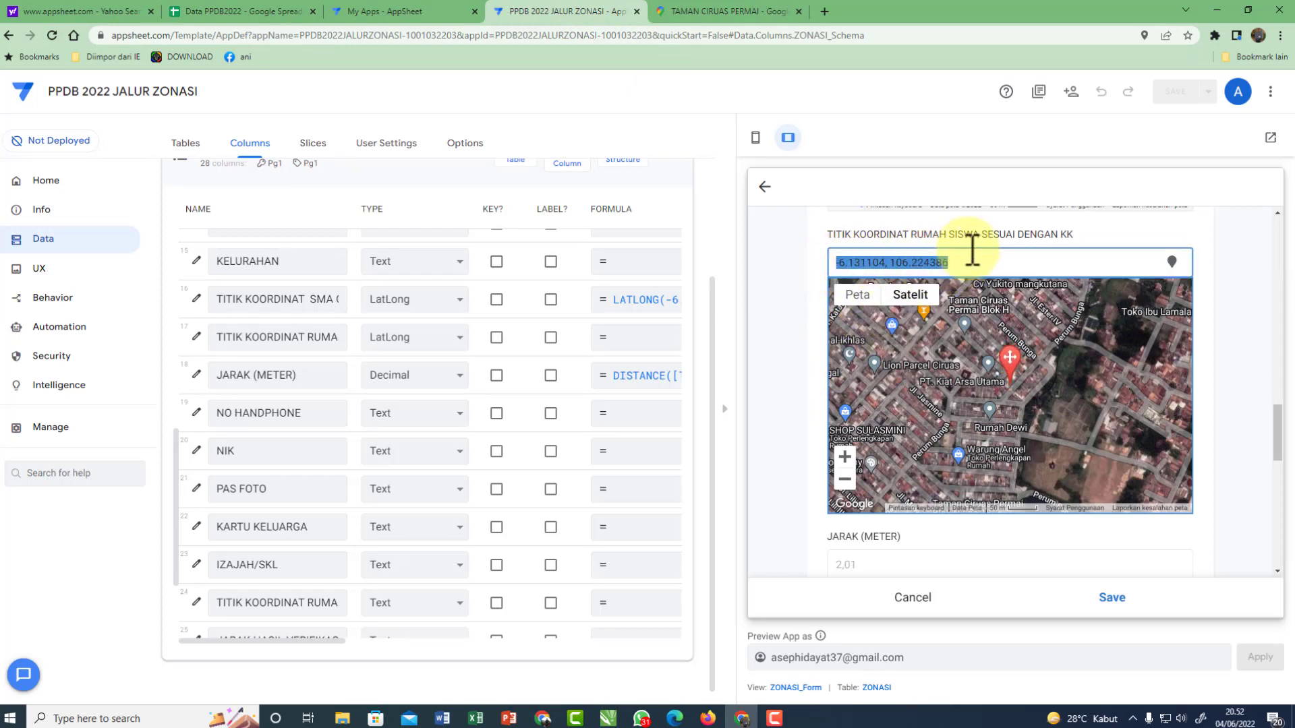
{"action": "key", "text": "BackSpace"}
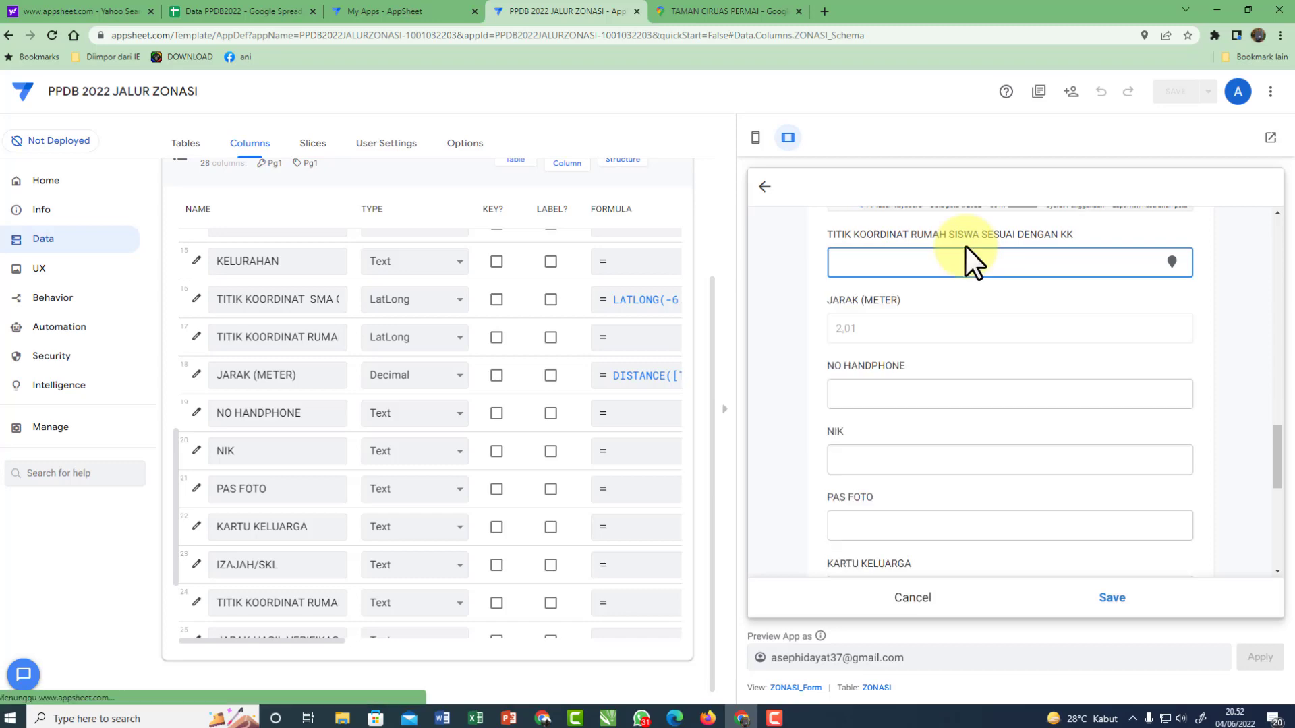
{"action": "type", "text": "-6.131609143126908, 106.22443555435758"}
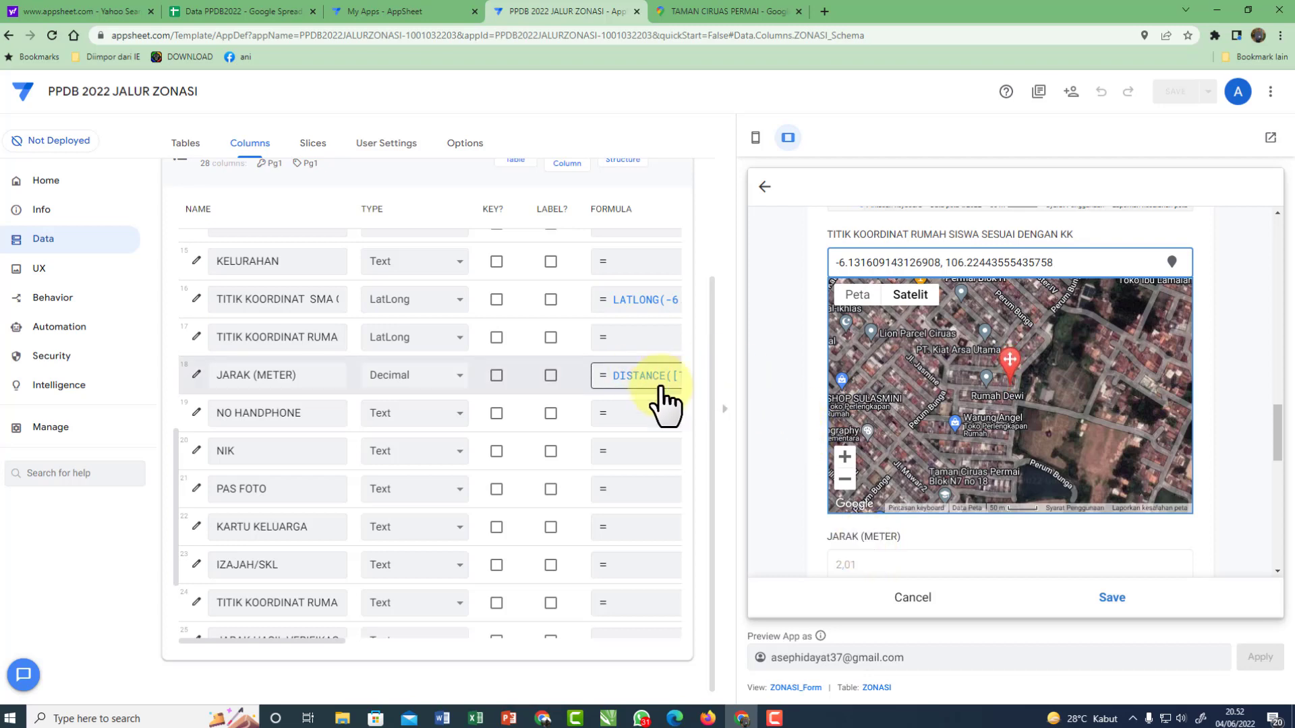
Append *1000 to the JARAK (METER) column's DISTANCE formula, then save the formula and the app
{"action": "left_click", "coordinate": [725, 409]}
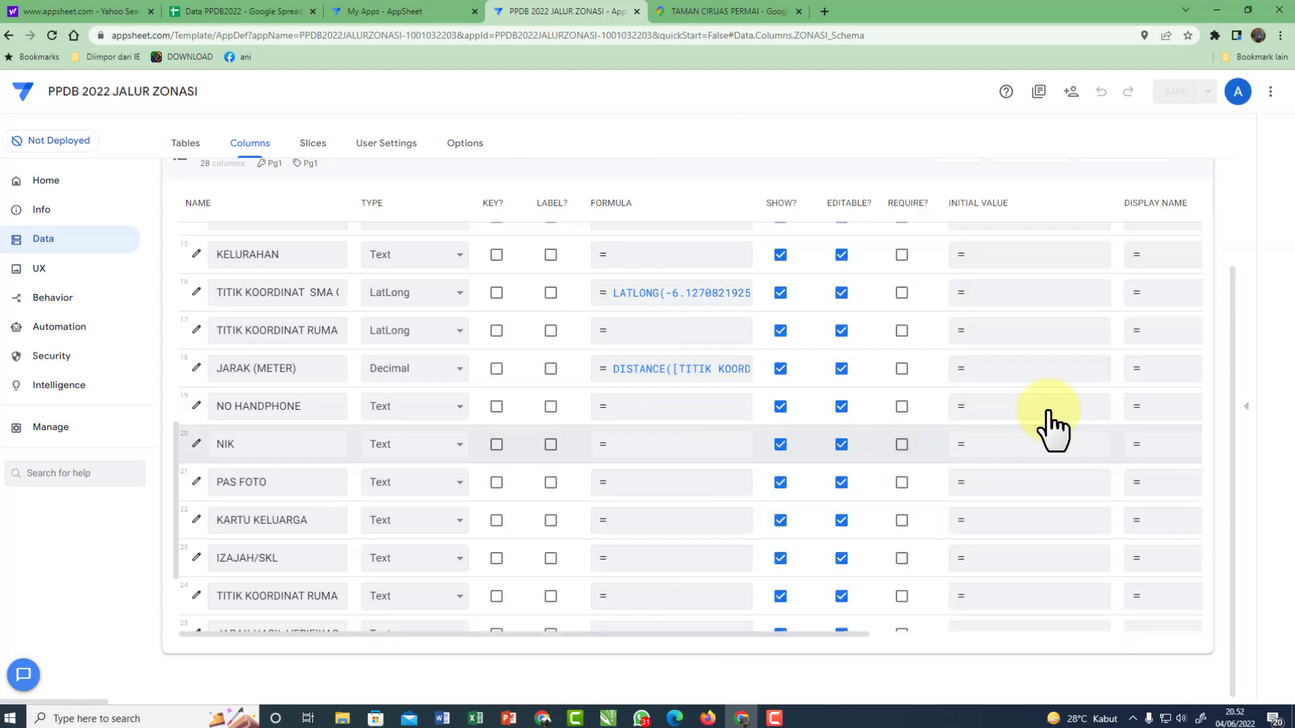
{"action": "left_click", "coordinate": [683, 369]}
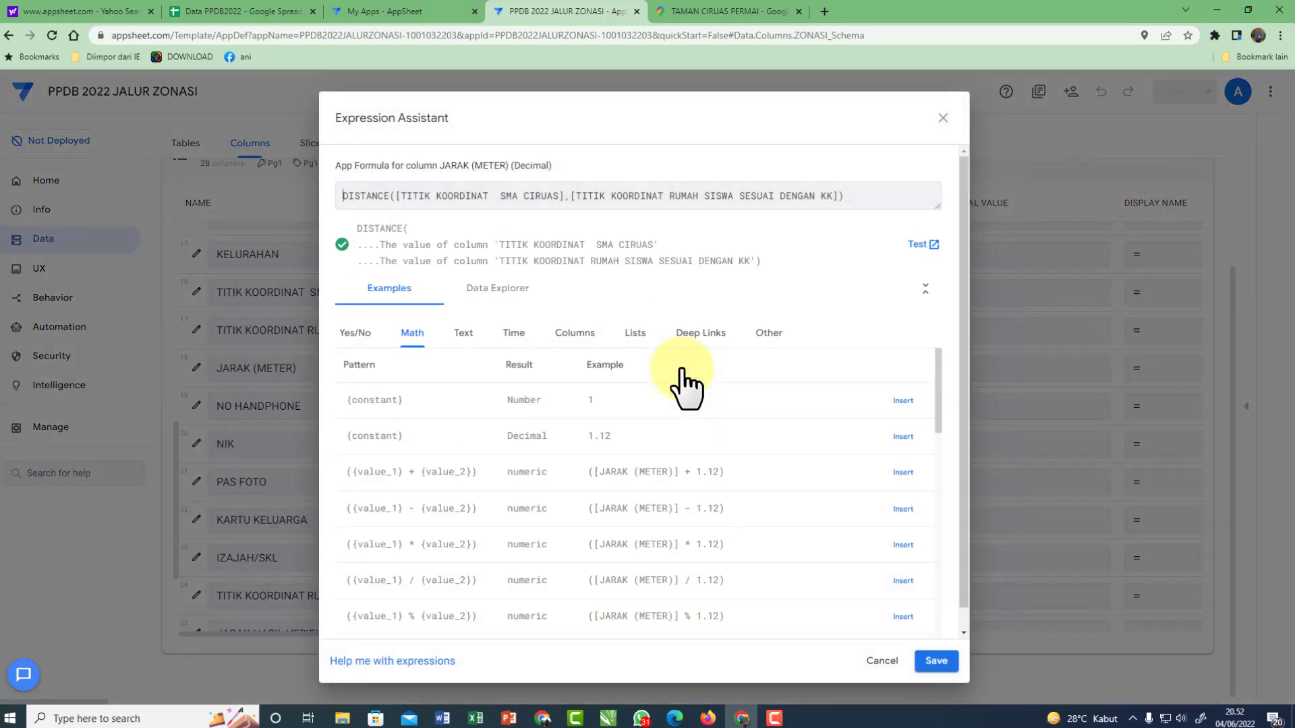
{"action": "left_click", "coordinate": [876, 204]}
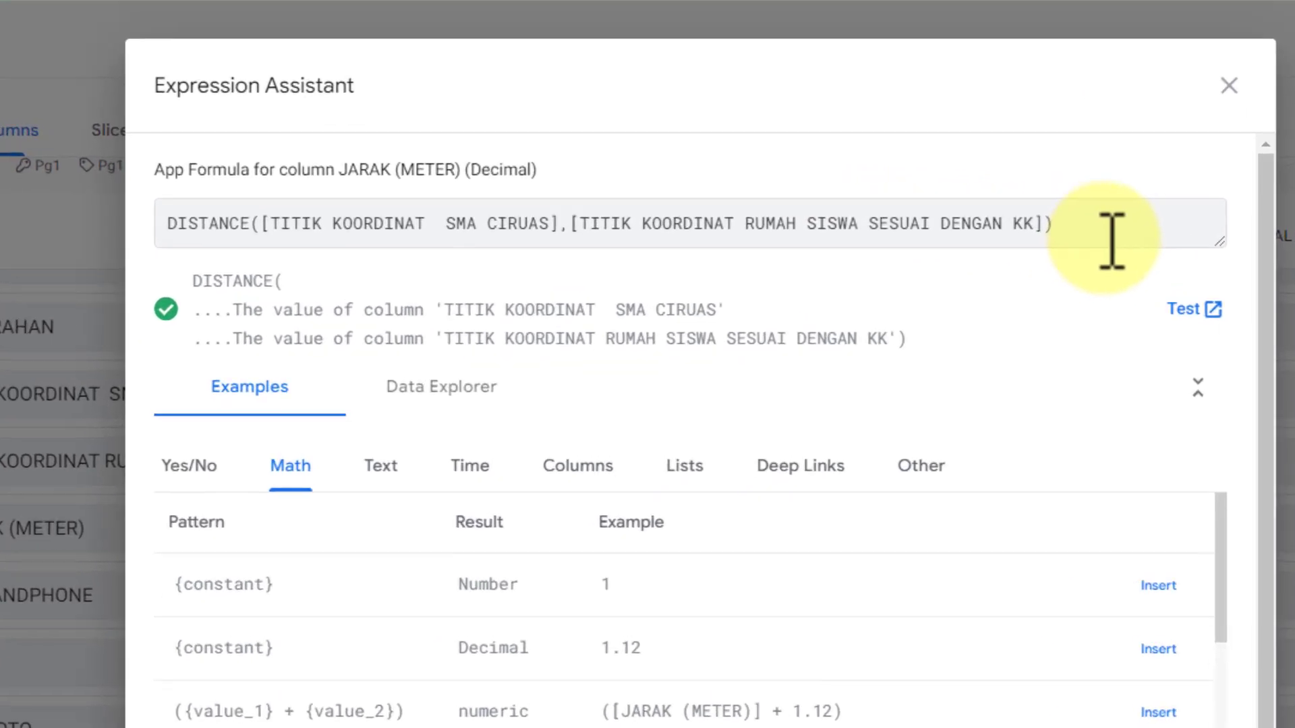
{"action": "type", "text": "*1000"}
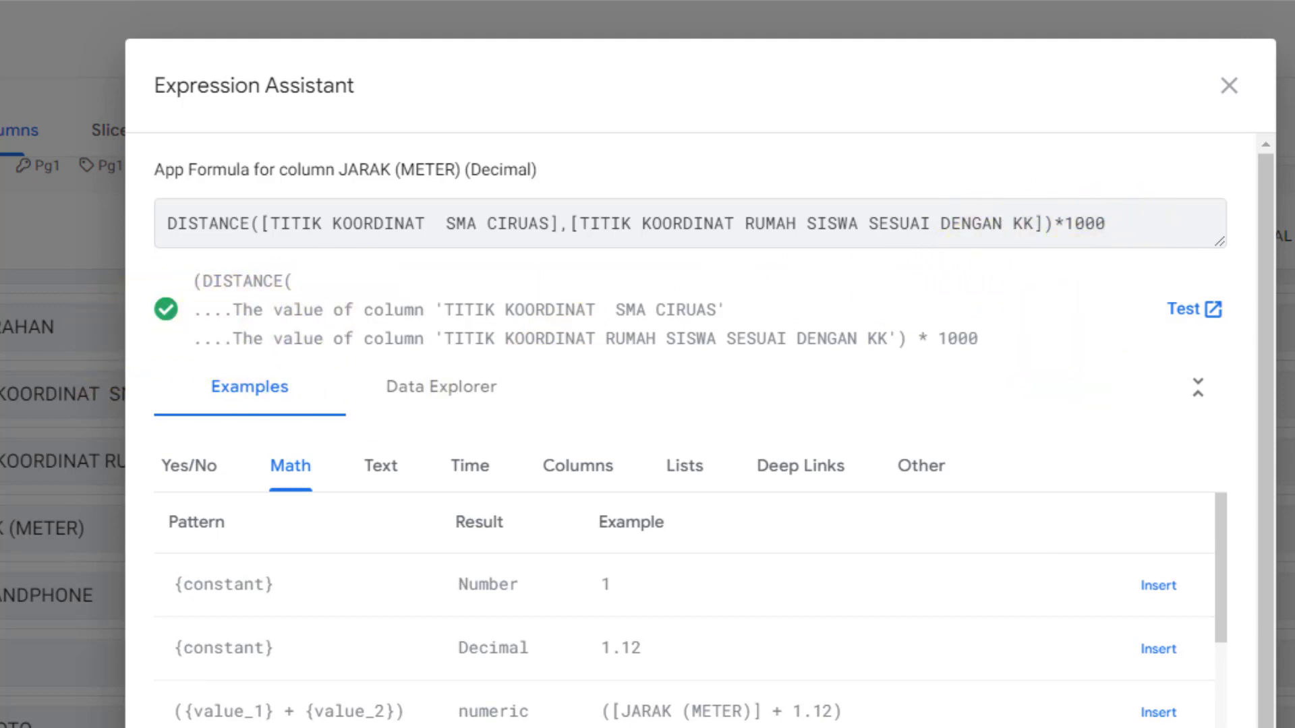
{"action": "left_click", "coordinate": [1187, 723]}
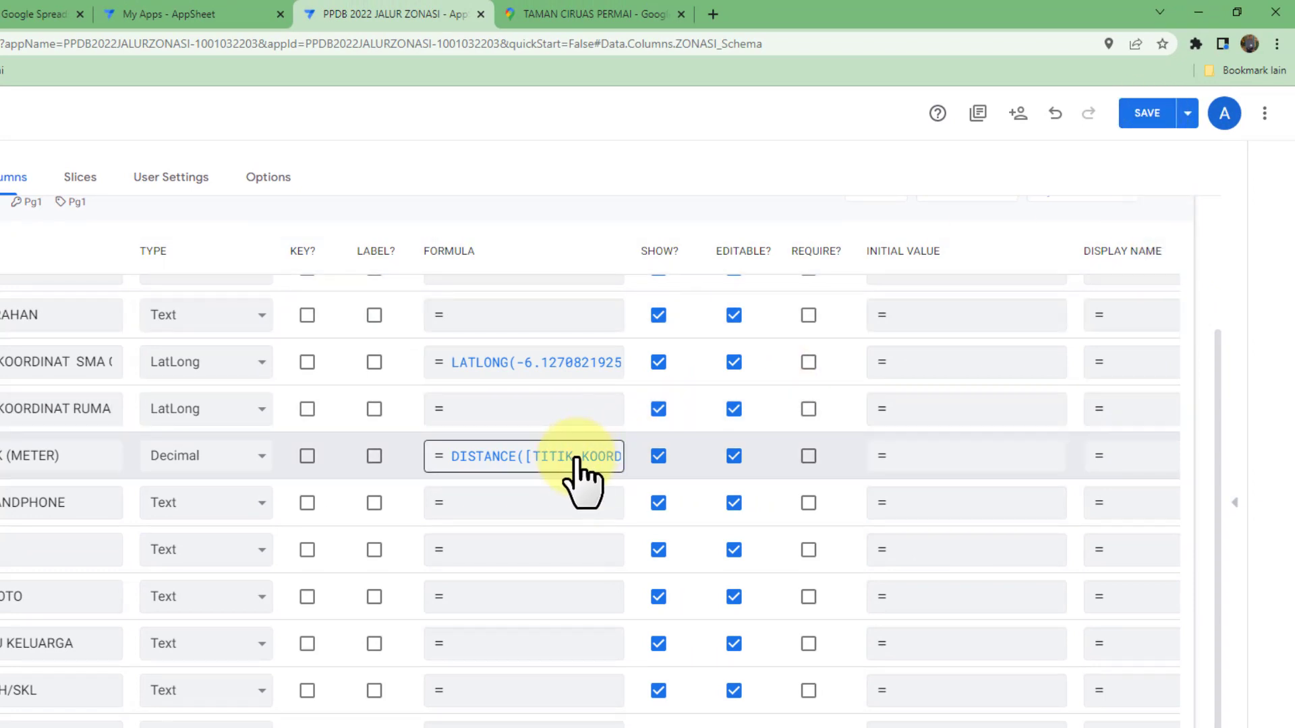
{"action": "left_click", "coordinate": [1149, 116]}
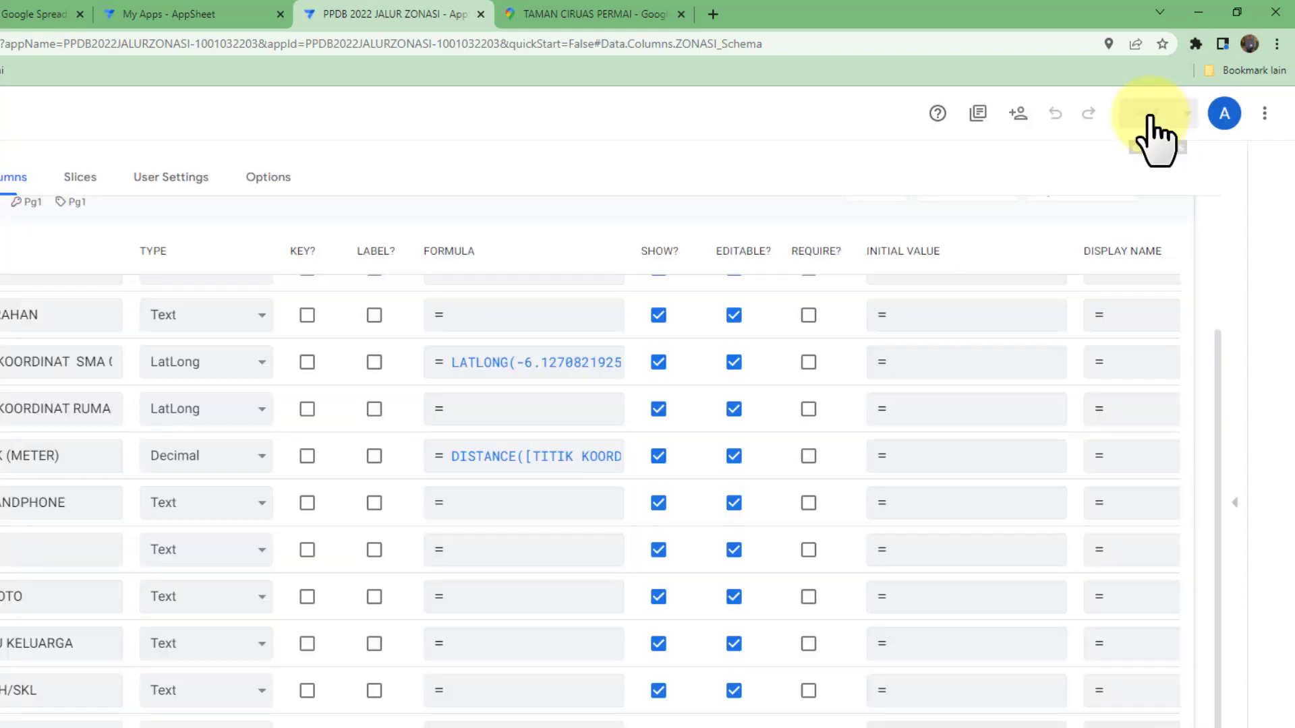
Show the app preview and examine the JARAK (METER) field in the ZONASI form
{"action": "left_click", "coordinate": [1233, 503]}
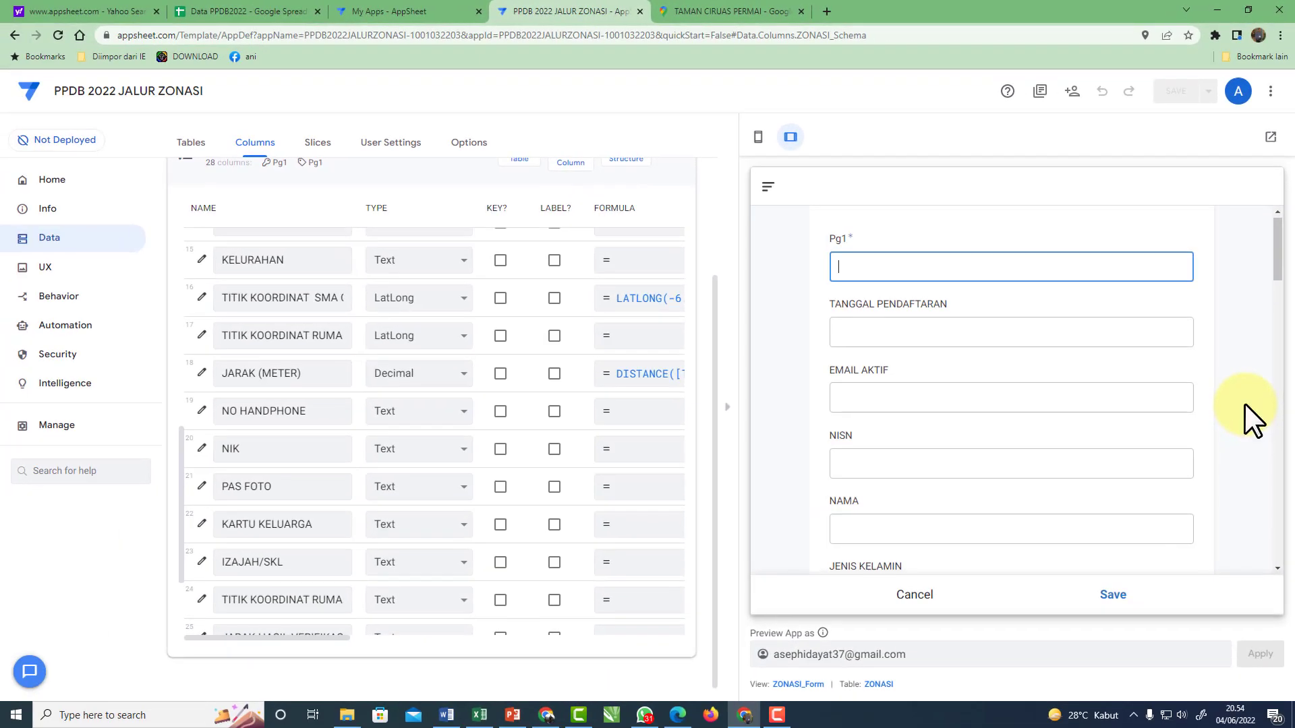
{"action": "scroll", "coordinate": [1234, 503], "scroll_direction": "down", "scroll_amount": 5}
{"action": "scroll", "coordinate": [1244, 403], "scroll_direction": "down", "scroll_amount": 10}
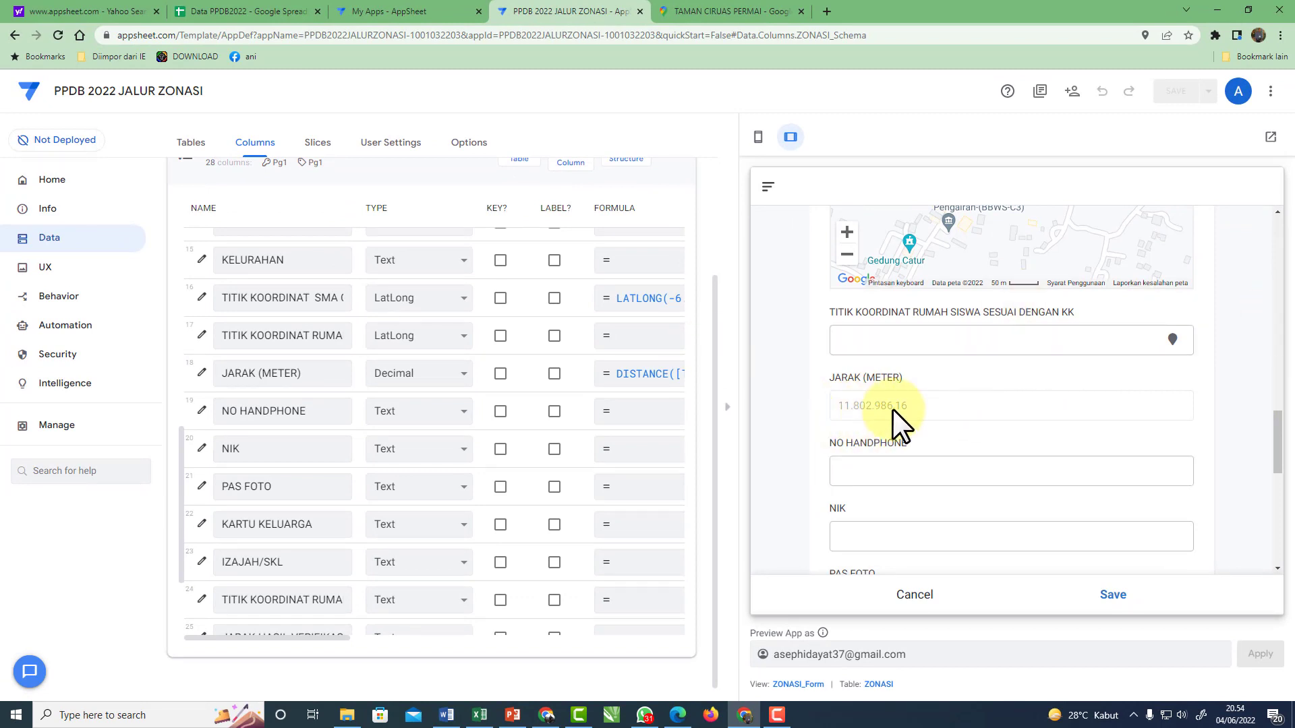
Switch to Google Maps and copy the coordinates of the house marked on Jl. Iris 2 in Taman Ciruas Permai
{"action": "left_click", "coordinate": [718, 11]}
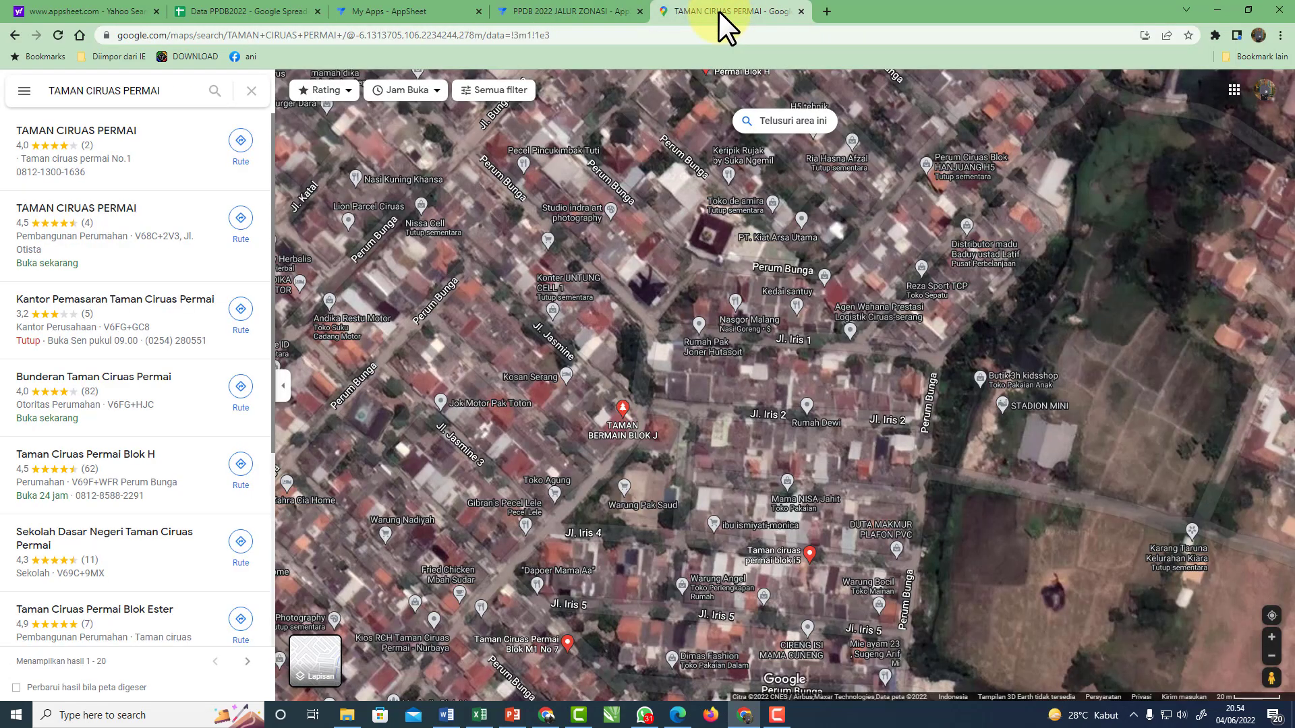
{"action": "scroll", "coordinate": [860, 428], "scroll_direction": "down", "scroll_amount": 1}
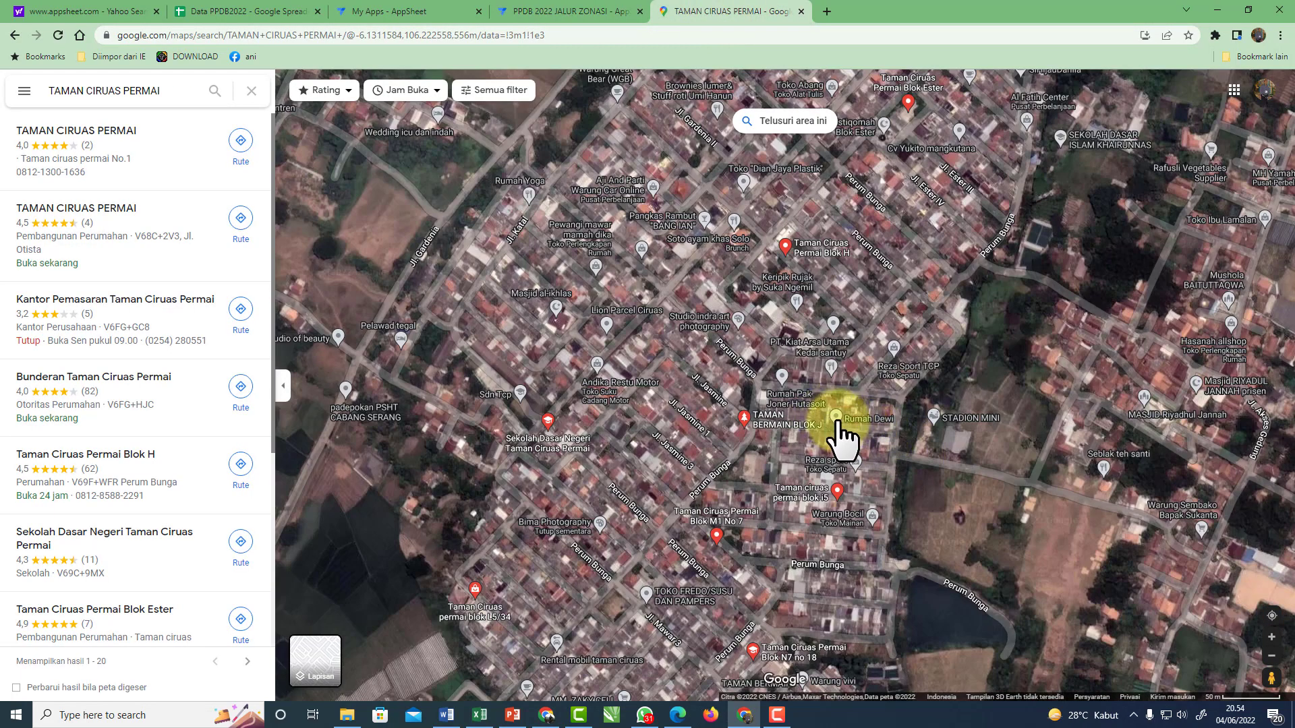
{"action": "mouse_move", "coordinate": [836, 418]}
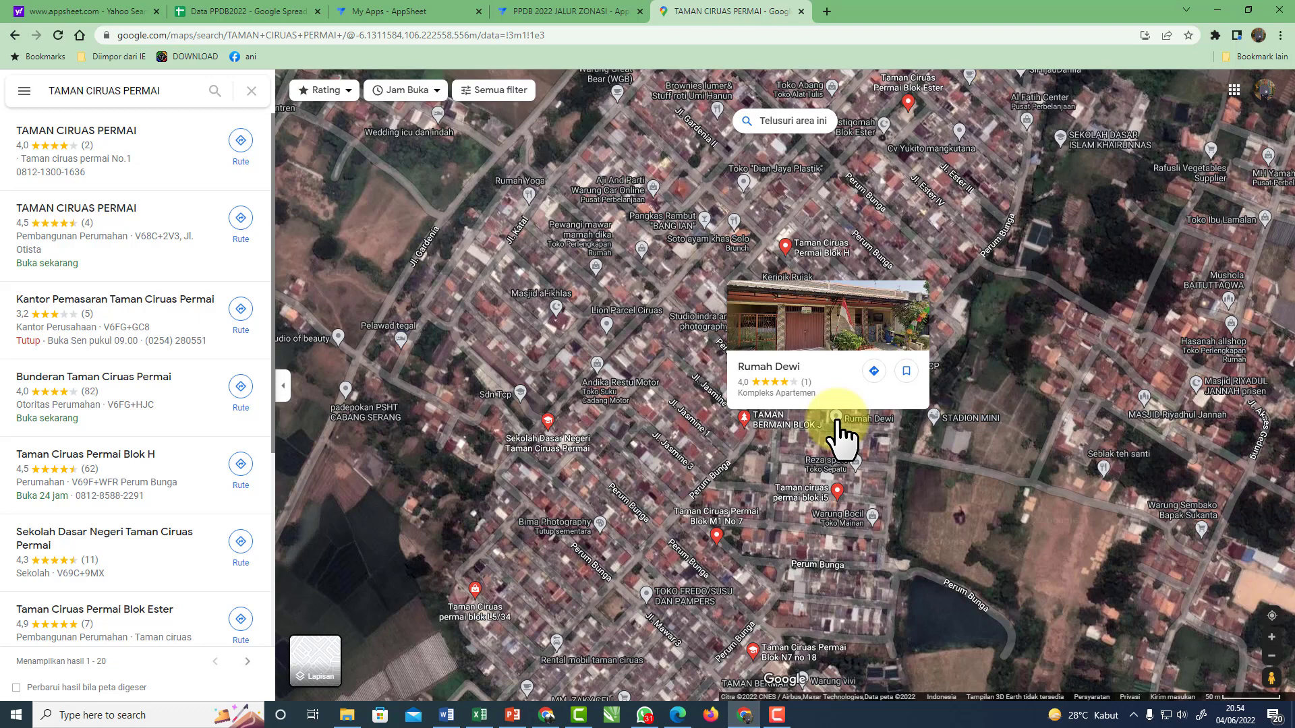
{"action": "left_click", "coordinate": [836, 418]}
{"action": "right_click", "coordinate": [836, 421]}
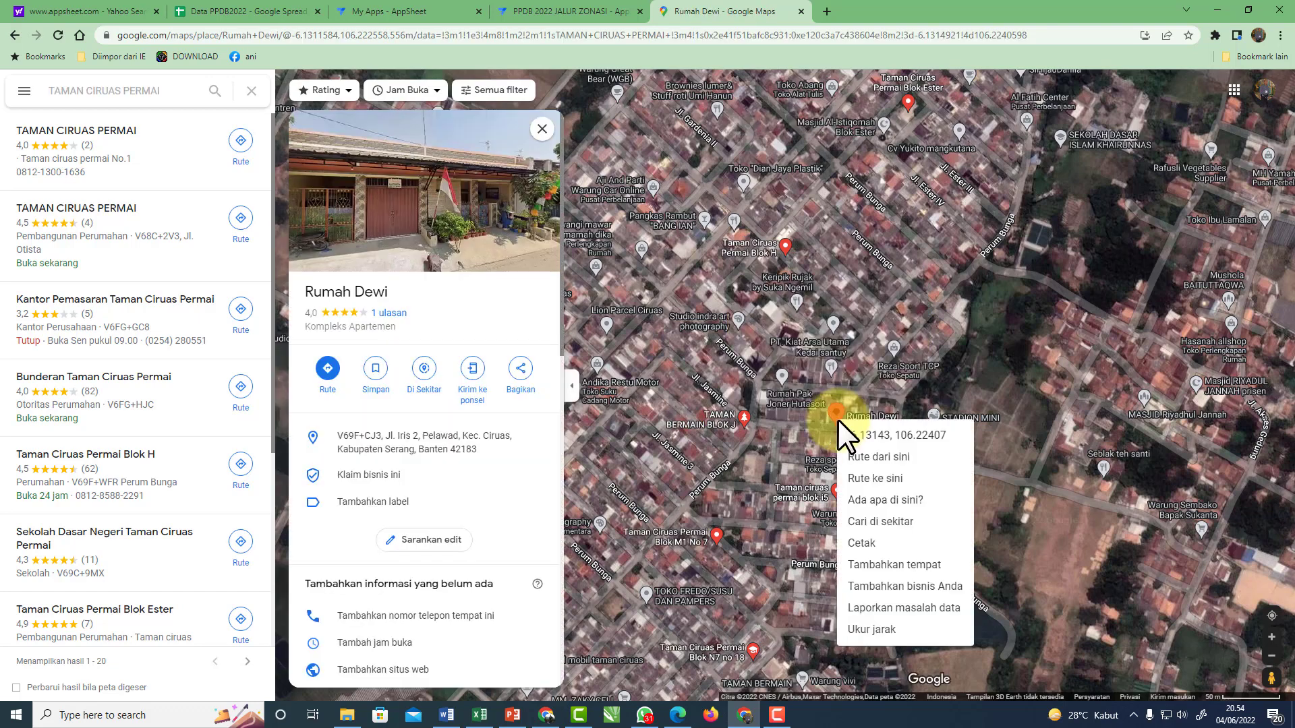
{"action": "left_click", "coordinate": [884, 436]}
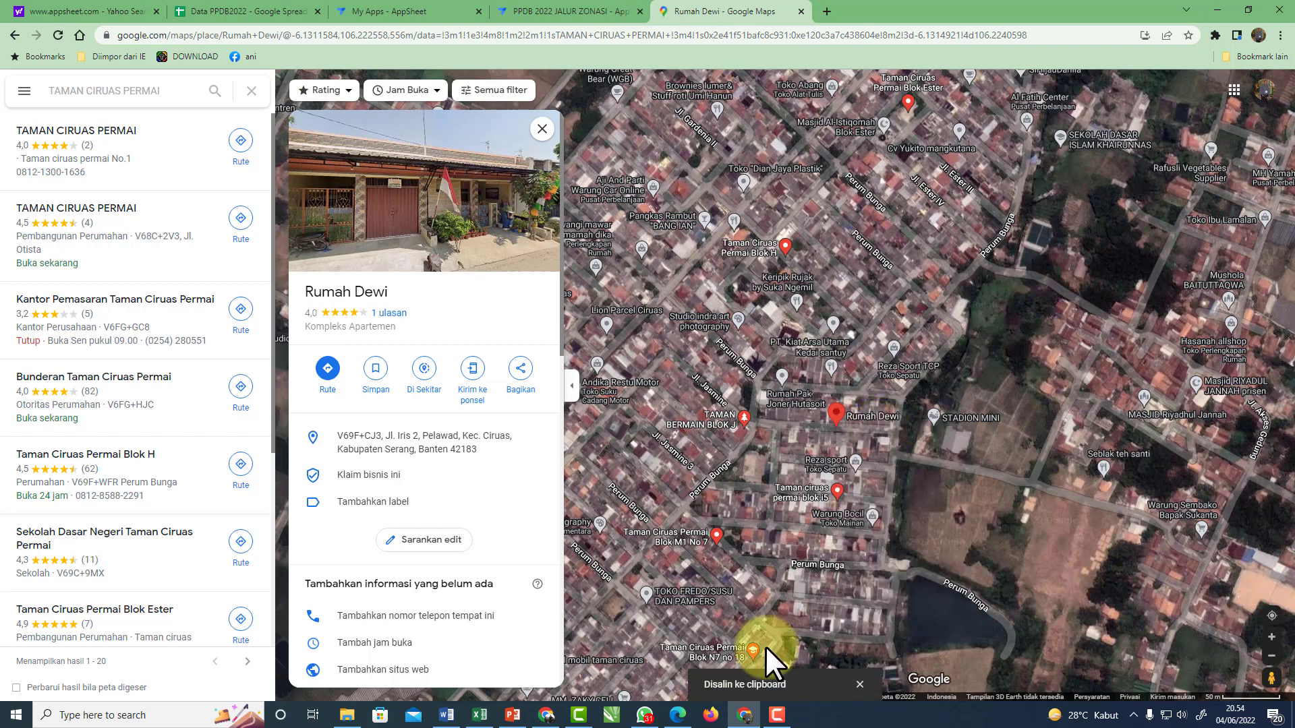
{"action": "left_click", "coordinate": [579, 12]}
{"action": "left_click", "coordinate": [895, 344]}
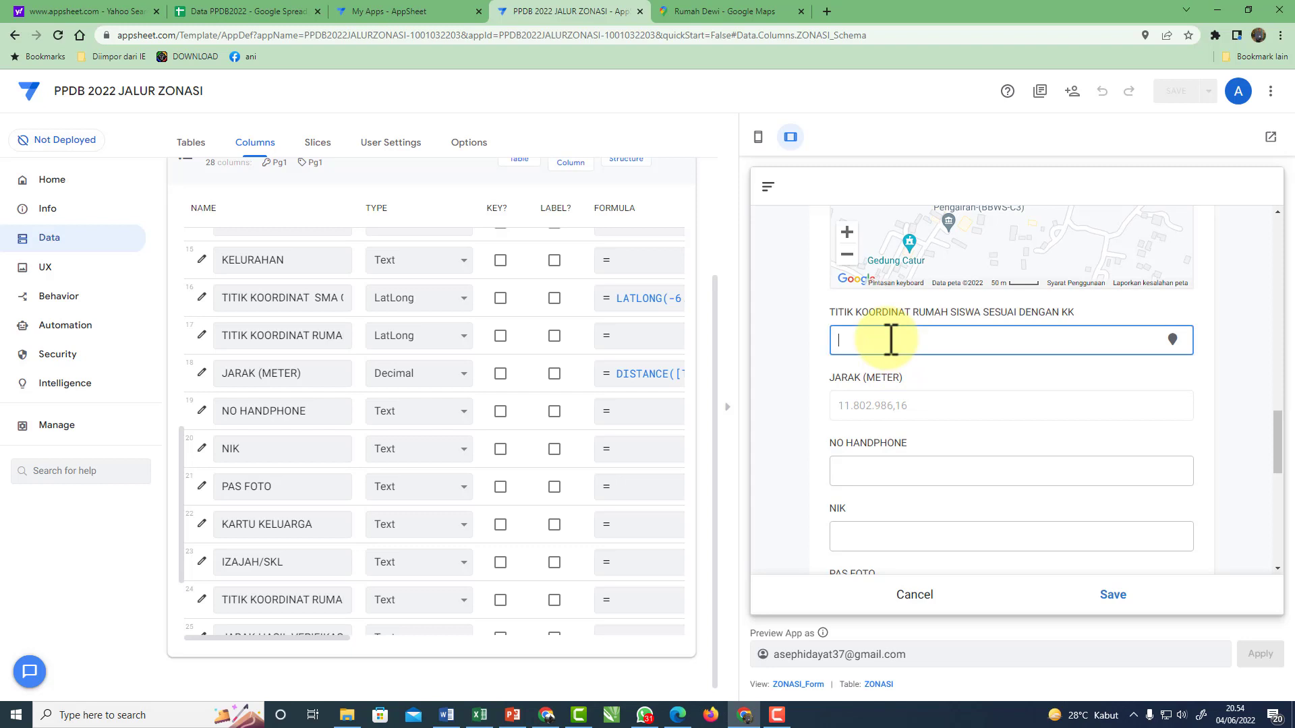
{"action": "right_click", "coordinate": [891, 339]}
{"action": "left_click", "coordinate": [1072, 426]}
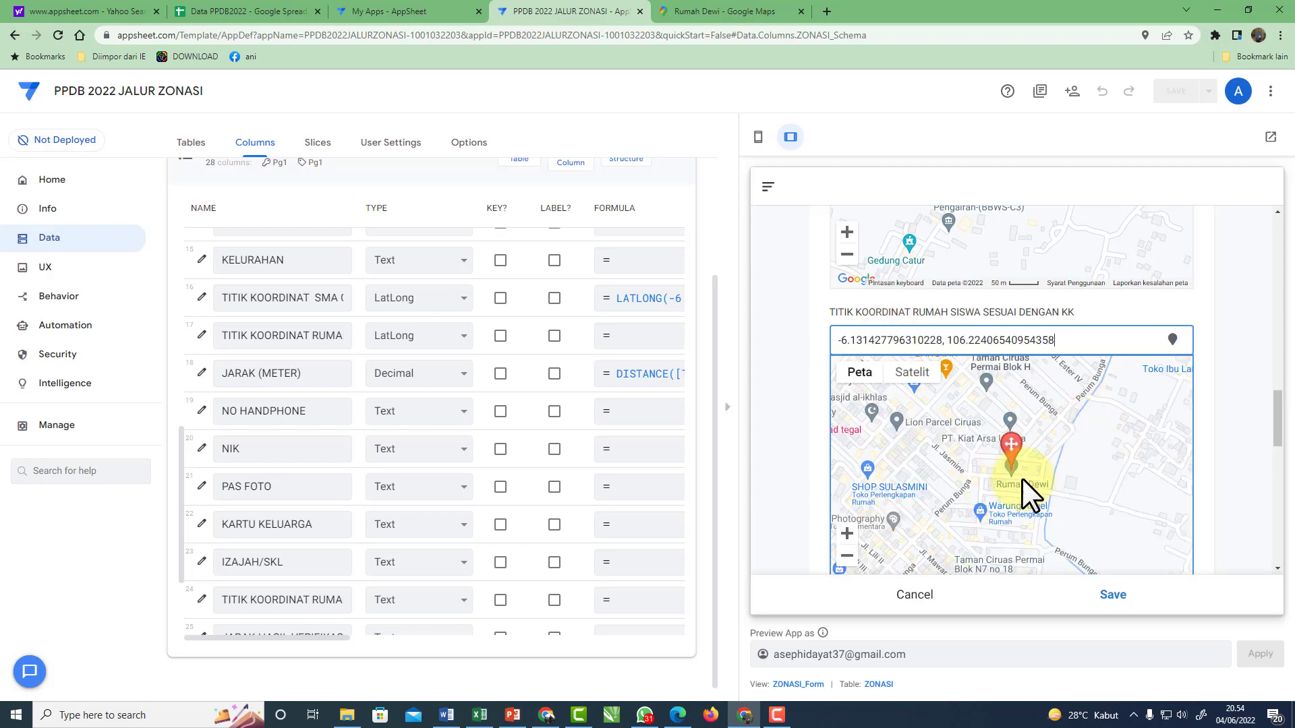
Review the JARAK (METER) result against the school and home coordinates, and switch the home map to Satelit view
{"action": "scroll", "coordinate": [968, 364], "scroll_direction": "down", "scroll_amount": 2}
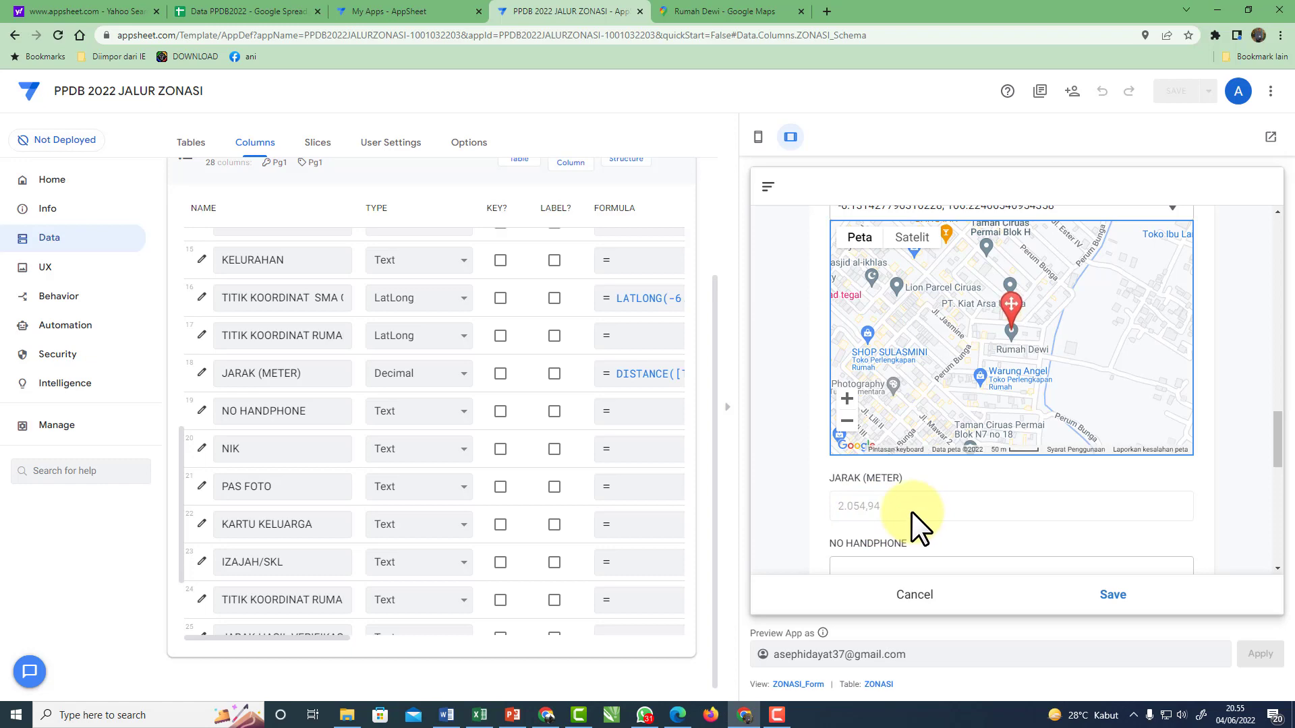
{"action": "scroll", "coordinate": [912, 512], "scroll_direction": "up", "scroll_amount": 3}
{"action": "scroll", "coordinate": [912, 511], "scroll_direction": "up", "scroll_amount": 4}
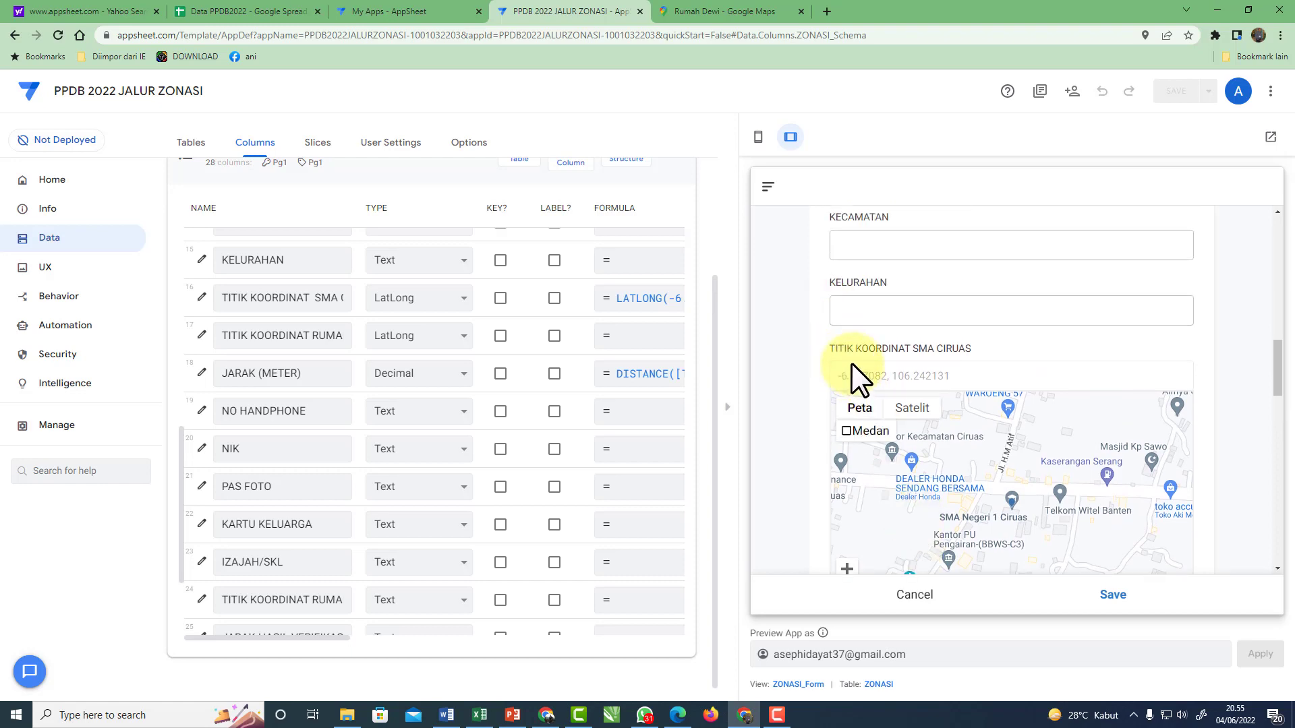
{"action": "scroll", "coordinate": [995, 363], "scroll_direction": "down", "scroll_amount": 6}
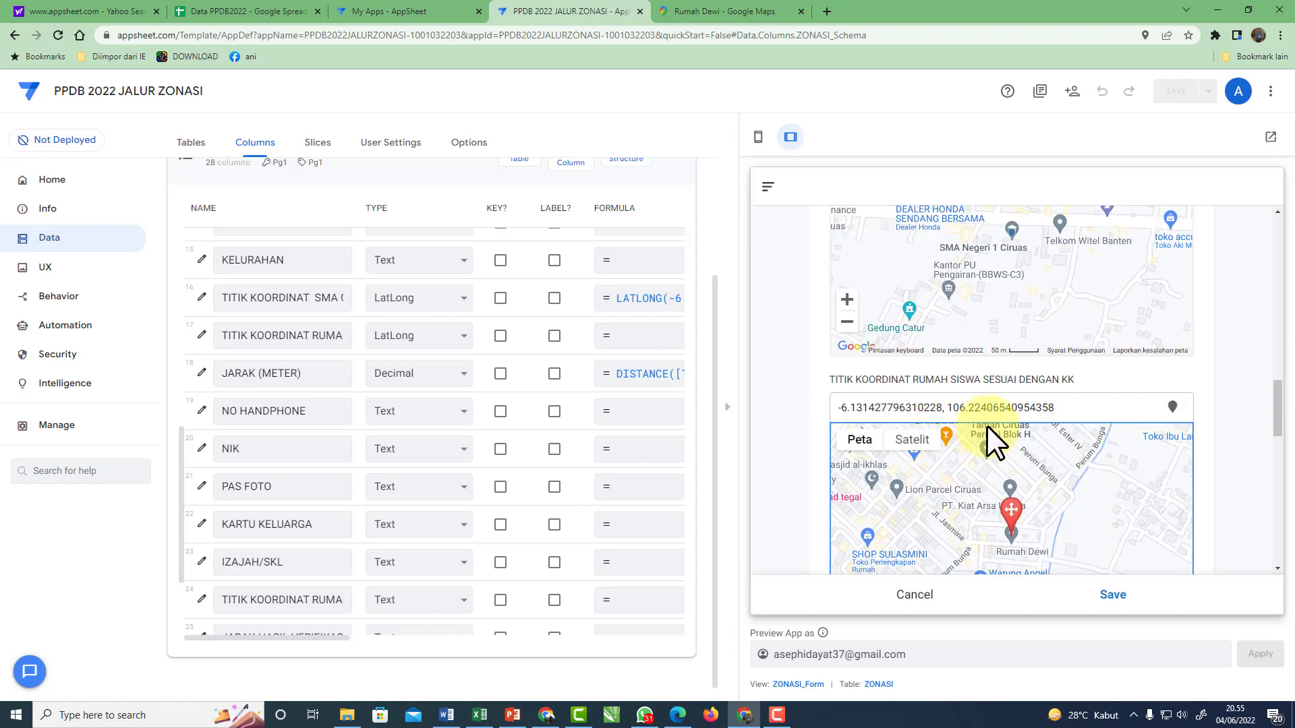
{"action": "scroll", "coordinate": [986, 426], "scroll_direction": "down", "scroll_amount": 1}
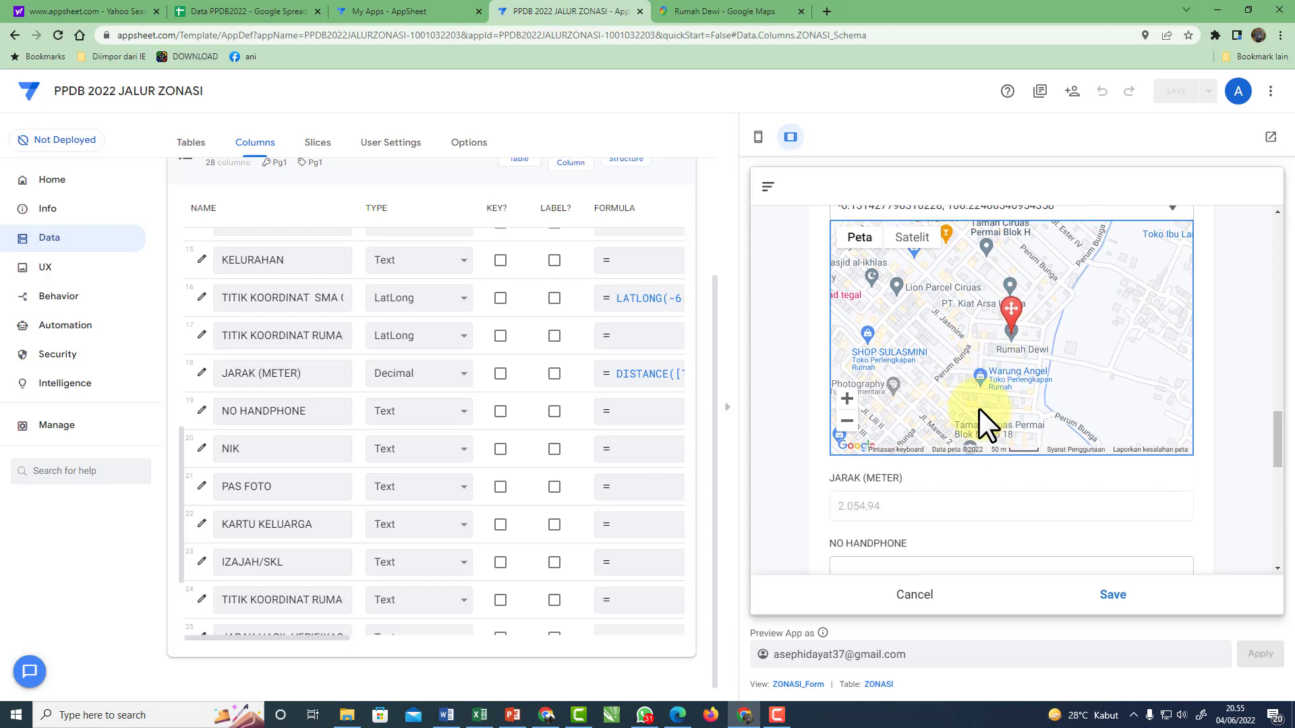
{"action": "scroll", "coordinate": [978, 408], "scroll_direction": "up", "scroll_amount": 2}
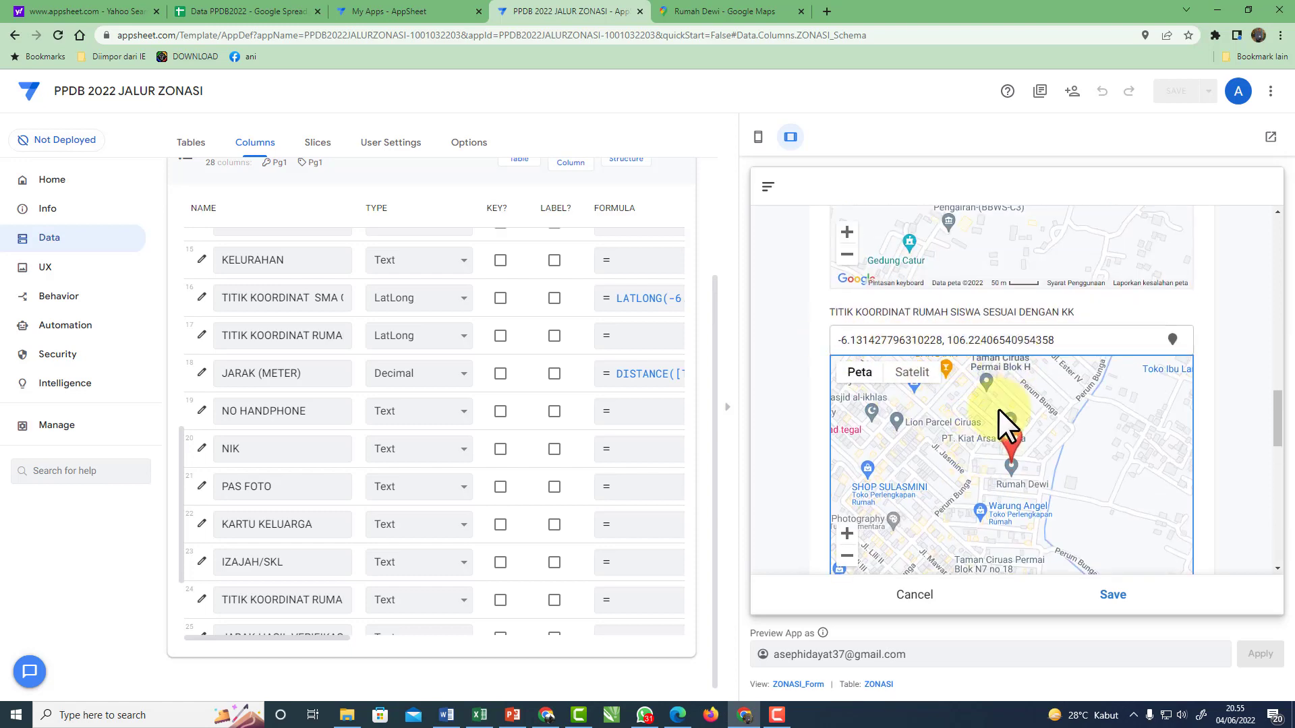
{"action": "scroll", "coordinate": [998, 408], "scroll_direction": "down", "scroll_amount": 2}
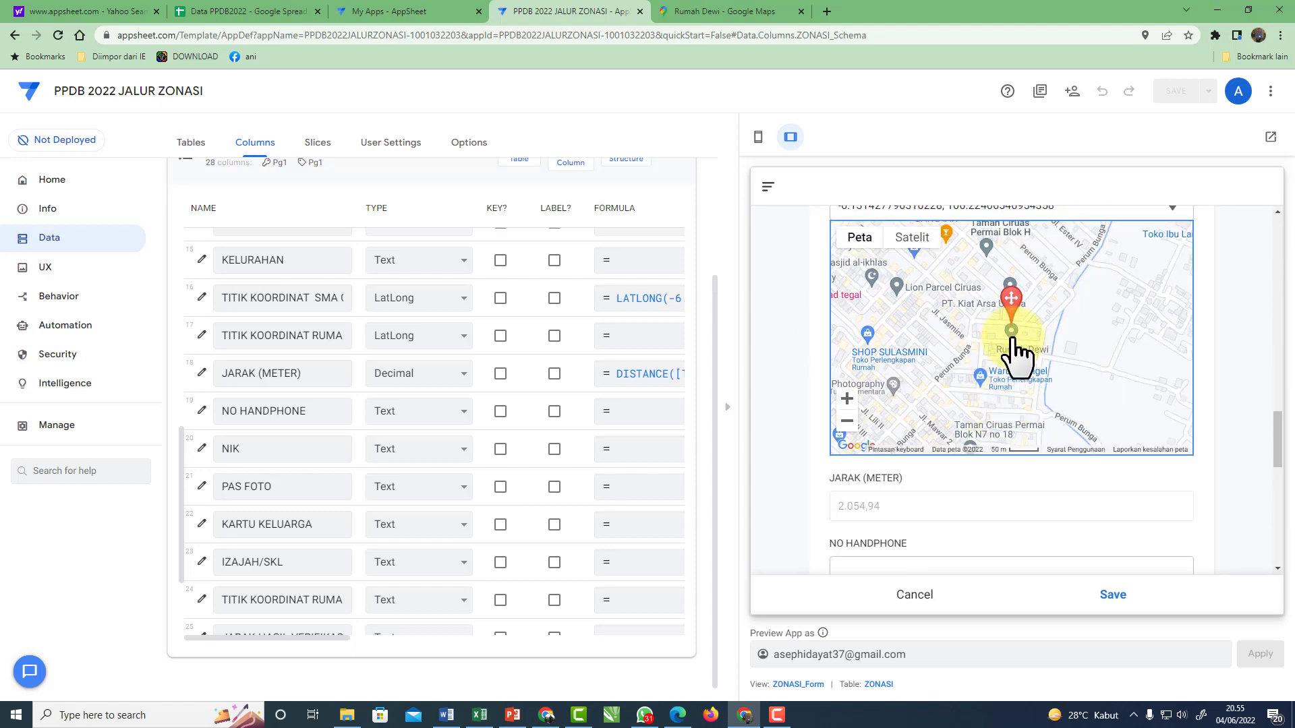
{"action": "left_click", "coordinate": [910, 239]}
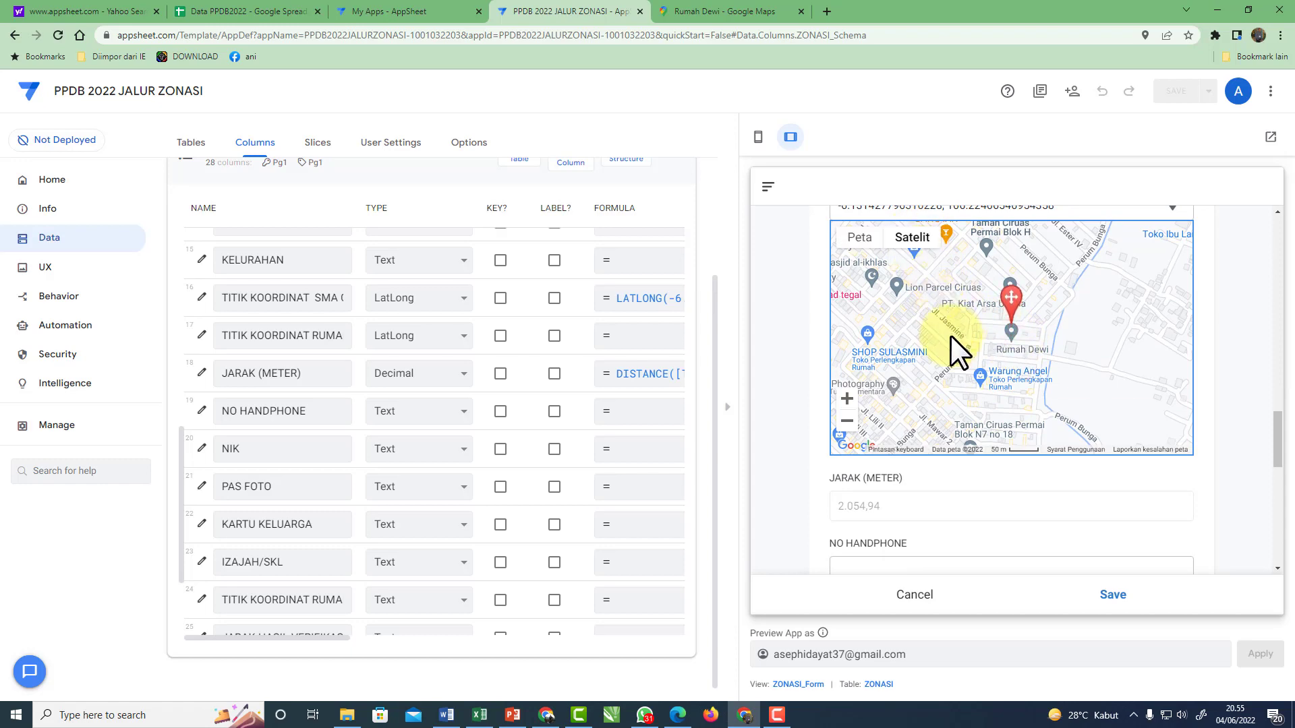